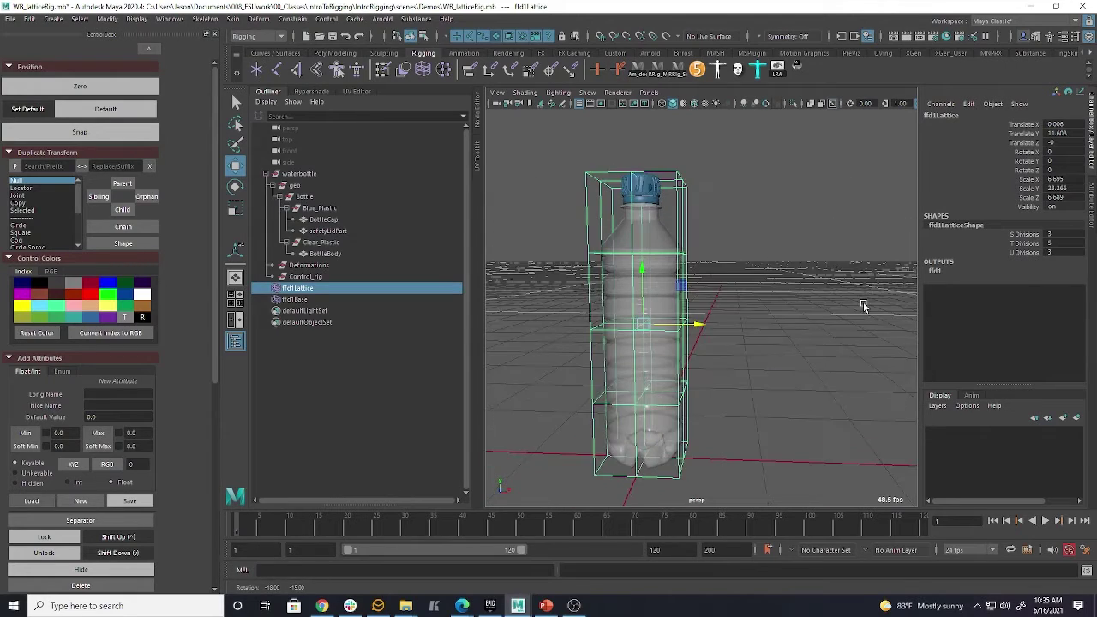
Create a lattice deformer on the BottleCap geometry
left_click(730, 197)
left_click(342, 222)
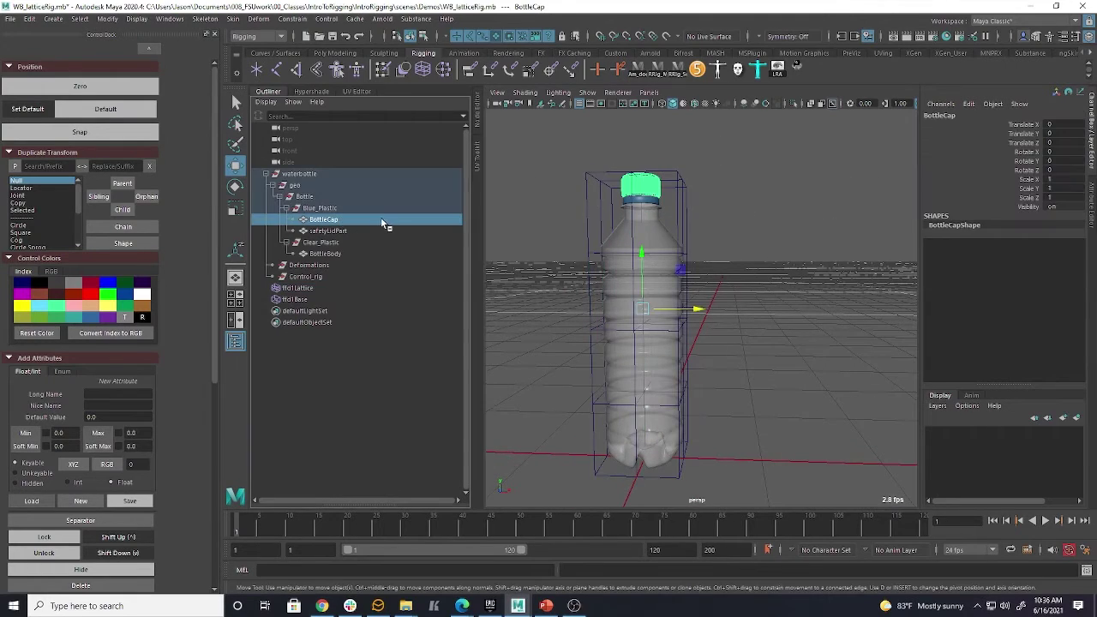
left_click(259, 19)
left_click(275, 105)
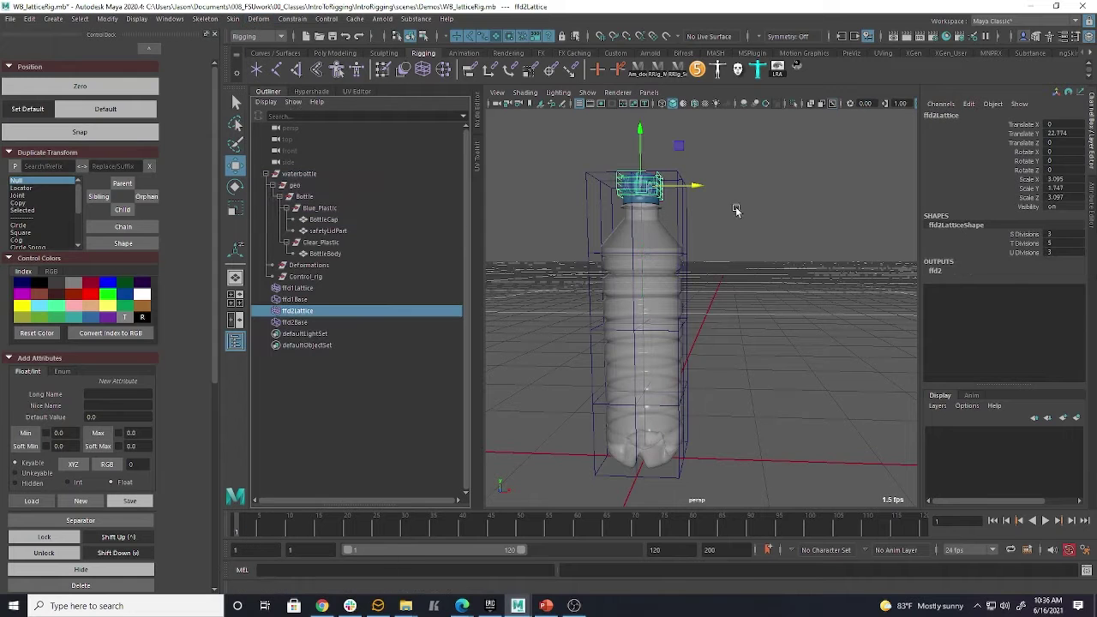
Set the cap lattice's T Divisions to 3
left_click_drag(778, 203, 652, 238, "alt")
right_click_drag(651, 239, 806, 287, "alt")
middle_click_drag(719, 194, 785, 244, "alt")
type("3")
key("Return")
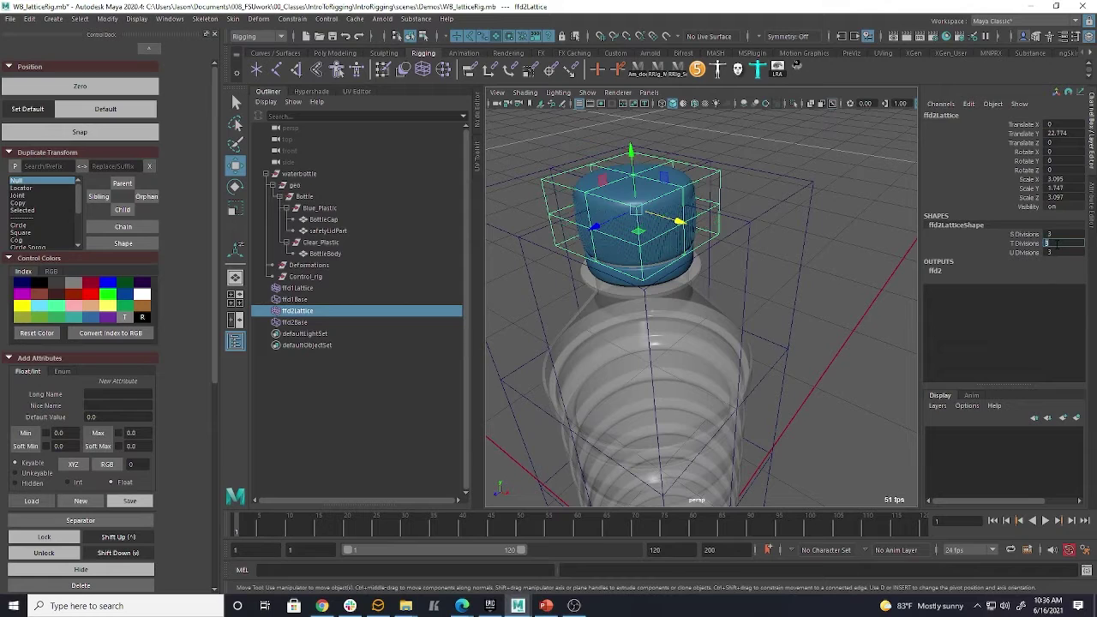
left_click(707, 261)
left_click_drag(706, 261, 754, 277, "alt")
Create a cluster from the top row of lattice points on the cap lattice
left_click(683, 174)
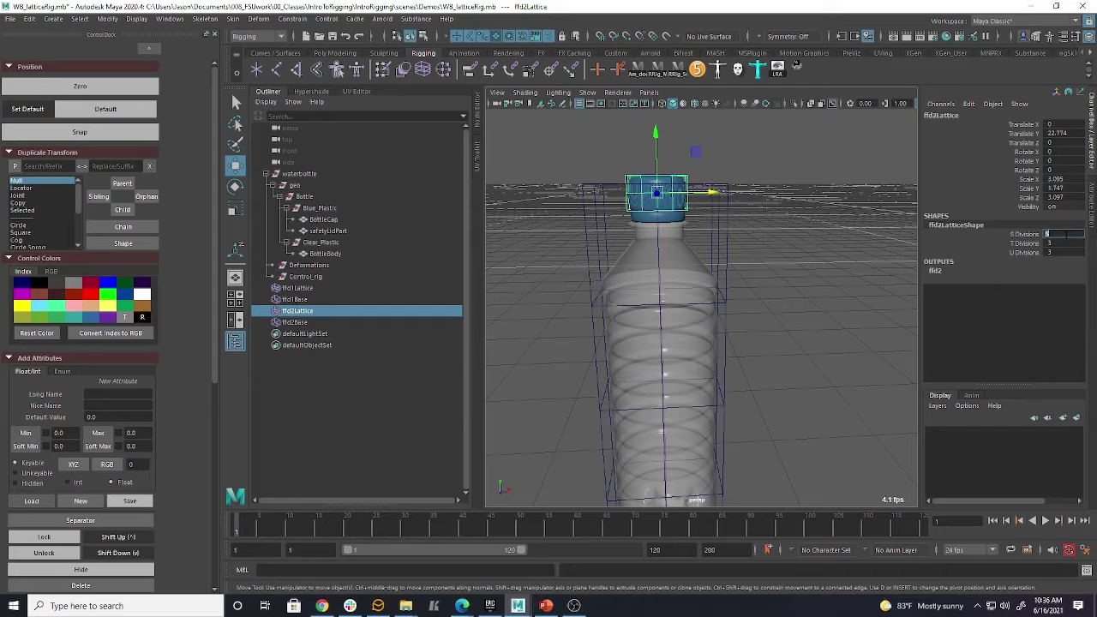
left_click_drag(760, 154, 816, 196, "alt")
right_click_drag(696, 171, 697, 140)
left_click_drag(750, 180, 774, 184, "alt")
left_click_drag(603, 153, 711, 182)
left_click_drag(698, 184, 630, 195, "alt")
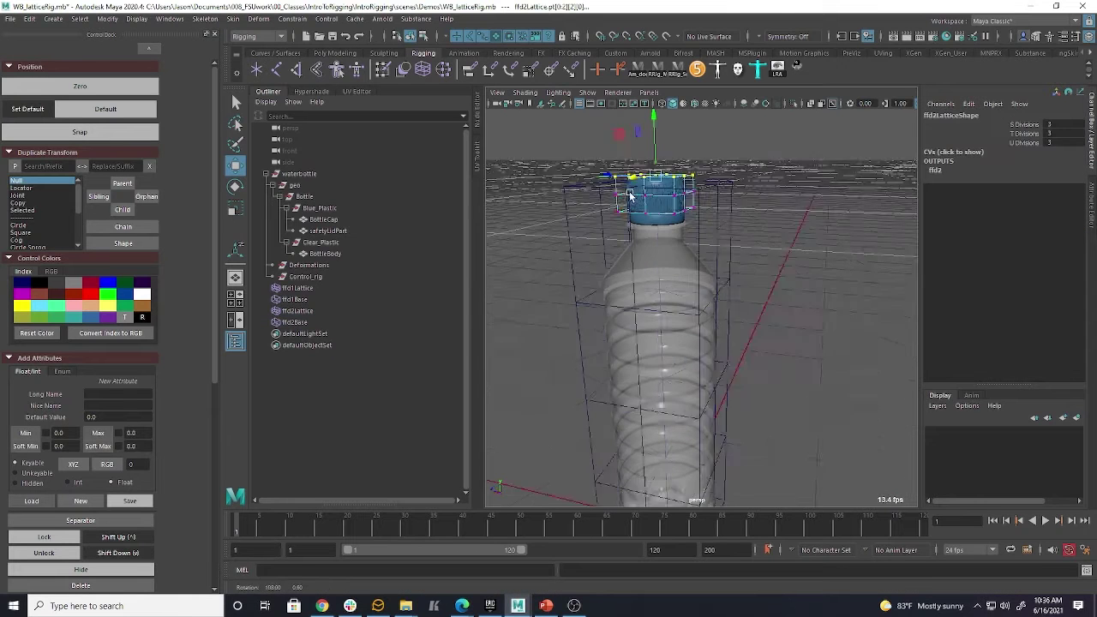
left_click(258, 19)
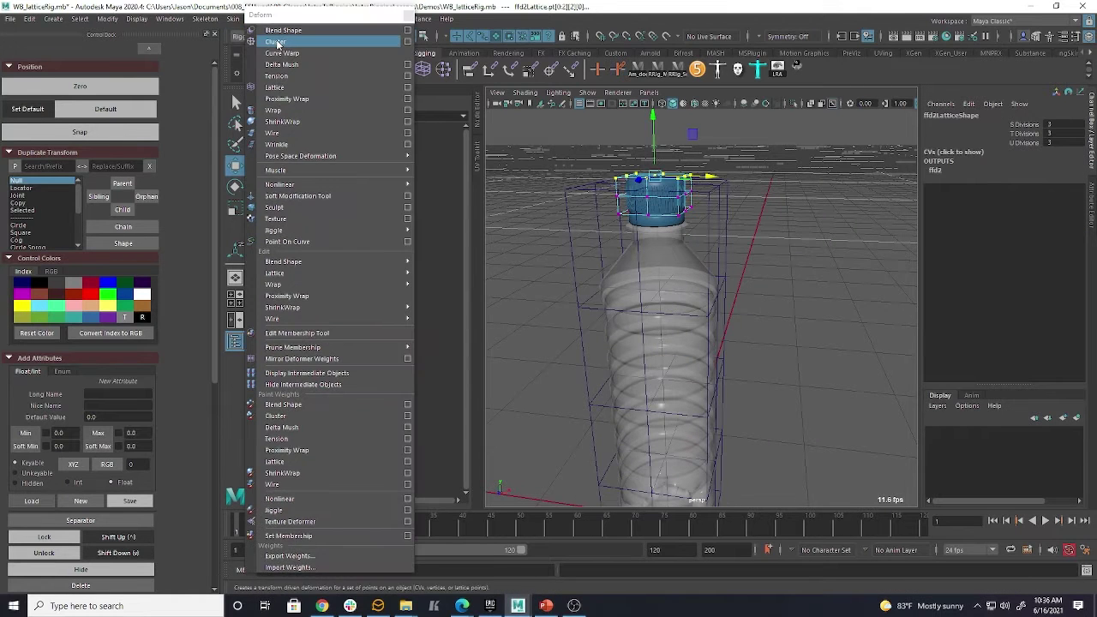
left_click(277, 43)
Create a cluster from the middle row of the cap lattice's points
right_click_drag(712, 249, 736, 238, "alt")
middle_click_drag(737, 237, 757, 285, "alt")
left_click(601, 161)
left_click(601, 163)
right_click_drag(602, 163, 602, 133)
left_click_drag(594, 156, 730, 178)
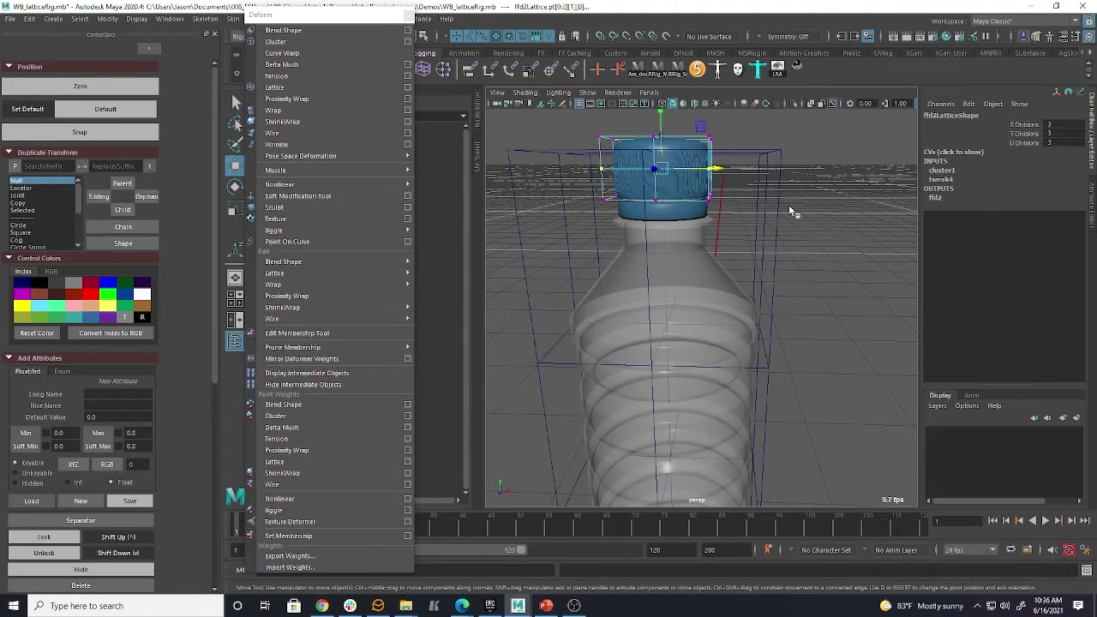
key("g")
Create a cluster from the bottom row of the cap lattice's points
left_click(609, 198)
right_click_drag(609, 198, 608, 171)
left_click_drag(588, 180, 730, 211)
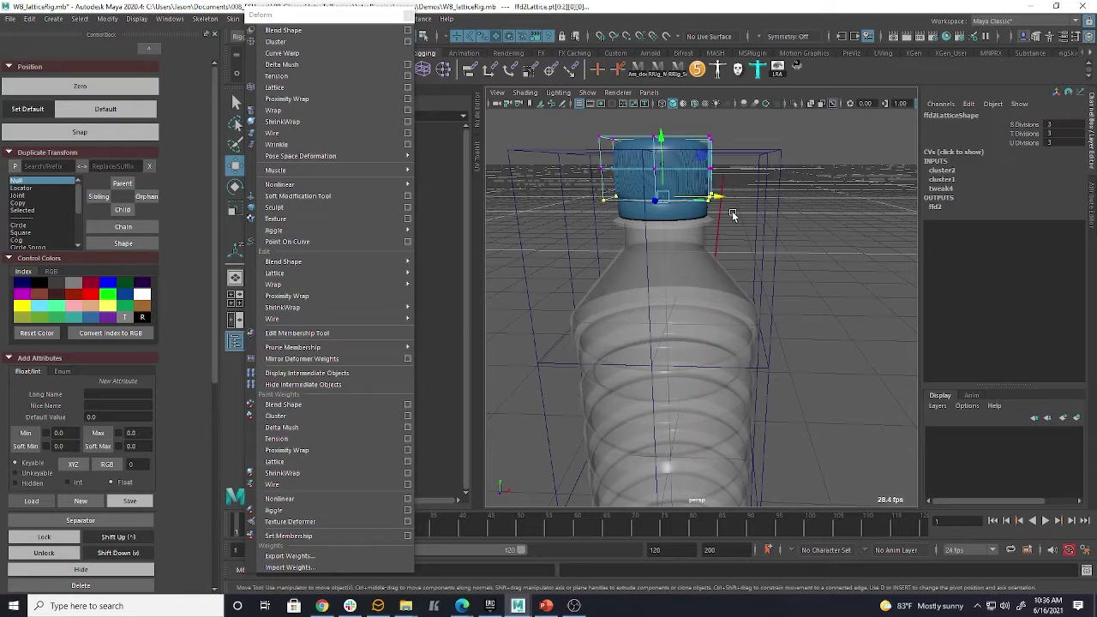
left_click(274, 42)
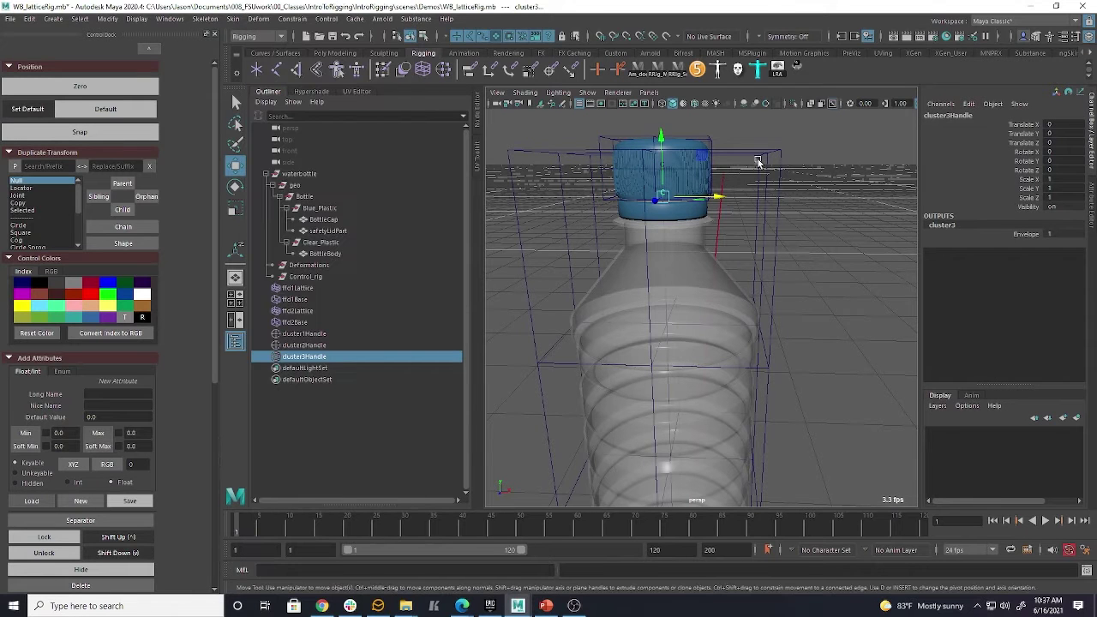
Create a cluster from the top row of lattice points on the full-bottle lattice, ffd1Lattice
left_click(760, 152)
right_click_drag(759, 153, 759, 128)
left_click_drag(499, 128, 796, 176)
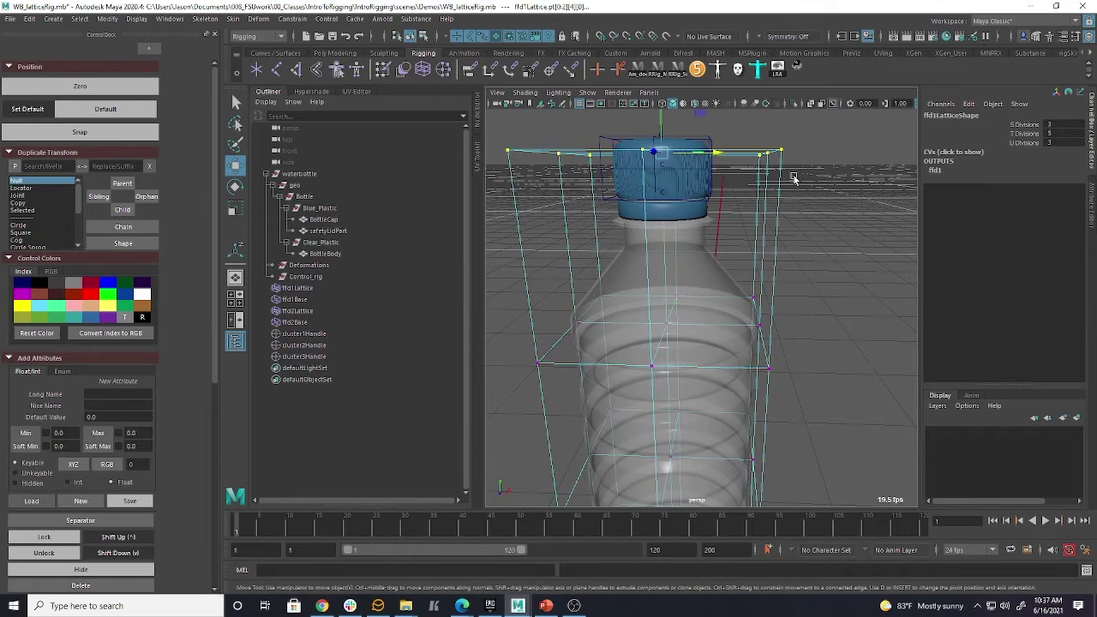
key("g")
Create a cluster from the second row of ffd1Lattice points, at the bottle's shoulder
left_click(759, 366)
right_click_drag(759, 366, 740, 327)
left_click_drag(520, 256, 849, 380)
key("g")
Create a cluster from the middle row of ffd1Lattice points, halfway down the bottle
middle_click_drag(836, 399, 854, 190, "alt")
left_click(585, 309)
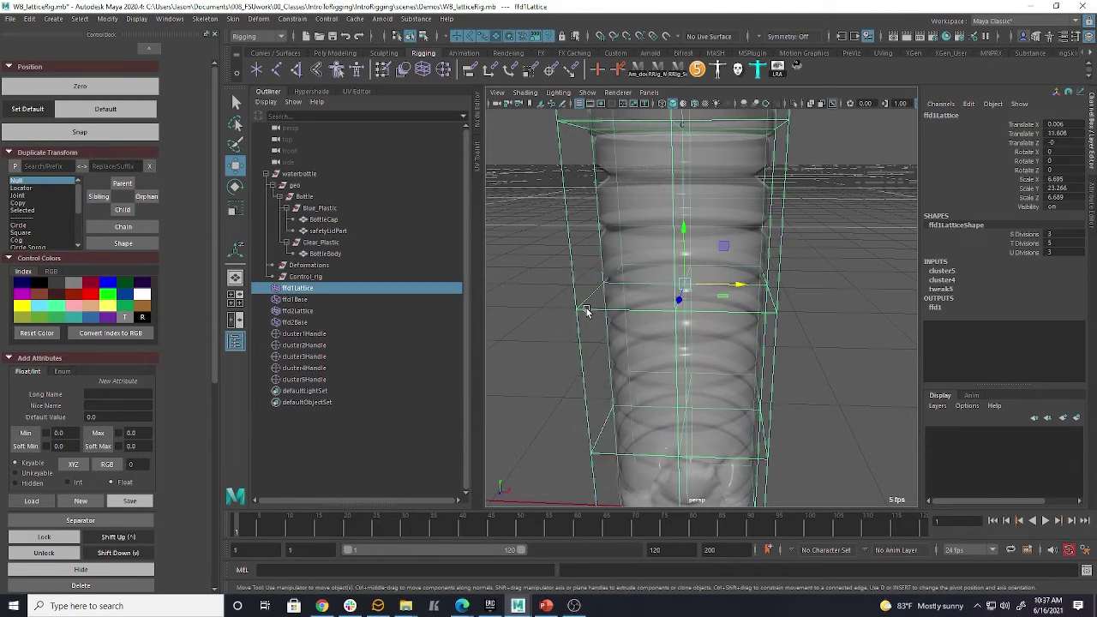
right_click_drag(586, 310, 583, 279)
left_click_drag(523, 207, 845, 342)
key("g")
Create a cluster from the fourth row of ffd1Lattice points, just above the bottle's base
middle_click_drag(842, 377, 862, 233, "alt")
left_click(618, 315)
right_click_drag(617, 314, 619, 284)
left_click_drag(577, 237, 846, 349)
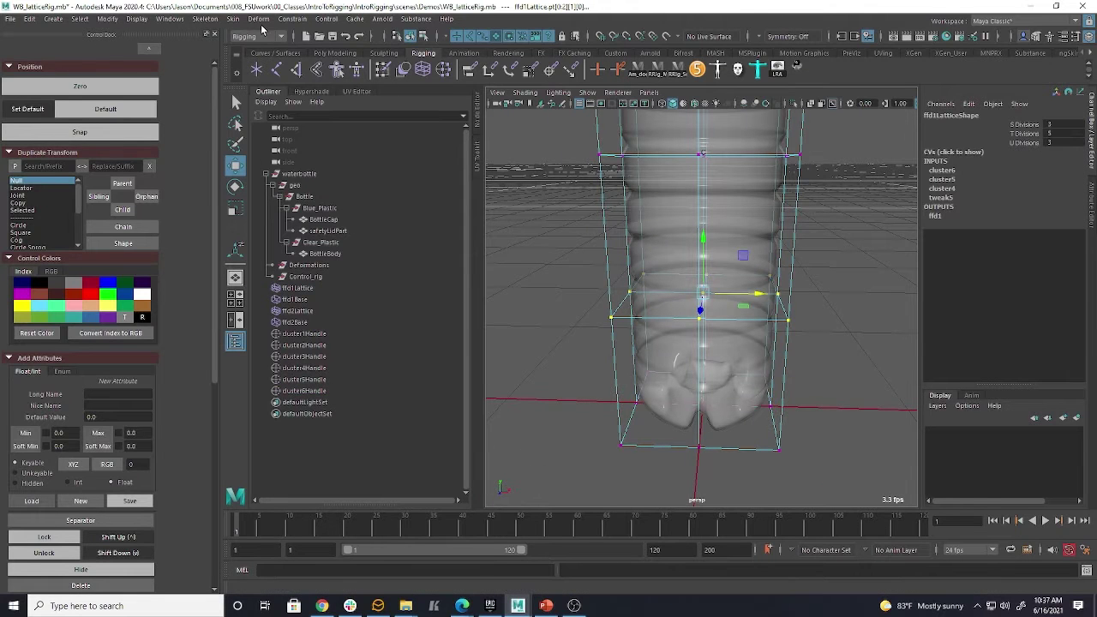
left_click(258, 19)
left_click(281, 63)
Create a cluster from the bottom row of ffd1Lattice points, at the base of the bottle
left_click(656, 448)
right_click_drag(656, 447, 655, 294)
left_click_drag(596, 345, 868, 507)
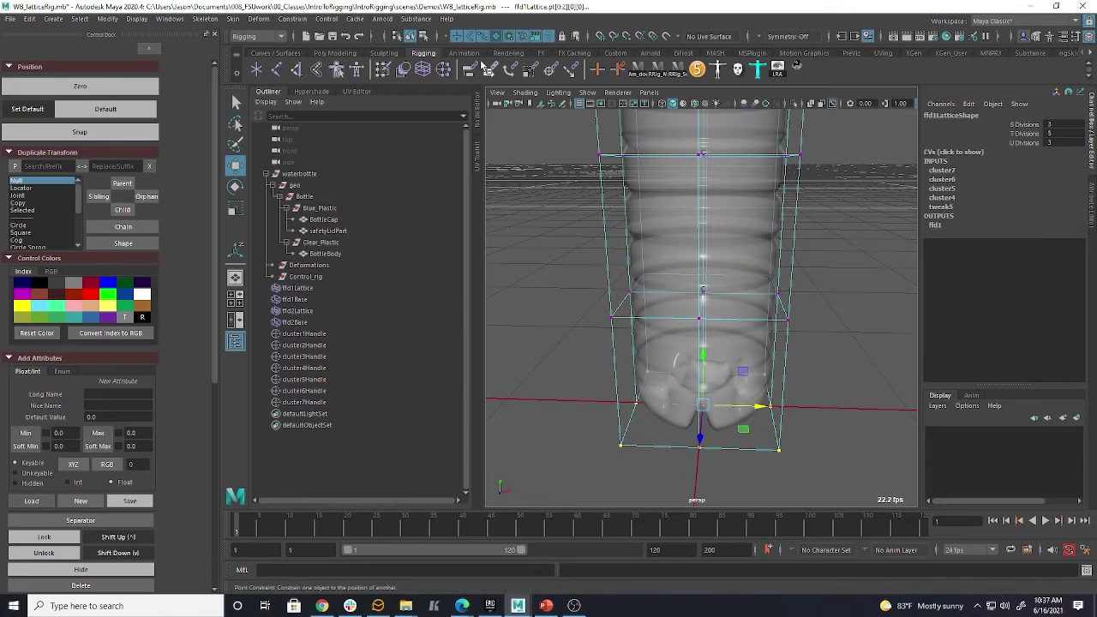
key("g")
left_click(796, 277)
Parent both lattices and their base lattices under the Deformations group and hide that group
left_click_drag(317, 334, 316, 347)
middle_click_drag(778, 299, 803, 438, "alt")
left_click_drag(297, 288, 299, 322)
middle_click_drag(307, 288, 317, 270)
left_click(317, 268)
key("ctrl+h")
left_click(272, 266)
Group cluster1Handle through cluster3Handle as Cap_Clusters and parent the group under Control_rig
left_click(311, 280)
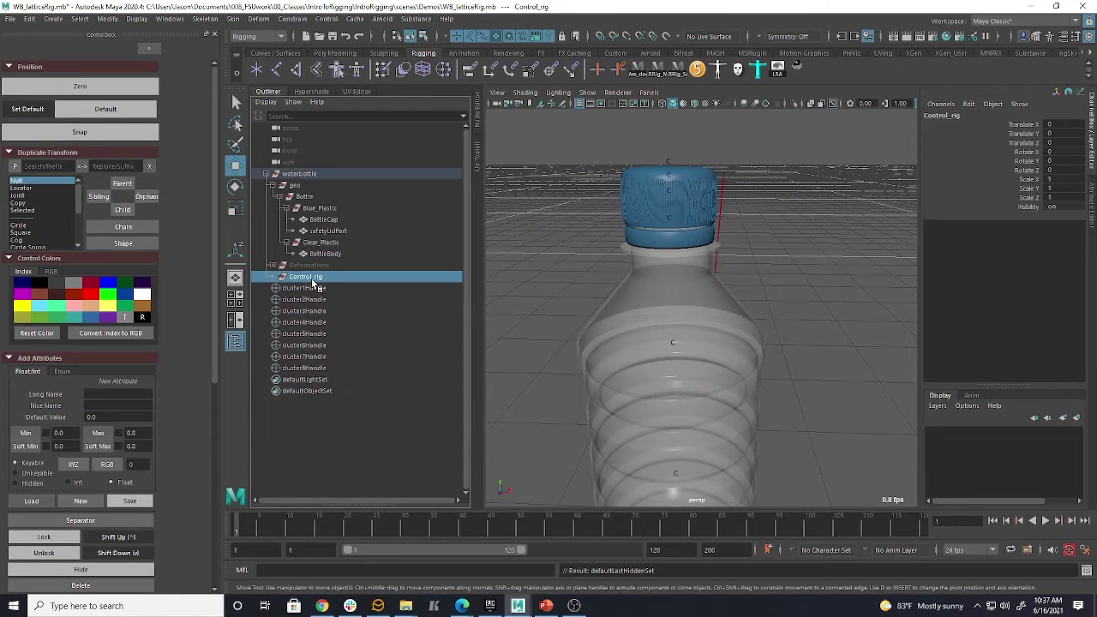
left_click(317, 288)
left_click(318, 301)
left_click(318, 312)
left_click(321, 289)
left_click(322, 312, "shift")
key("ctrl+g")
double_click(292, 345)
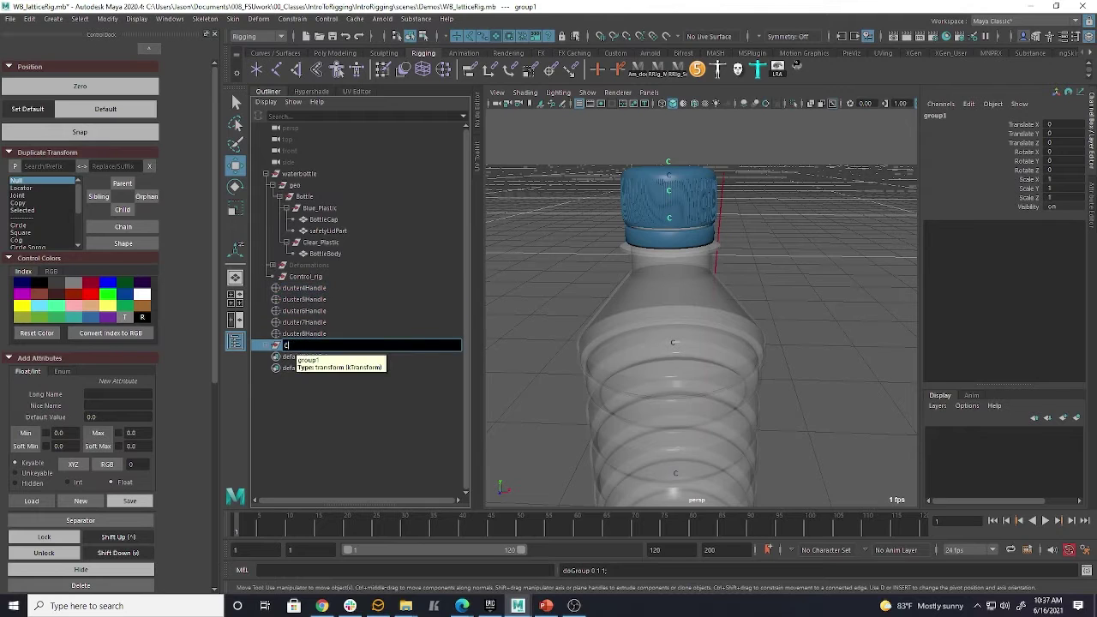
type("Cap_Clusters")
key("Return")
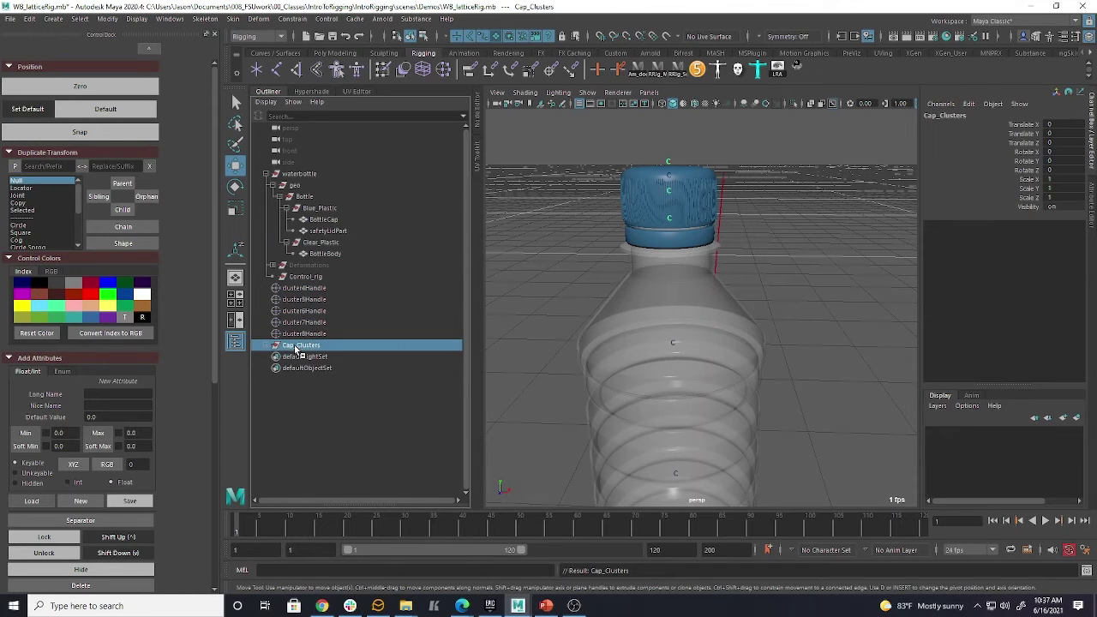
mouse_move(314, 346)
left_mouse_down()
mouse_move(317, 279)
mouse_move(323, 335)
left_mouse_up()
Group cluster4Handle through cluster8Handle as Bottle_clusters and parent the group under Control_rig
key("ctrl+g")
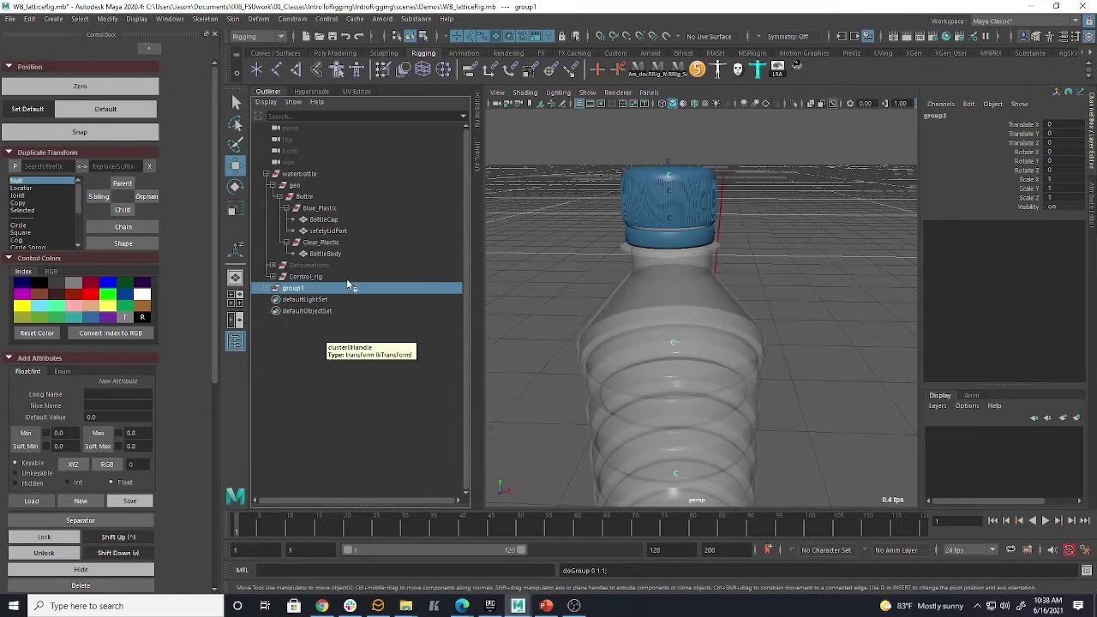
double_click(295, 288)
type("Bottle_clusters")
key("Return")
left_click_drag(308, 288, 302, 276)
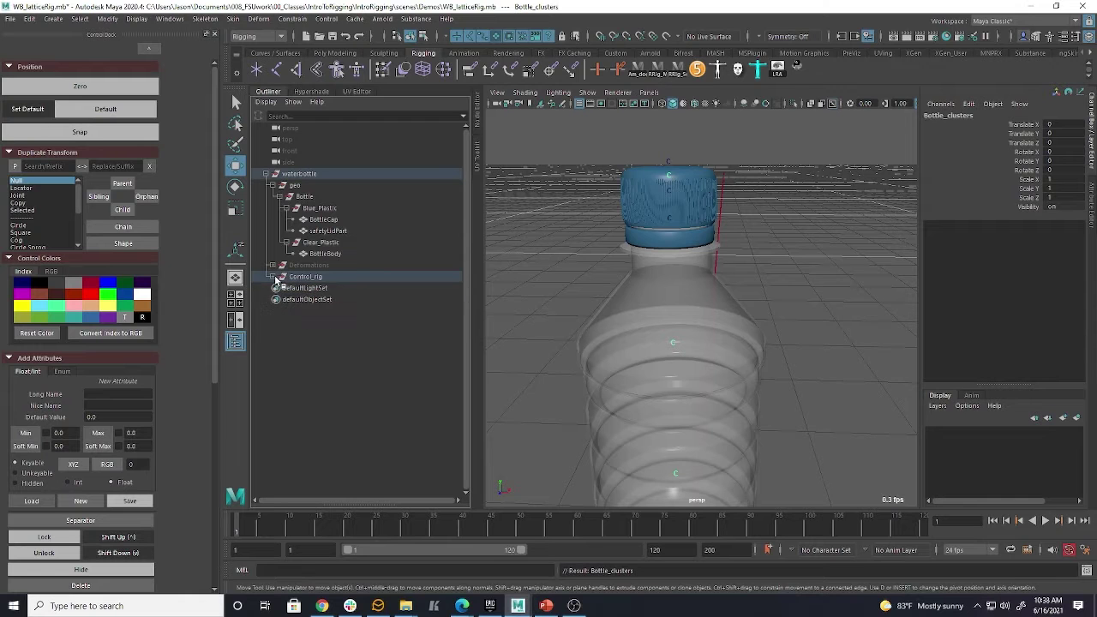
left_click(288, 299)
Turn off surface selection so the bottle geometry cannot be picked in the viewport
left_click(671, 340)
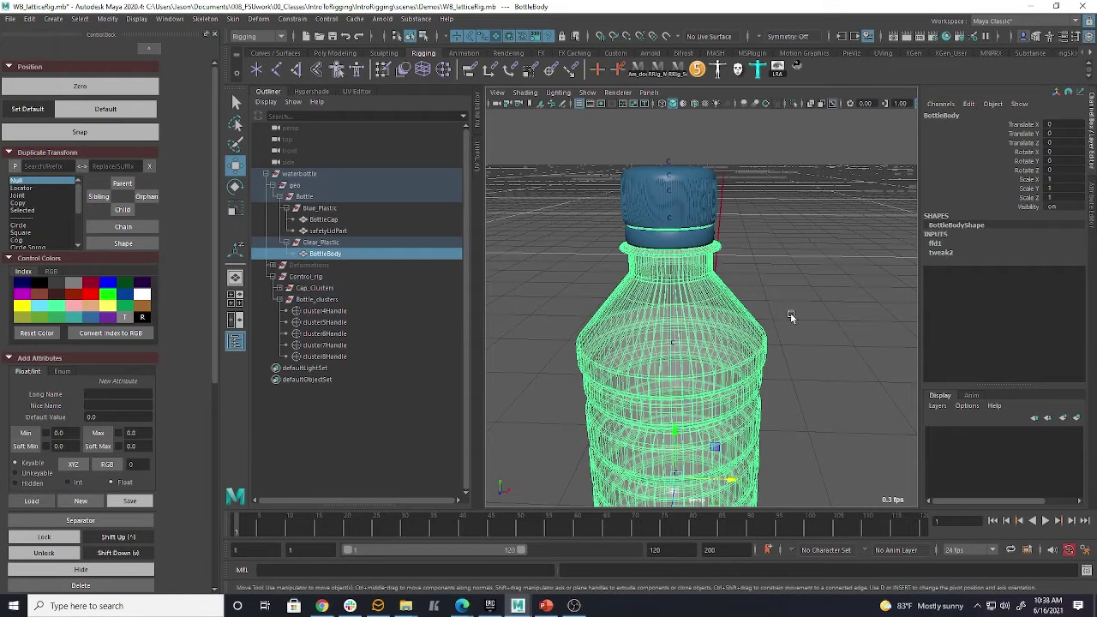
left_click(790, 313)
left_click(496, 40)
Test the deformation by moving cluster5Handle about 4 units sideways, and undo the move
middle_click_drag(776, 334, 783, 235, "alt")
left_click(680, 241)
left_click_drag(680, 243, 793, 235)
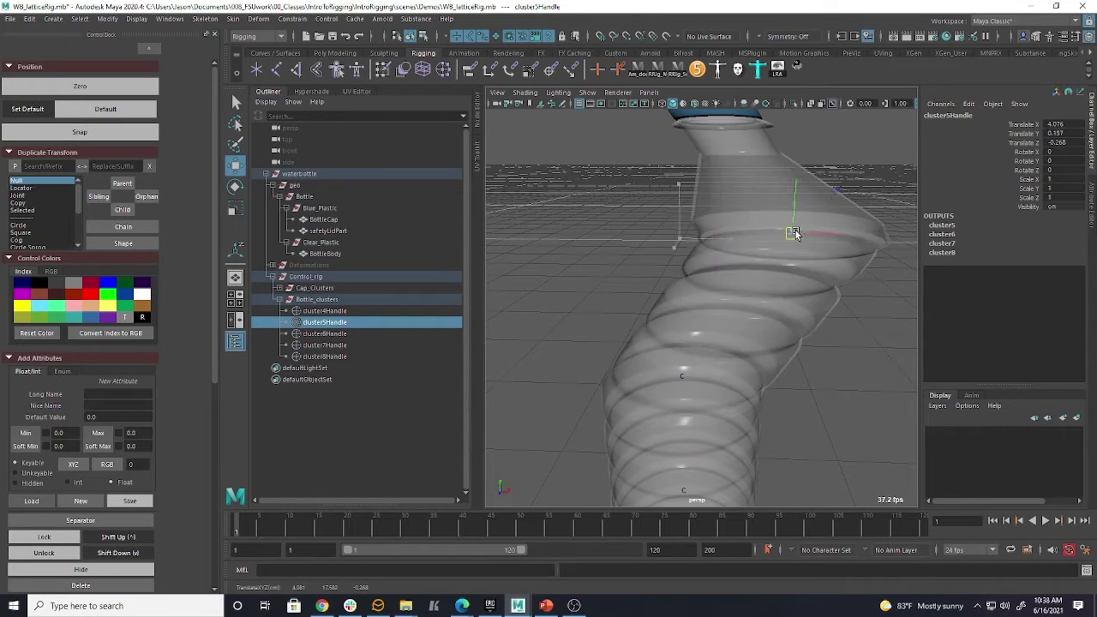
key("ctrl+z")
right_click_drag(790, 237, 555, 279, "alt")
left_click_drag(653, 339, 706, 354, "alt")
right_click_drag(705, 355, 843, 368, "alt")
left_click_drag(843, 369, 813, 307, "alt")
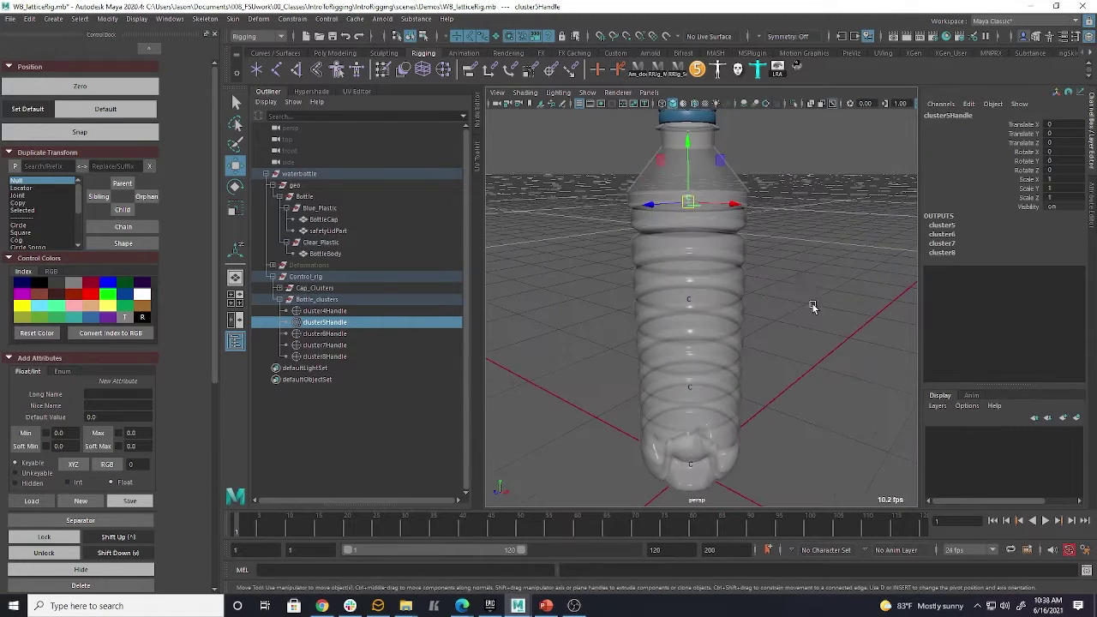
Test cluster4Handle by moving it down along Y, and undo the move
left_click(337, 309)
middle_click_drag(786, 239, 788, 334, "alt")
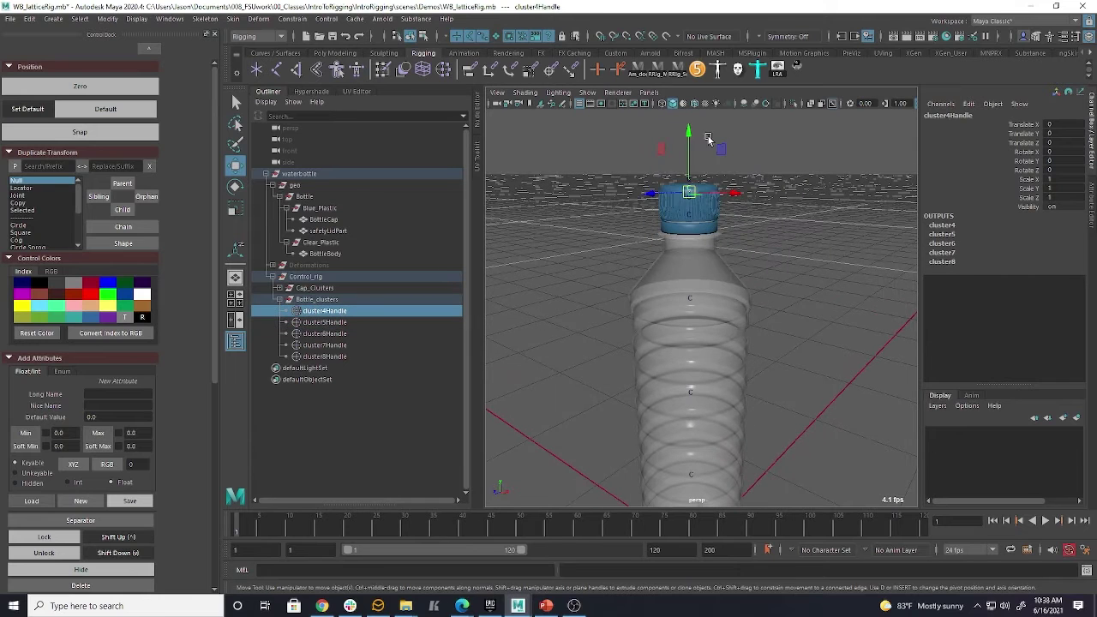
left_click_drag(693, 139, 694, 184)
key("ctrl+z")
Rename cluster4Handle to Head_clus and cluster5Handle to Shoulder_clus
double_click(322, 312)
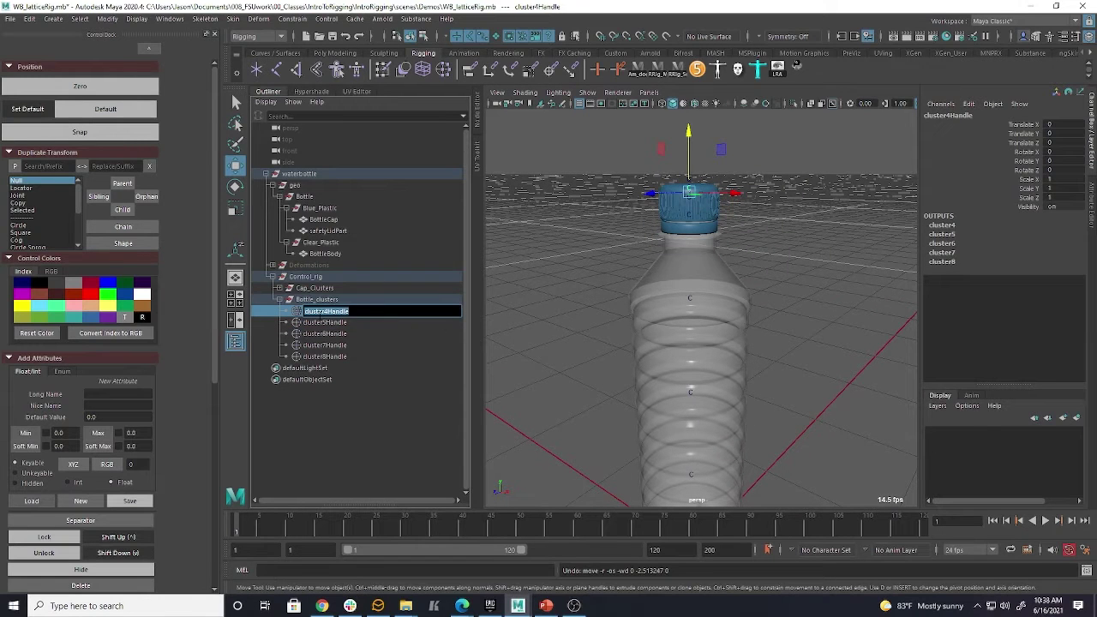
type("Head")
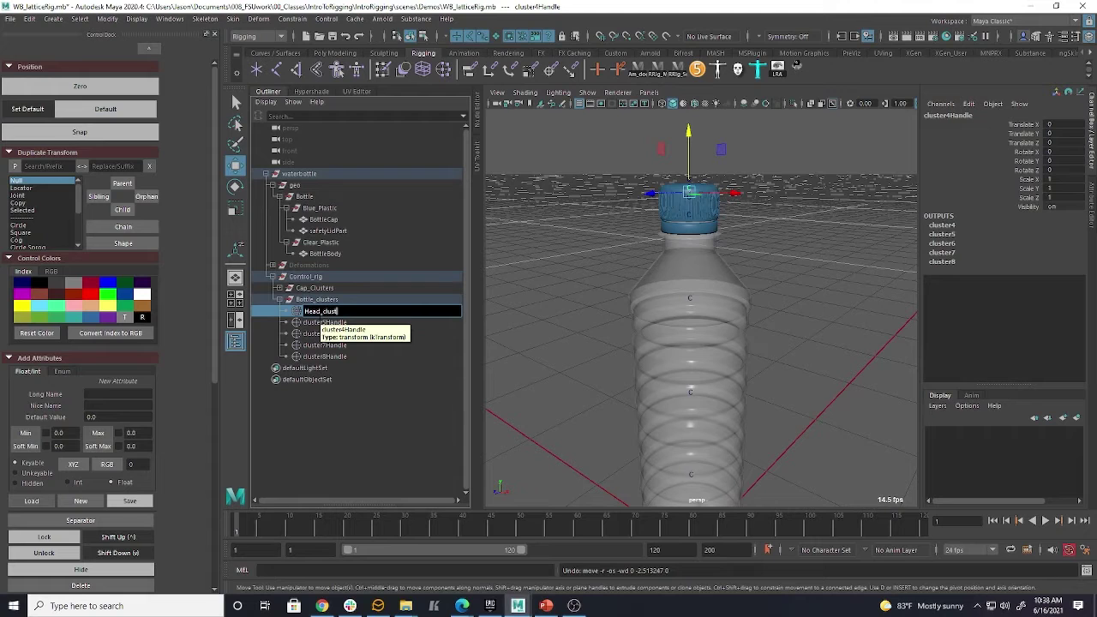
type("_clus")
key("Return")
double_click(325, 323)
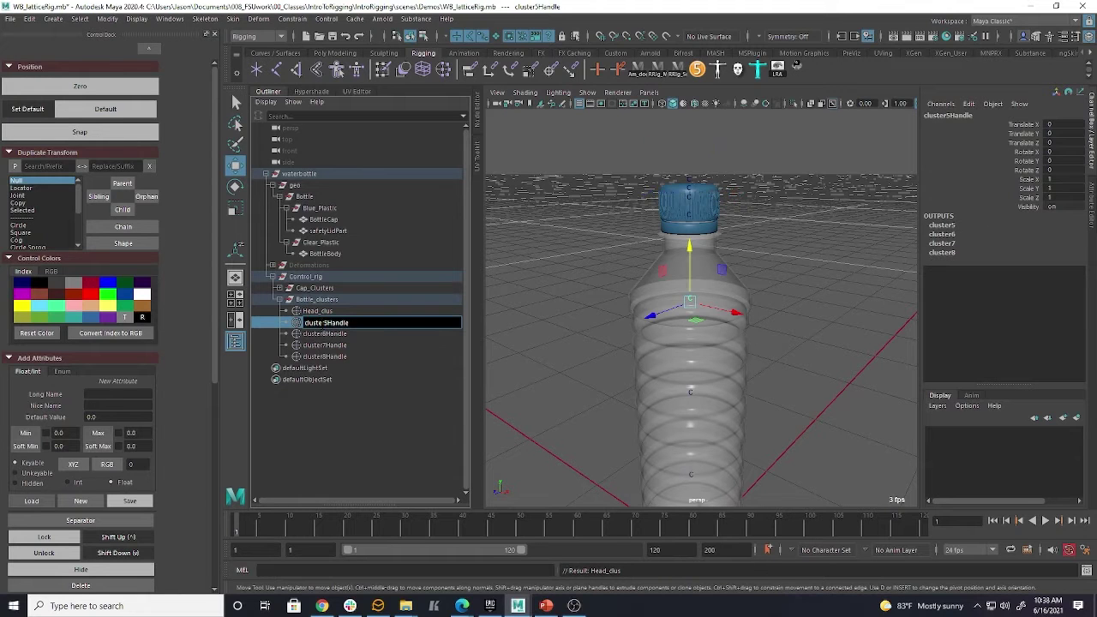
type("Shoulder_clus")
key("Return")
Rename cluster6Handle to Waist_clus, cluster7Handle to Knee_clus and cluster8Handle to Foot_clus
double_click(324, 334)
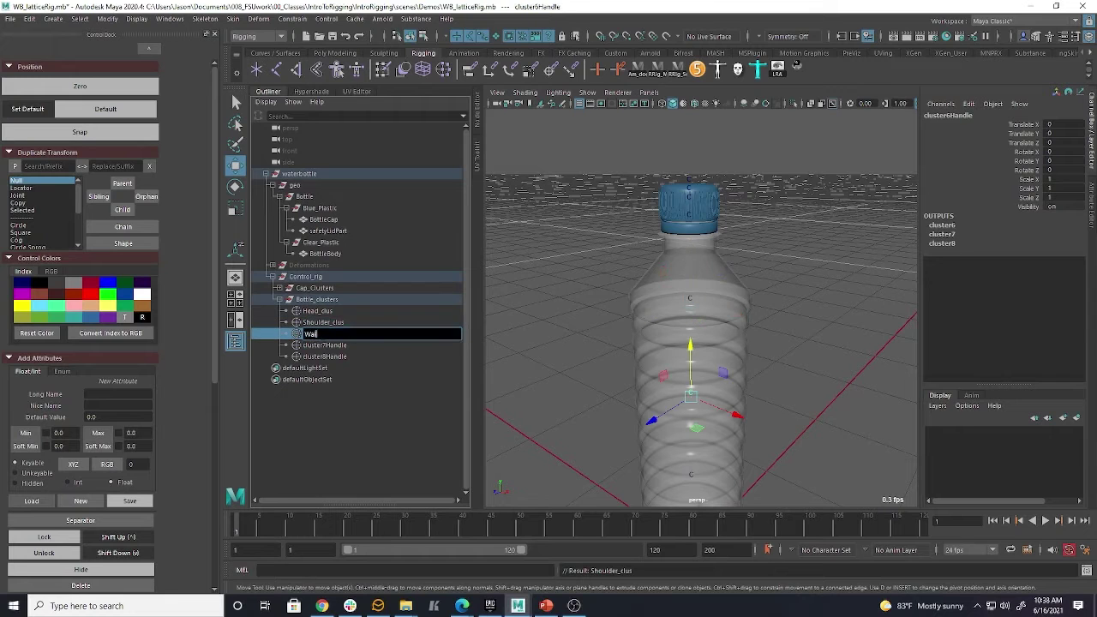
key("Return")
double_click(324, 344)
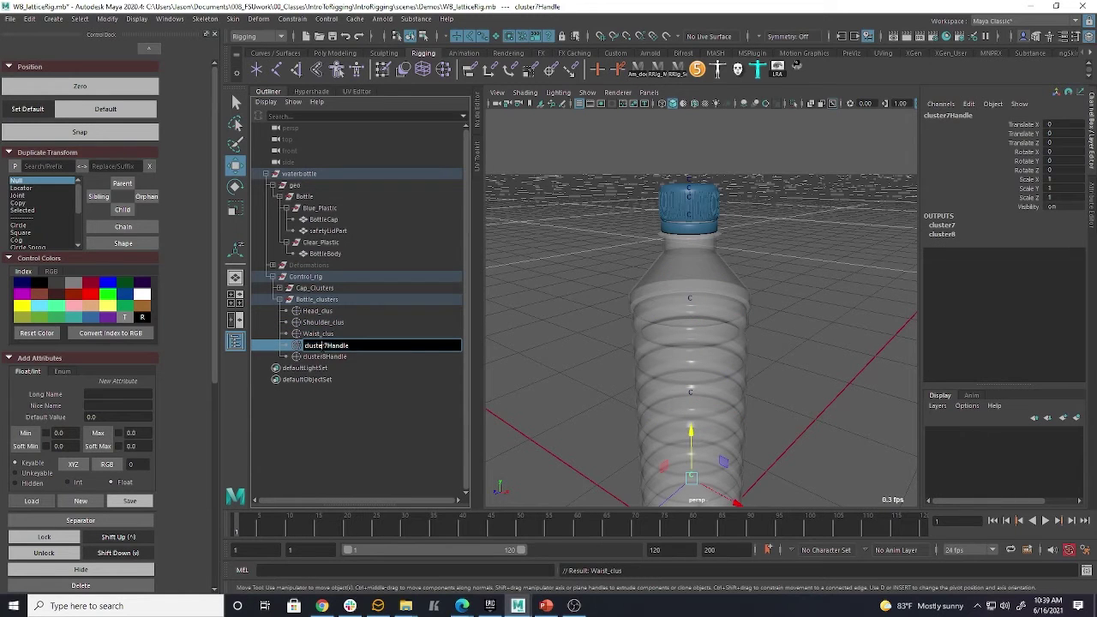
type("kne")
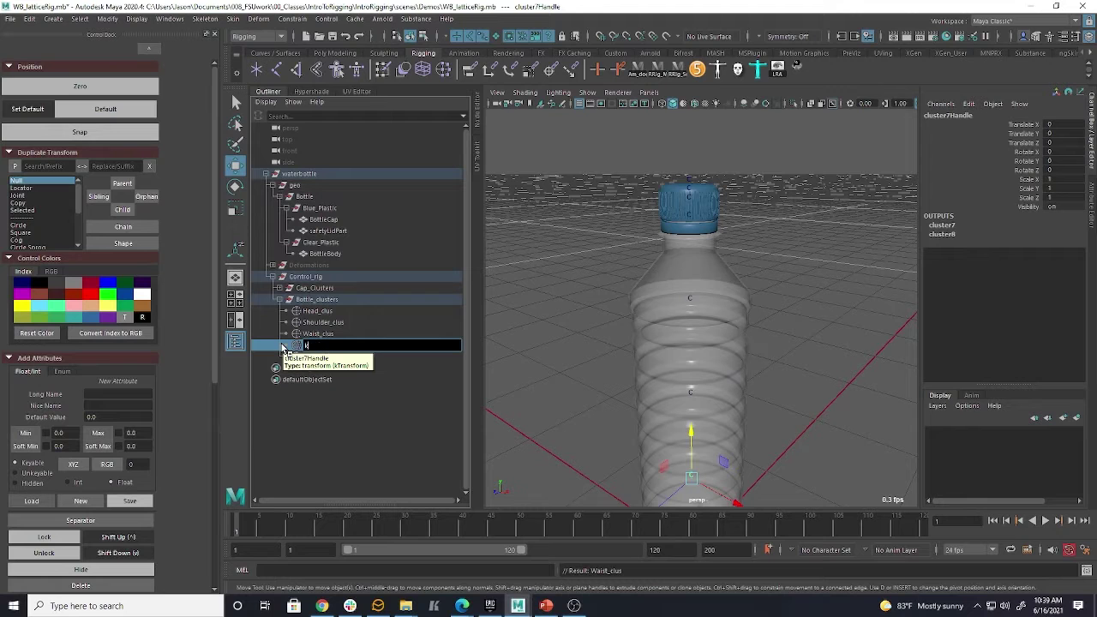
type("e_clus")
key("Return")
double_click(322, 357)
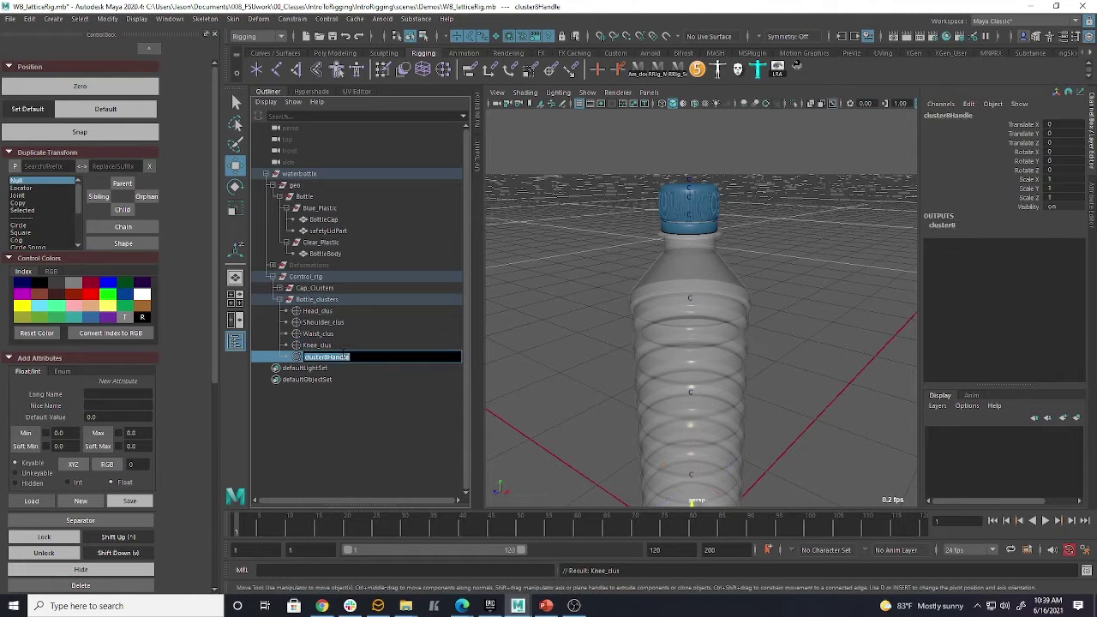
key("Return")
left_click_drag(864, 459, 759, 351, "alt")
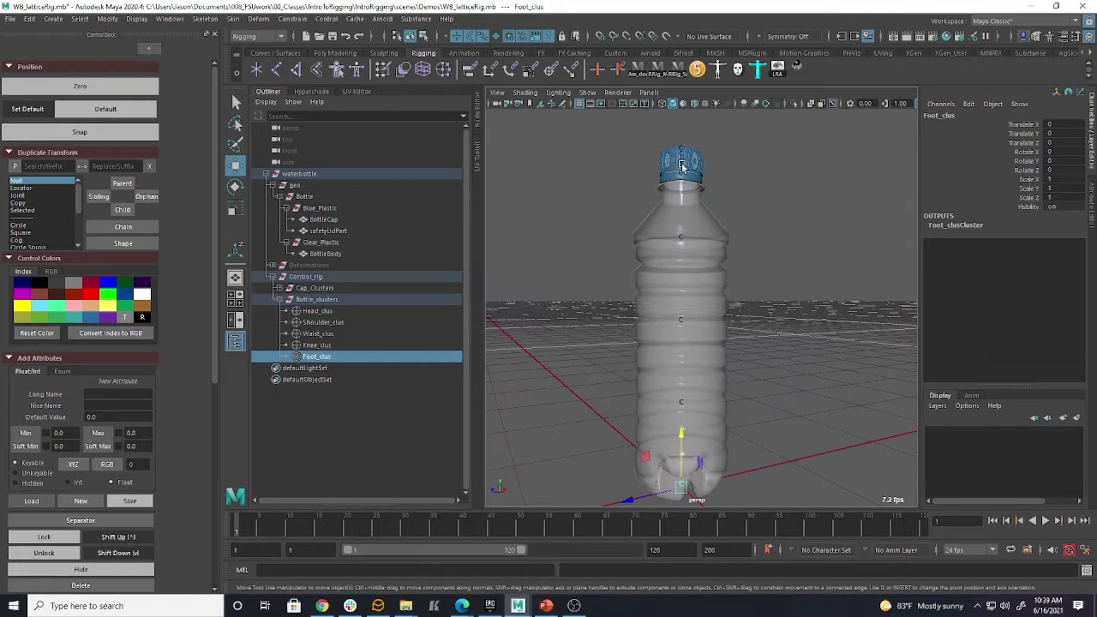
Test-rotate Head_clus around its current pivot and undo the rotation
left_click(319, 313)
key("e")
left_click_drag(819, 149, 812, 172, "alt")
left_click_drag(651, 190, 676, 170)
key("ctrl+z")
Lower the Head_clus pivot to the base of the bottle's neck in the front view, and test its rotation
key("d")
left_click_drag(751, 170, 774, 198, "alt")
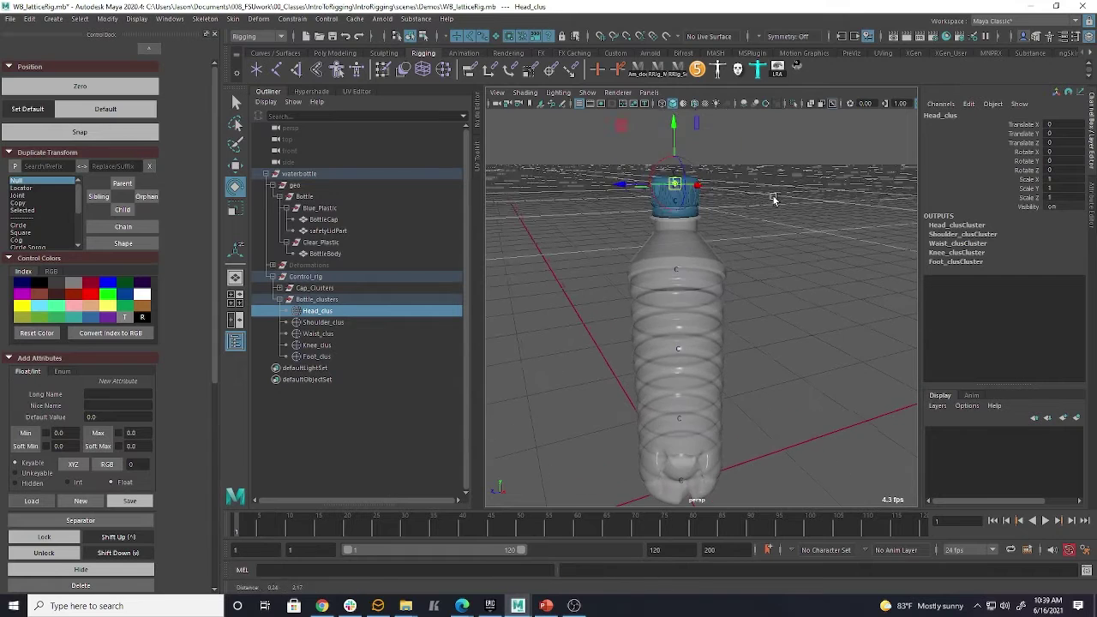
key("space")
key("space")
right_click_drag(635, 390, 749, 311, "alt")
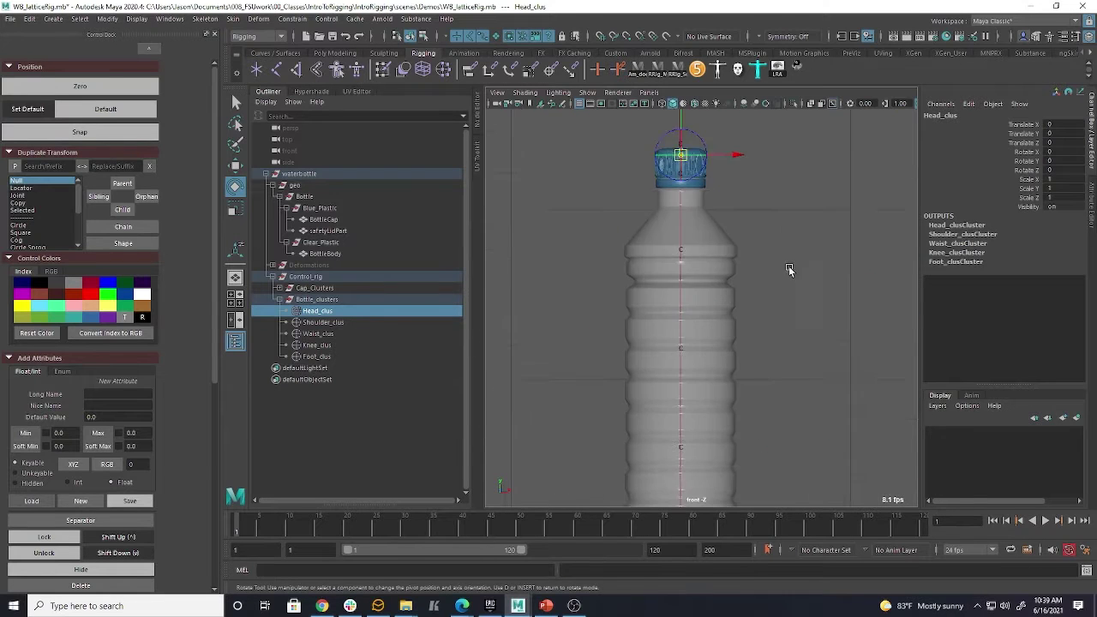
middle_click_drag(785, 257, 781, 303, "alt")
left_click_drag(675, 137, 681, 188)
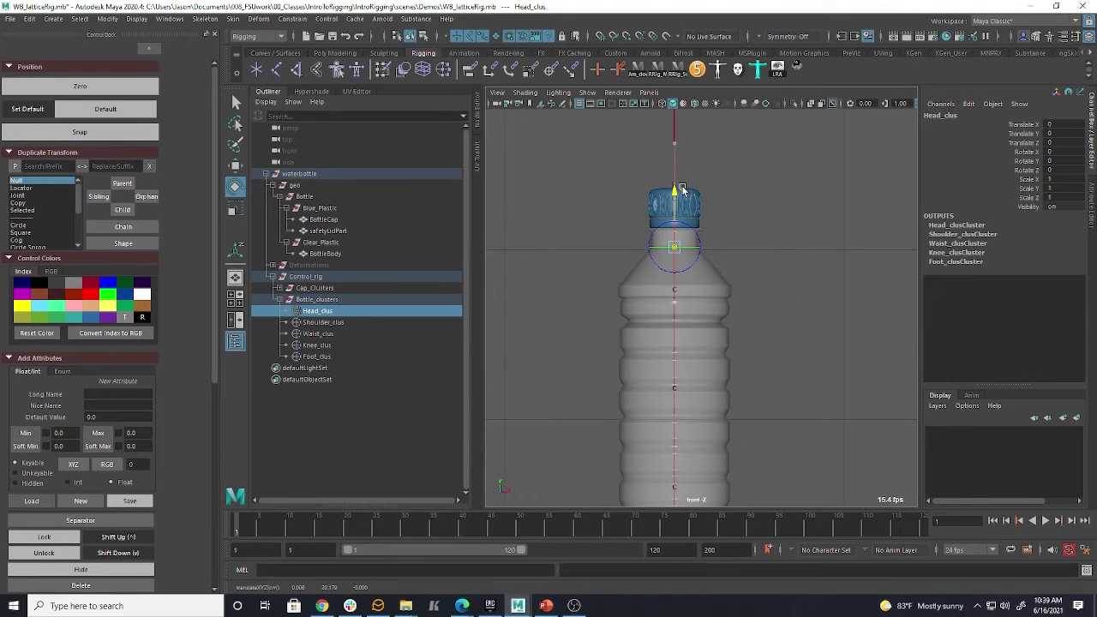
mouse_move(746, 206)
left_mouse_down()
mouse_move(749, 224)
mouse_move(731, 198)
left_mouse_up()
key("ctrl+z")
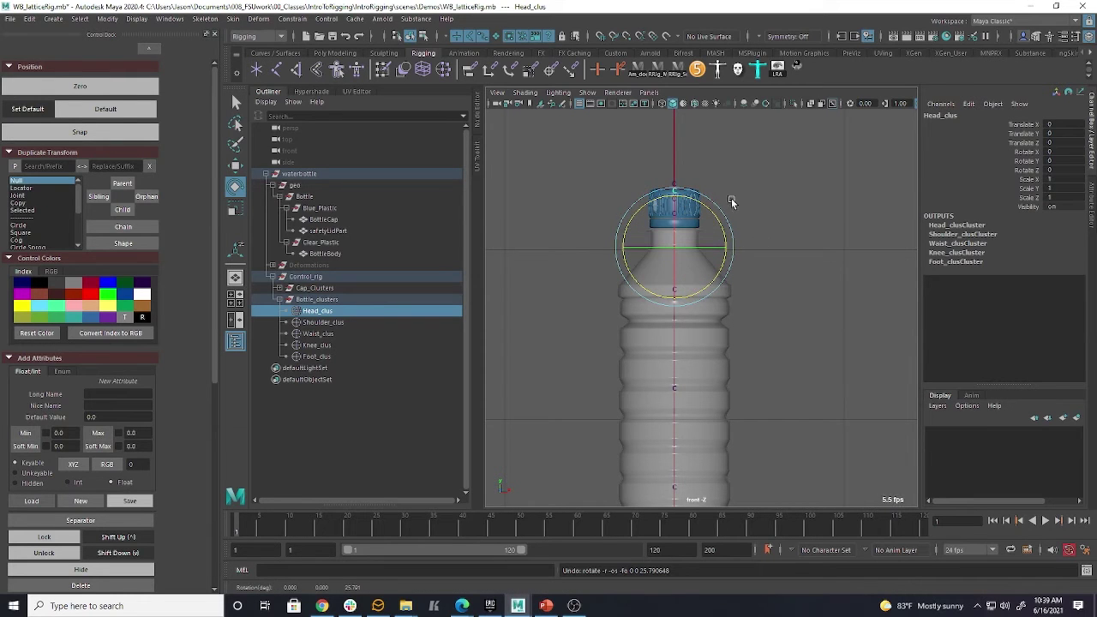
Lower the Shoulder_clus pivot to about midway between the shoulder and waist clusters, and test its rotation
left_click(676, 290)
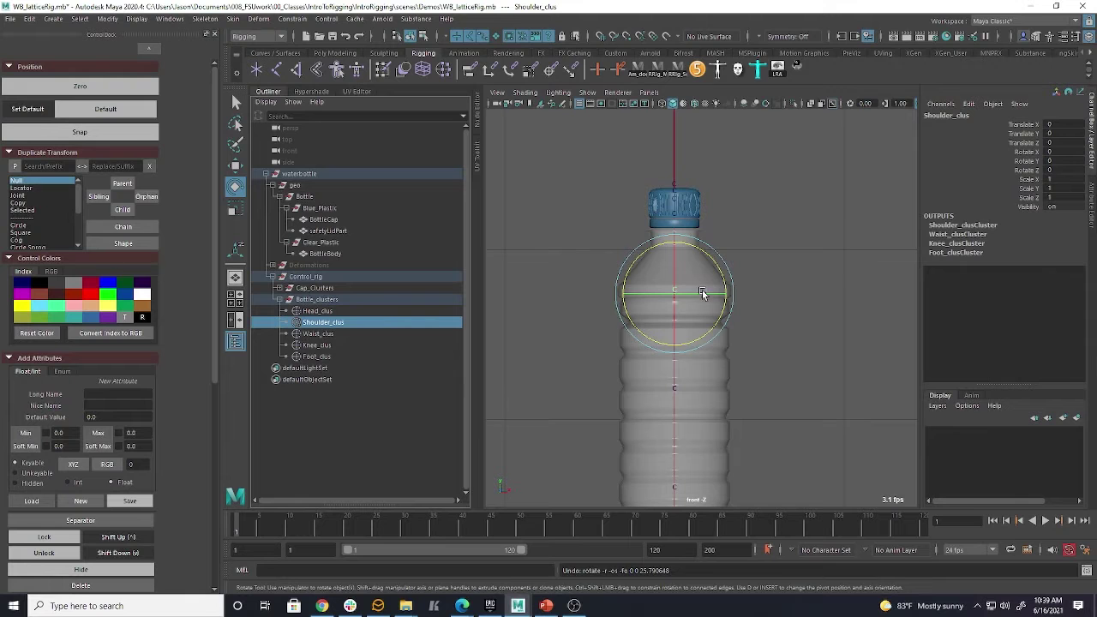
left_click_drag(700, 293, 751, 312)
key("ctrl+z")
key("w")
key("e")
mouse_move(711, 306)
left_mouse_down()
mouse_move(732, 291)
mouse_move(673, 289)
mouse_move(708, 284)
left_mouse_up()
key("ctrl+z")
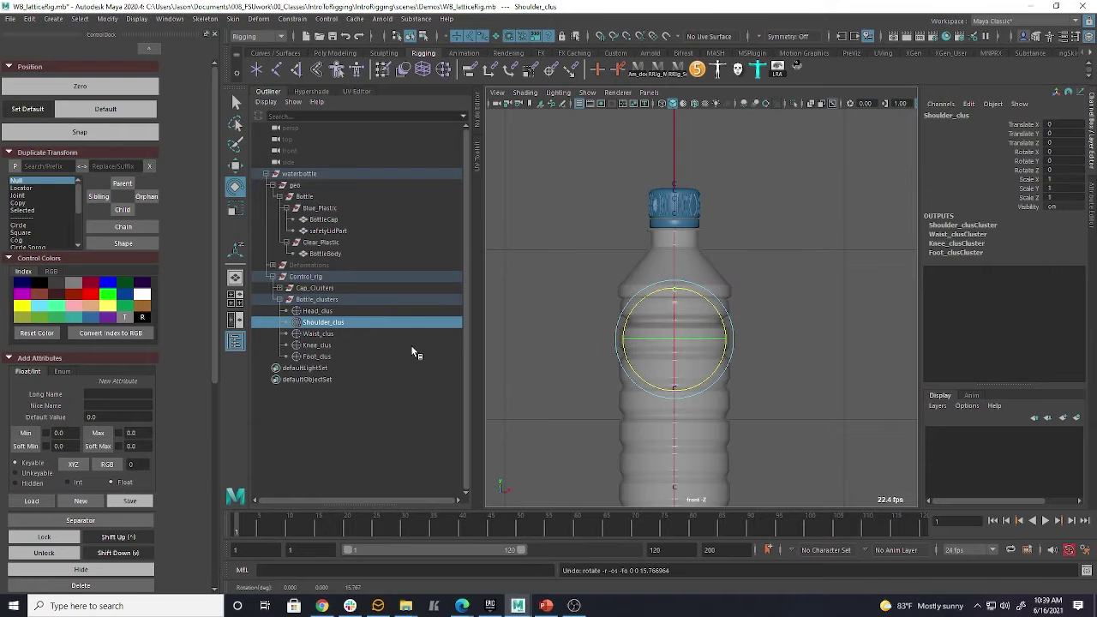
Parent Head_clus under Shoulder_clus and Shoulder_clus under Waist_clus, testing the chain by rotating Shoulder_clus and undoing it
left_click(324, 311)
left_click_drag(331, 322, 330, 319)
left_click_drag(324, 311, 323, 325)
left_click(294, 323)
left_click_drag(644, 299, 613, 310)
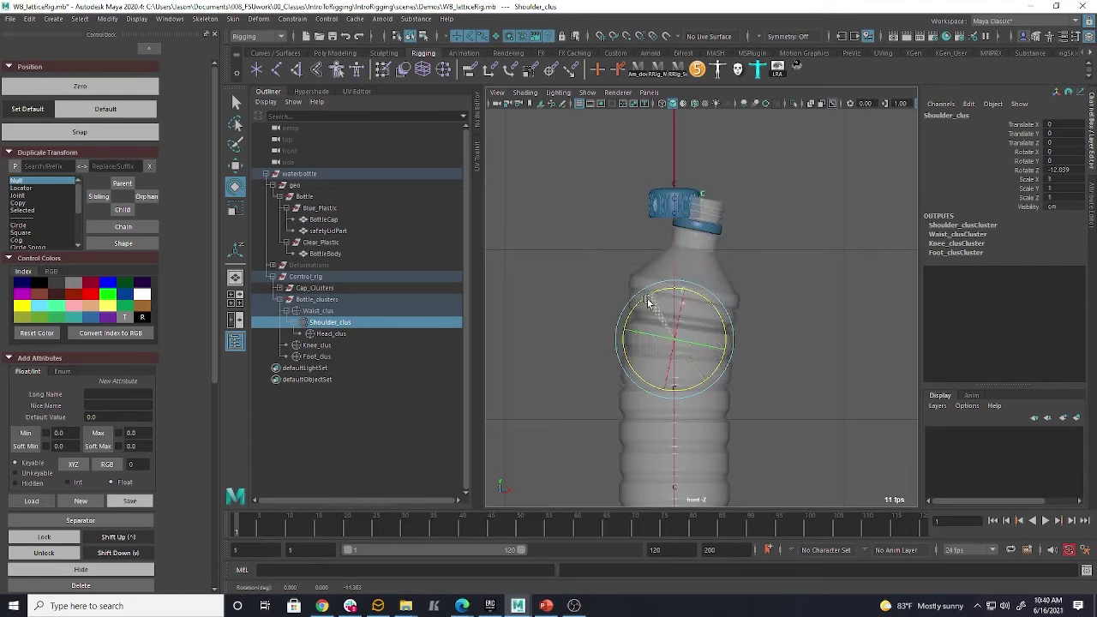
key("ctrl+z")
Parent Foot_clus under Knee_clus and raise the Foot_clus pivot to about midway between the foot and knee clusters
left_click_drag(324, 358, 316, 350)
left_click(285, 345)
key("f")
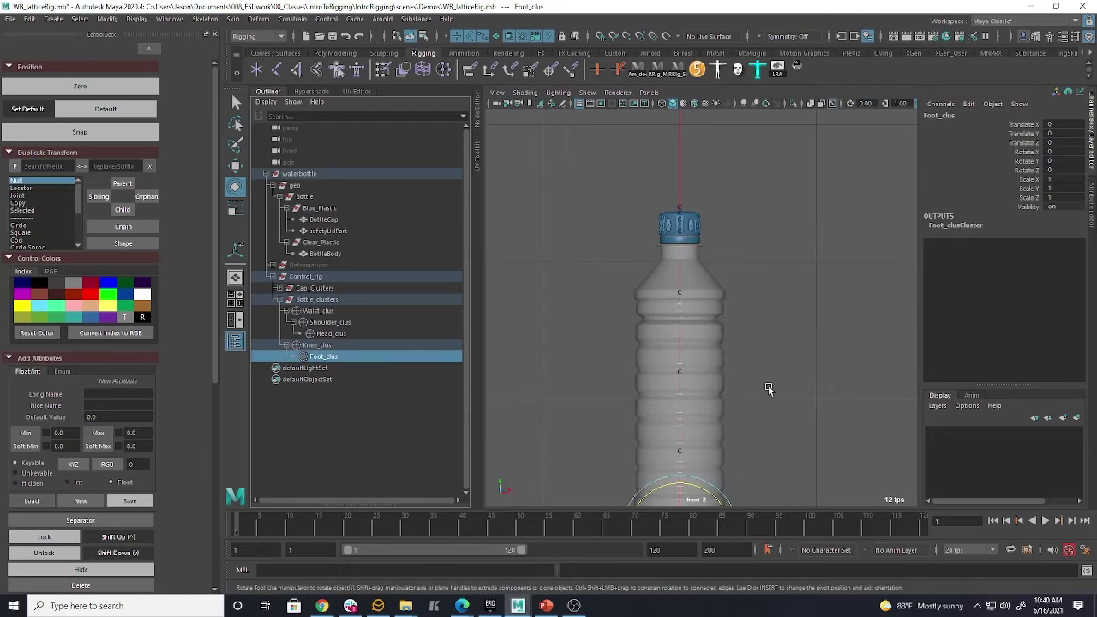
left_click_drag(722, 409, 680, 339)
key("ctrl+z")
key("d")
key("d")
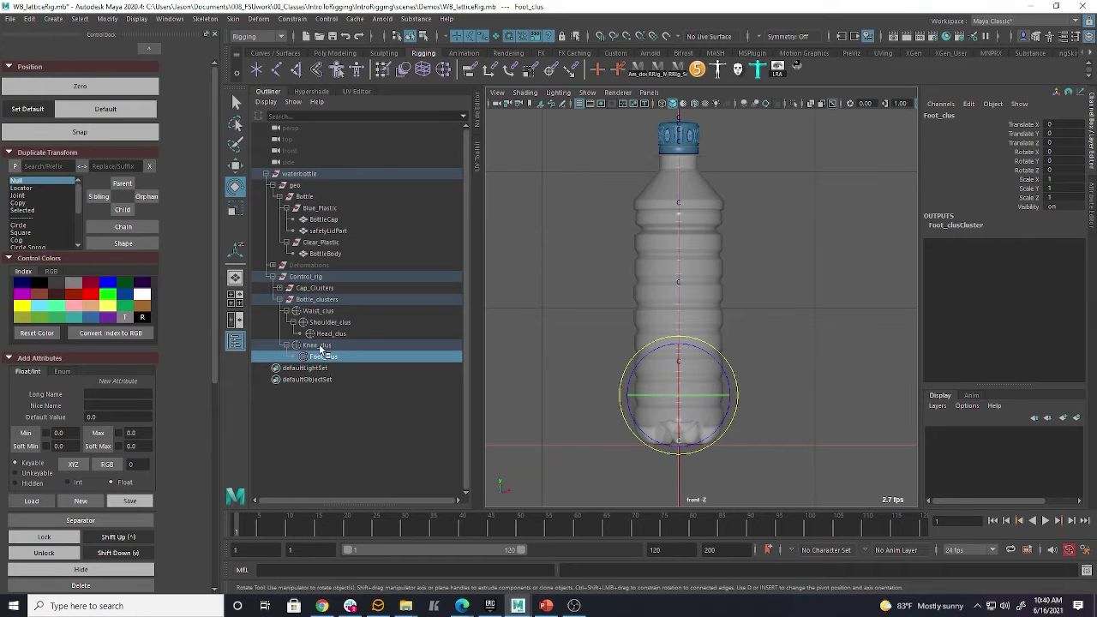
Raise the Knee_clus pivot to a little above its cluster, toward the waist, and test its rotation before and after
left_click(317, 345)
left_click_drag(697, 323, 729, 362)
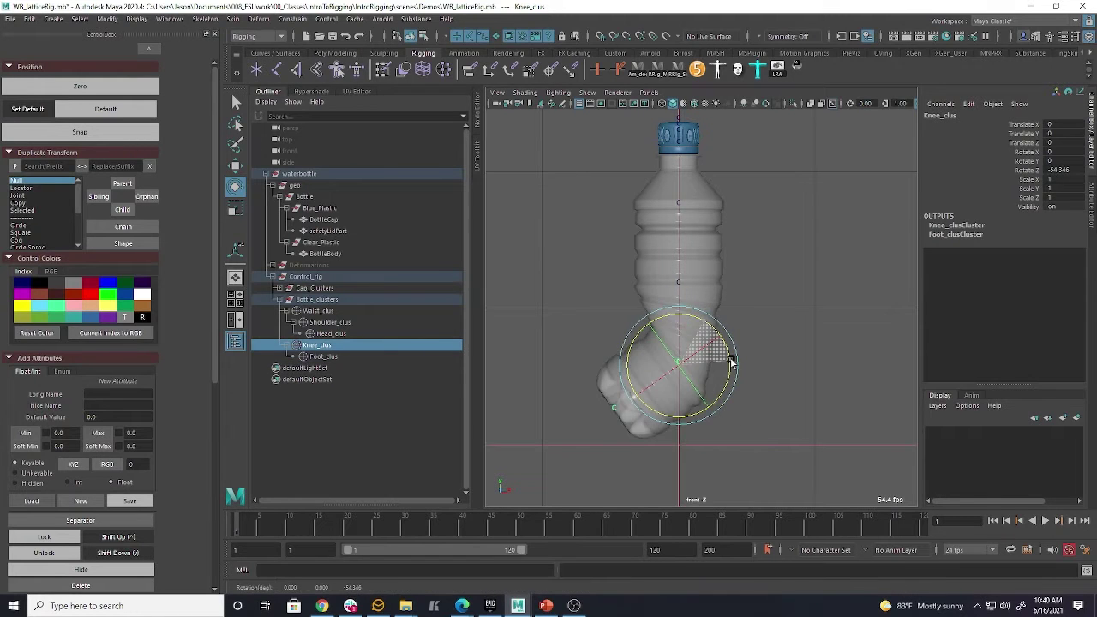
key("ctrl+z")
key("d")
left_click_drag(679, 312, 678, 275)
key("d")
key("ctrl+z")
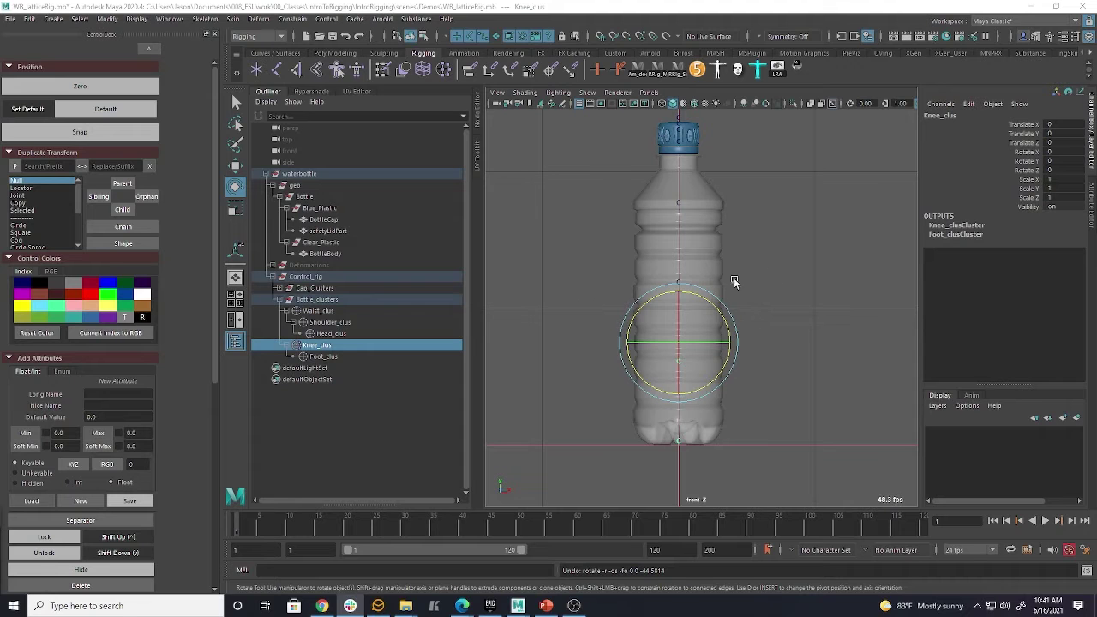
Test-rotate Waist_clus, undo the rotation, and parent Knee_clus under Waist_clus
left_click(318, 315)
left_click_drag(720, 254, 740, 243)
key("ctrl+z")
left_click(316, 347)
middle_click_drag(317, 347, 323, 313)
Test-rotate Waist_clus and Shoulder_clus in the new hierarchy, undoing each rotation
left_click(322, 313)
left_click_drag(714, 246, 744, 246)
key("ctrl+z")
left_click(330, 321)
left_click_drag(705, 203, 732, 241)
key("ctrl+z")
Test the rotation and scaling of Knee_clus in the perspective view, undoing both, and clear the selection
left_click(293, 345)
left_click(326, 346)
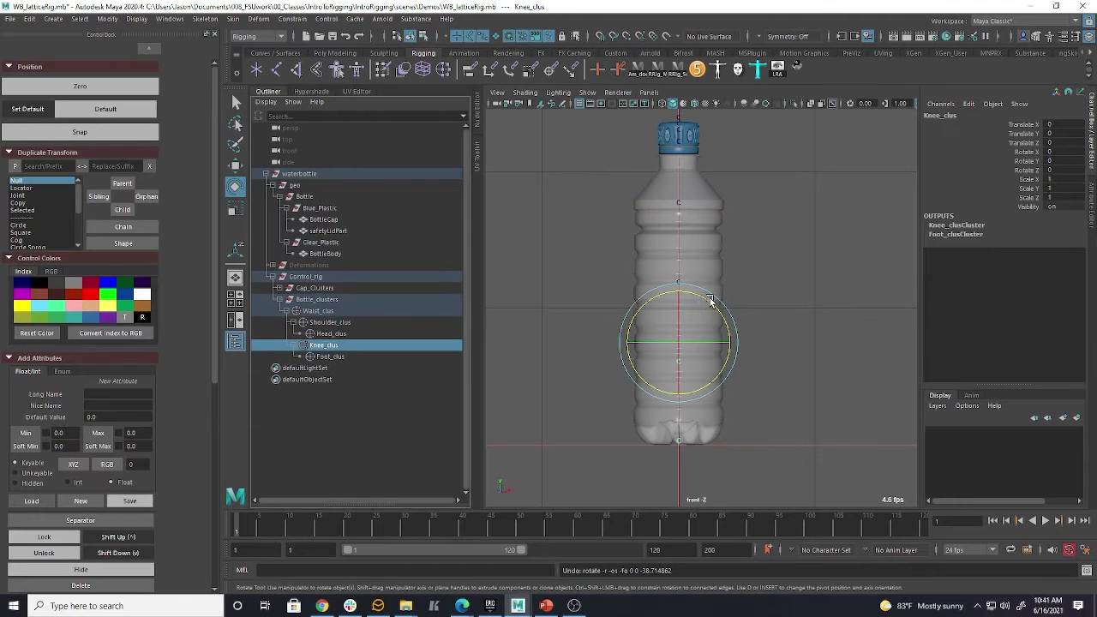
key("space")
key("space")
left_click_drag(657, 367, 685, 360)
key("ctrl+z")
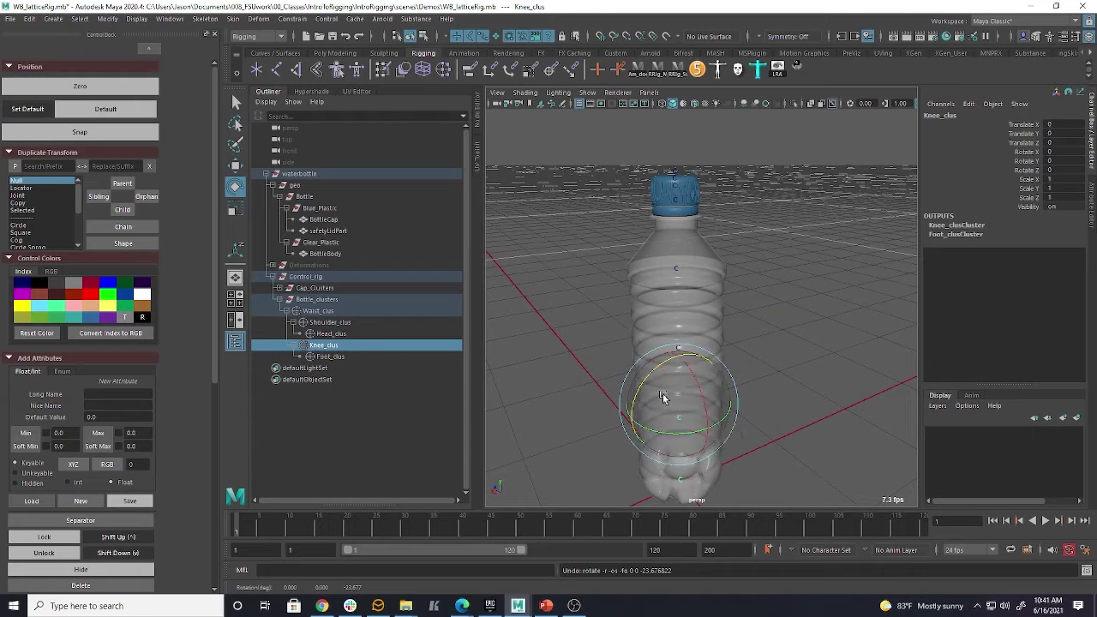
key("r")
left_click_drag(683, 374, 770, 309)
key("ctrl+z")
left_click(728, 266)
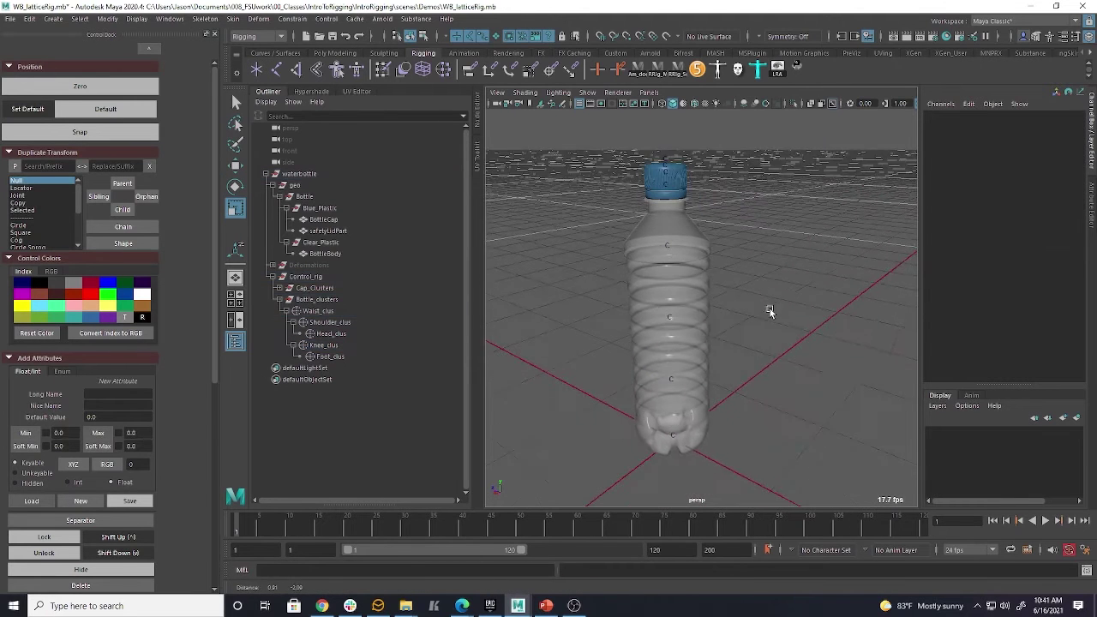
Expand the Cap_Clusters group, test-scale cluster1Handle uniformly on the cap, and undo the scaling
left_click(283, 288)
left_click(324, 299)
left_click_drag(678, 151, 723, 165)
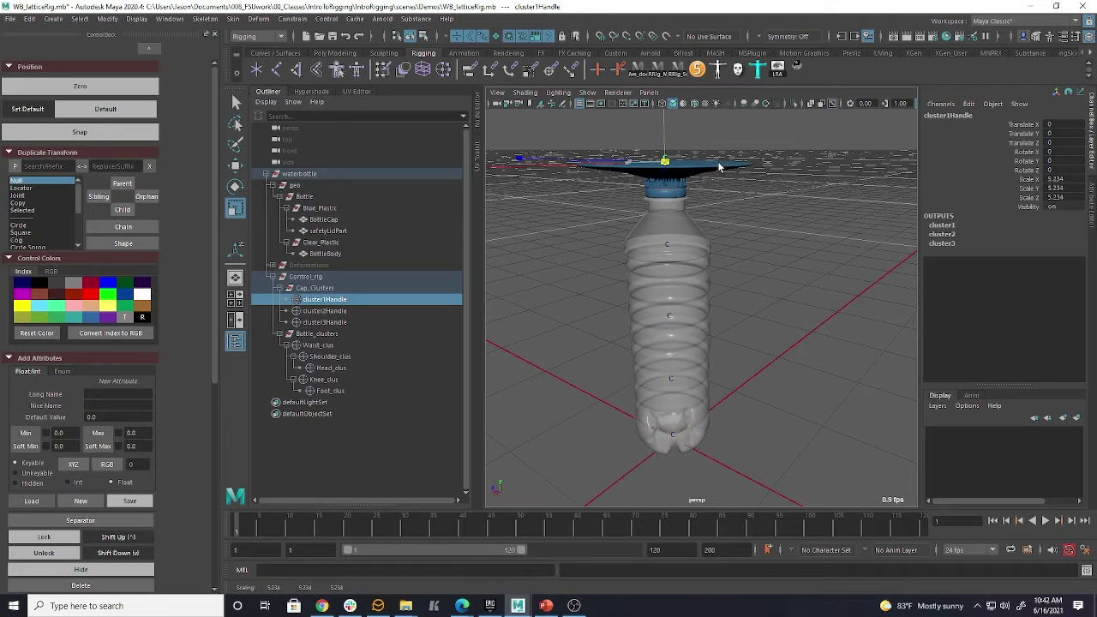
key("ctrl+z")
Rename cluster1Handle to Top_clus, cluster2Handle to Mid_clus and cluster3Handle to Bot_clus
double_click(329, 301)
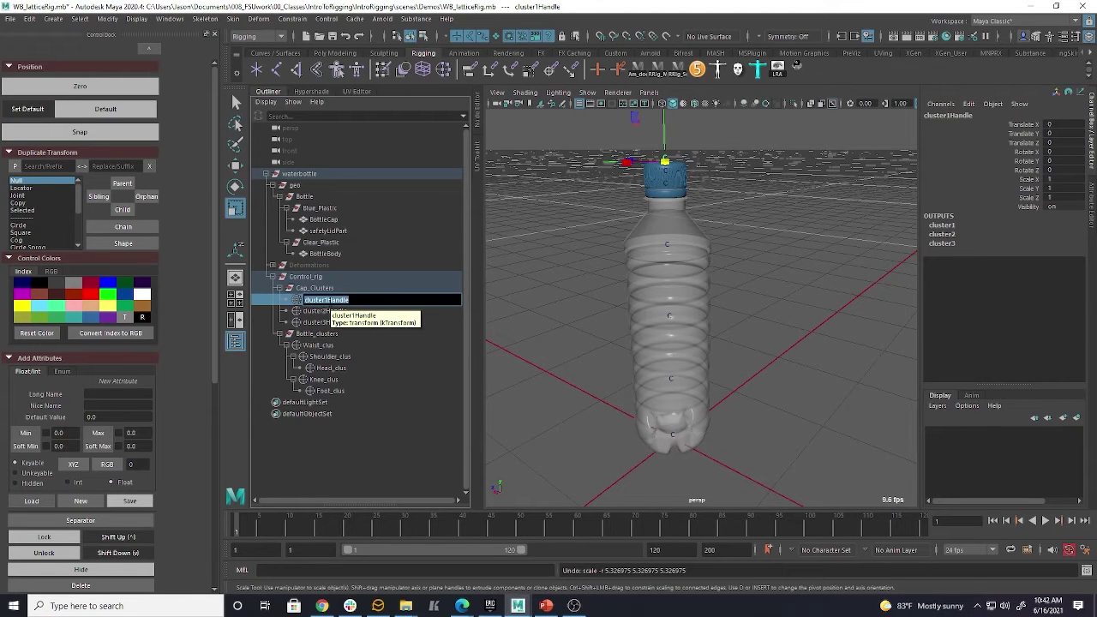
type("Top_clus")
key("Return")
double_click(335, 311)
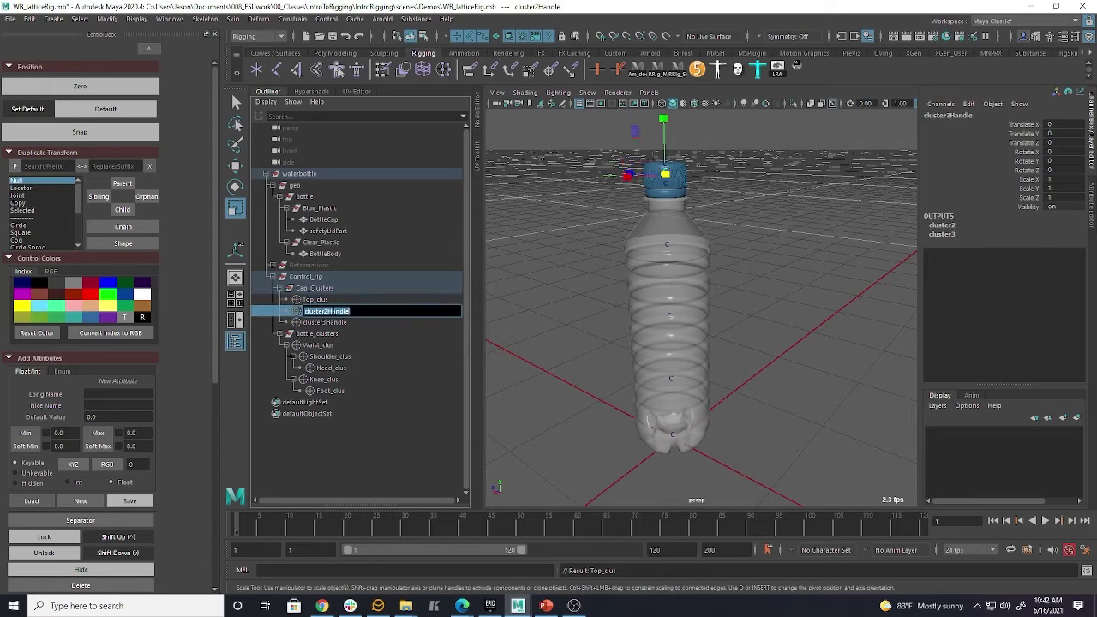
type("Mid_clus")
key("Return")
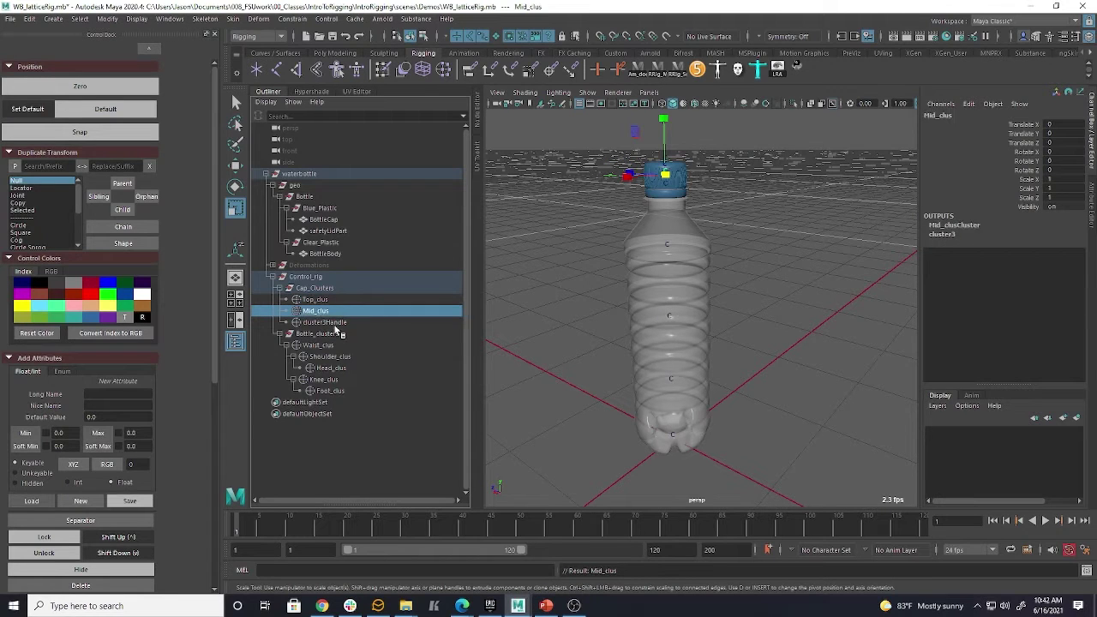
double_click(326, 322)
type("Bot_clus")
key("Return")
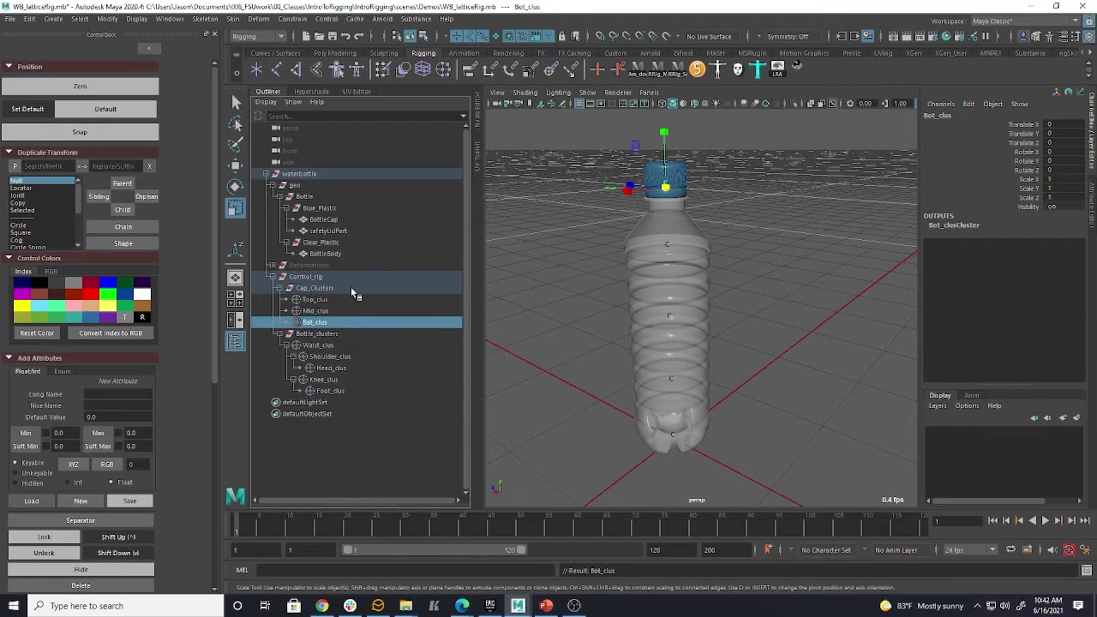
Test-move the whole waterbottle group across the ground plane and undo the move
left_click(723, 321)
right_click_drag(723, 320, 623, 317, "alt")
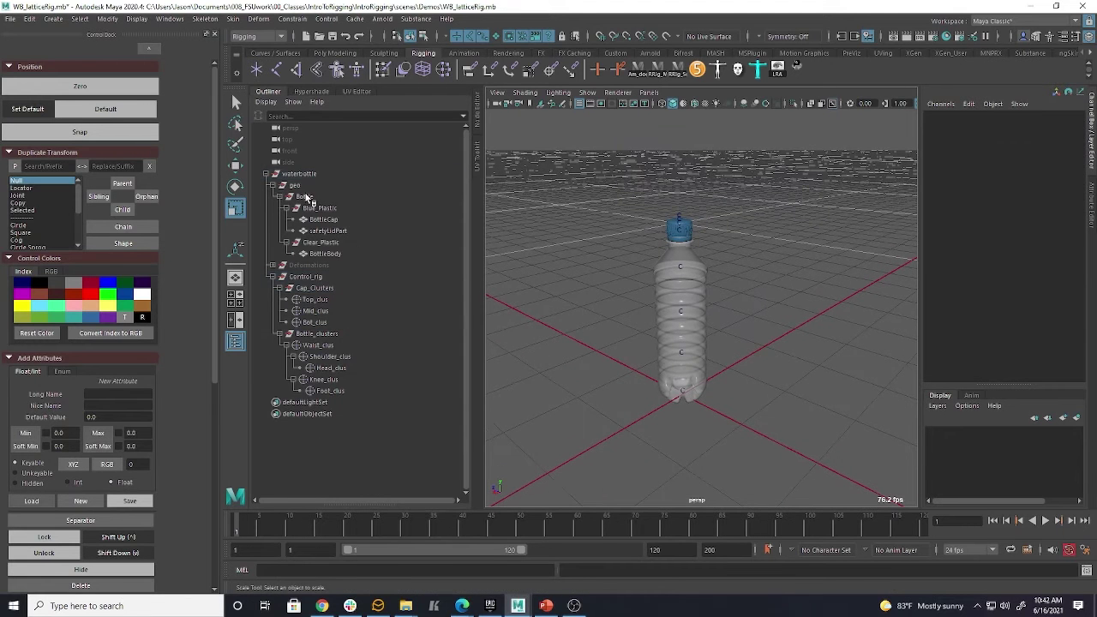
left_click(300, 174)
key("w")
mouse_move(628, 394)
left_mouse_down()
mouse_move(718, 378)
mouse_move(669, 406)
mouse_move(638, 401)
left_mouse_up()
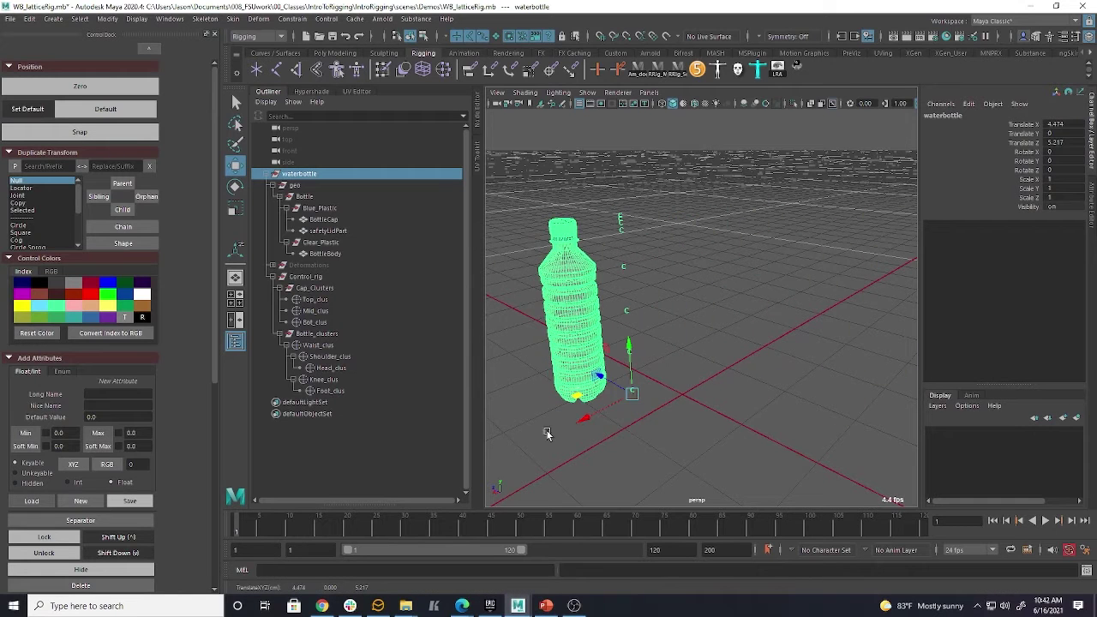
key("ctrl+z")
left_click(561, 235)
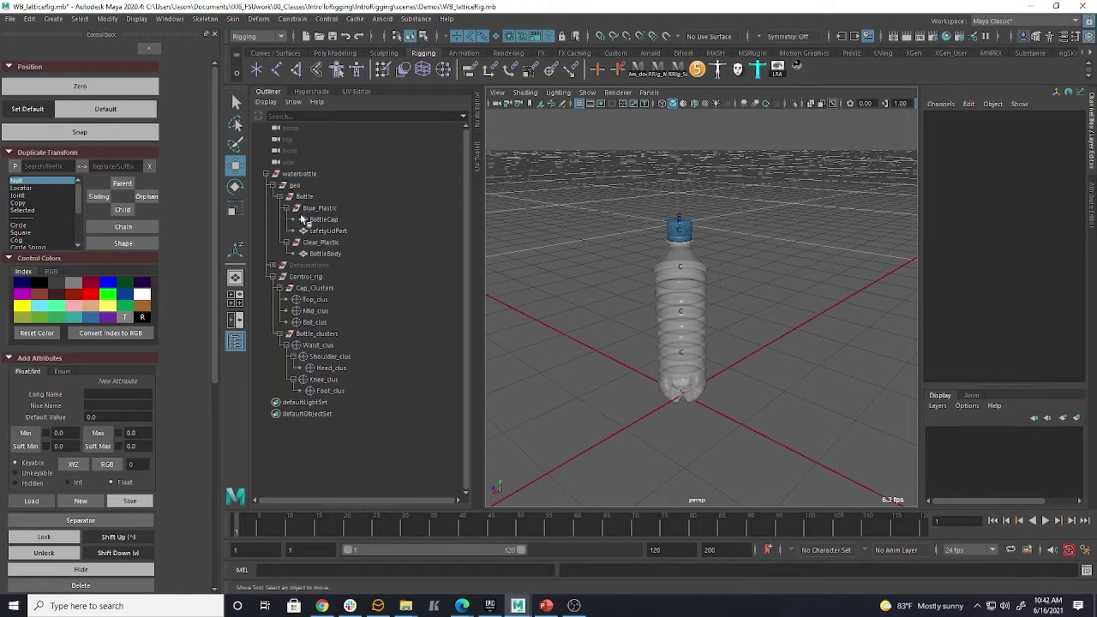
Test-move the Control_rig group, undo the move, and clear the selection
left_click(332, 279)
left_click_drag(628, 400, 612, 362)
key("ctrl+z")
left_click(537, 314)
left_click(314, 299)
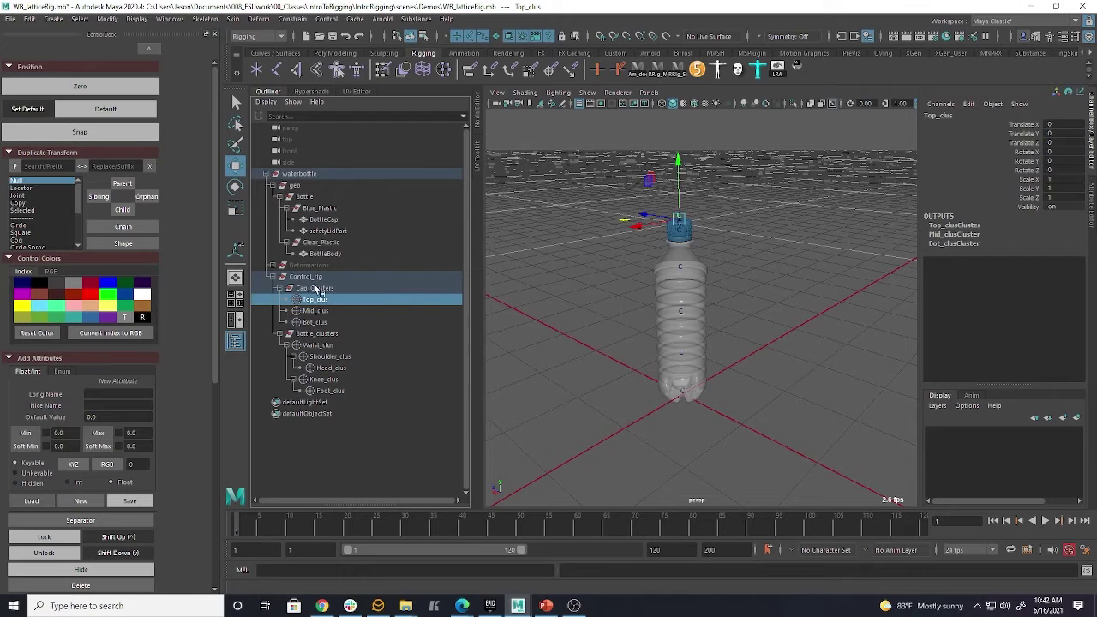
scroll(560, 306, "up", 3)
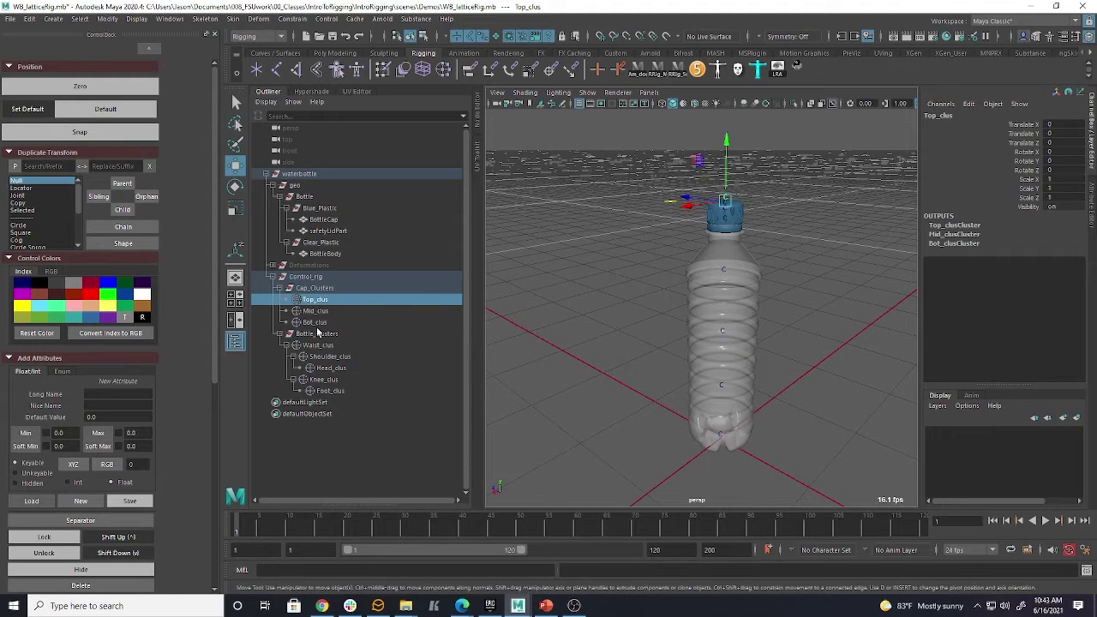
left_click(566, 254)
Create an orphan square control curve from Control_rig and scale its points up to surround the bottle's base
left_click(314, 278)
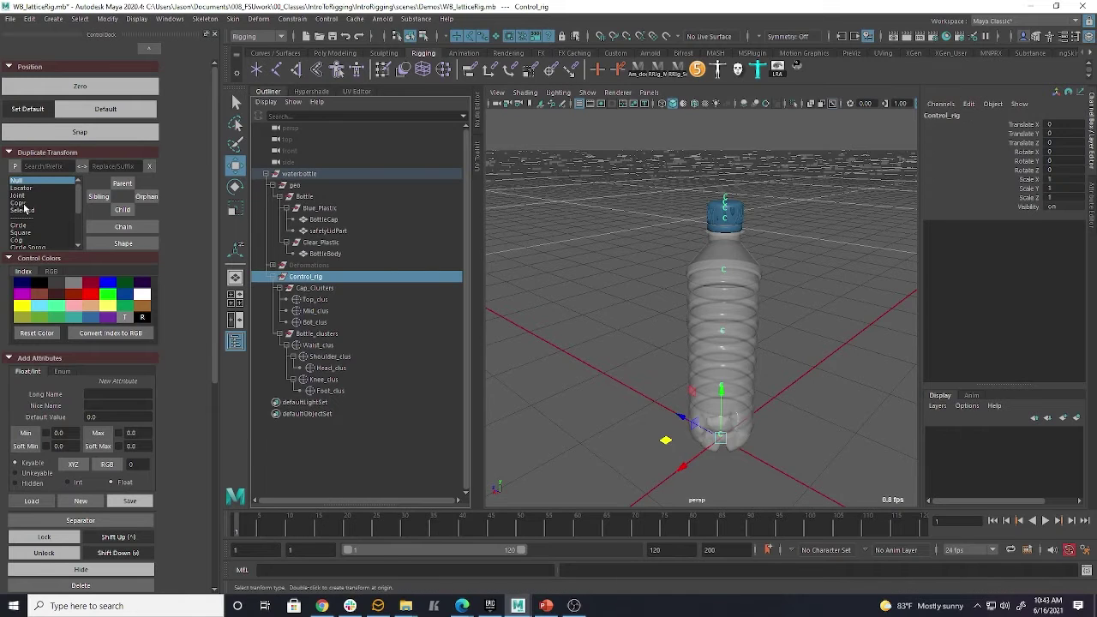
left_click(26, 232)
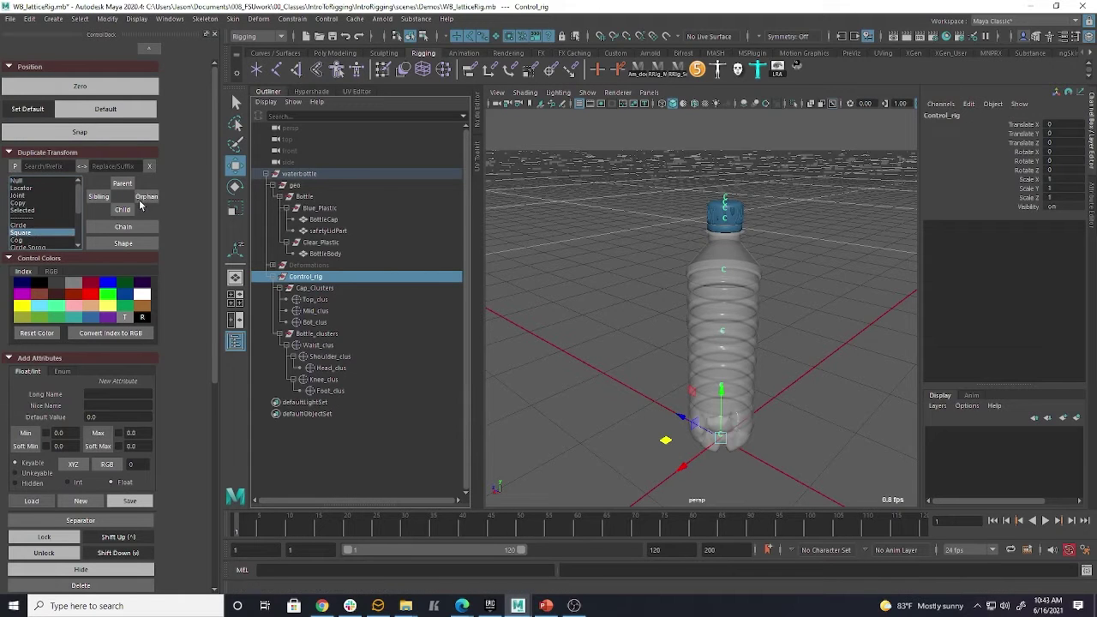
left_click(146, 198)
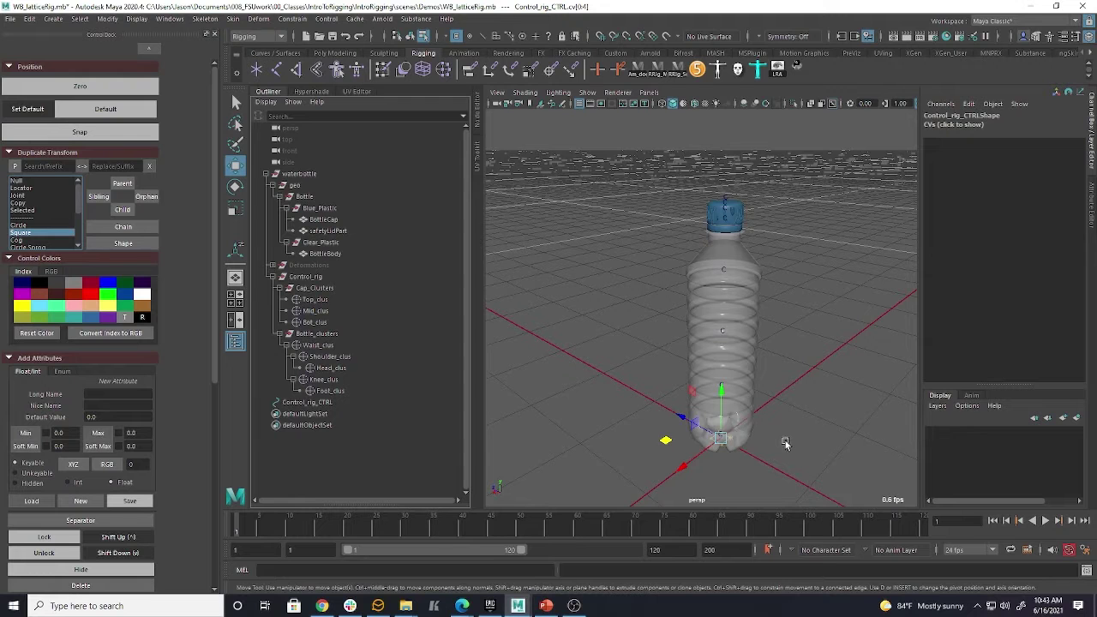
key("r")
middle_click_drag(805, 427, 794, 400)
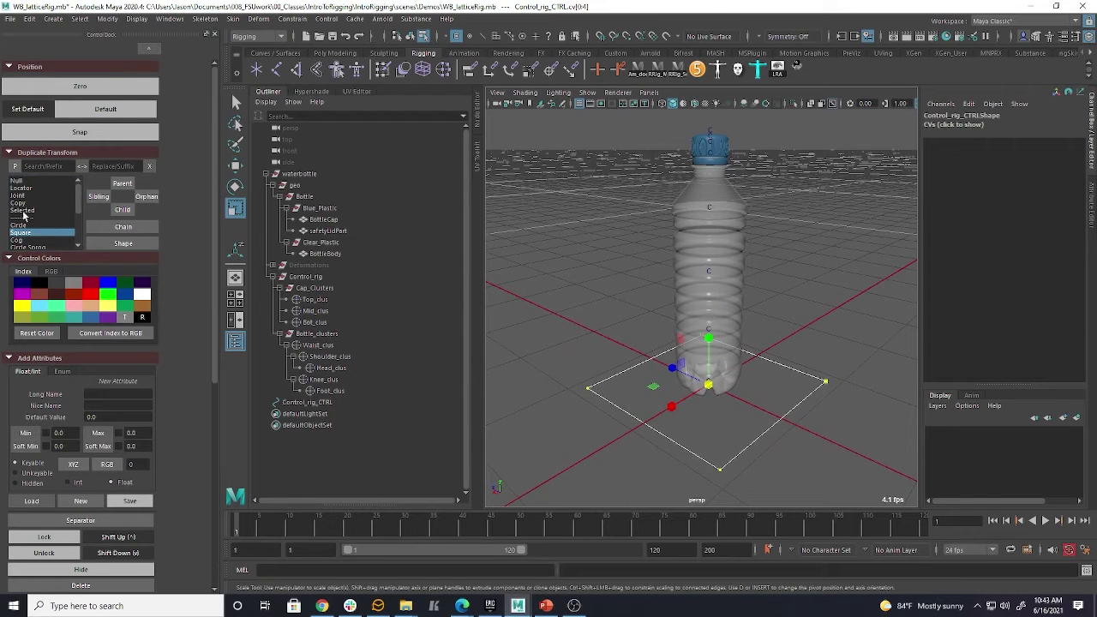
left_click(550, 383)
Try to add a circle control from Control_rig, and return to object selection mode with the square control selected
left_click(307, 276)
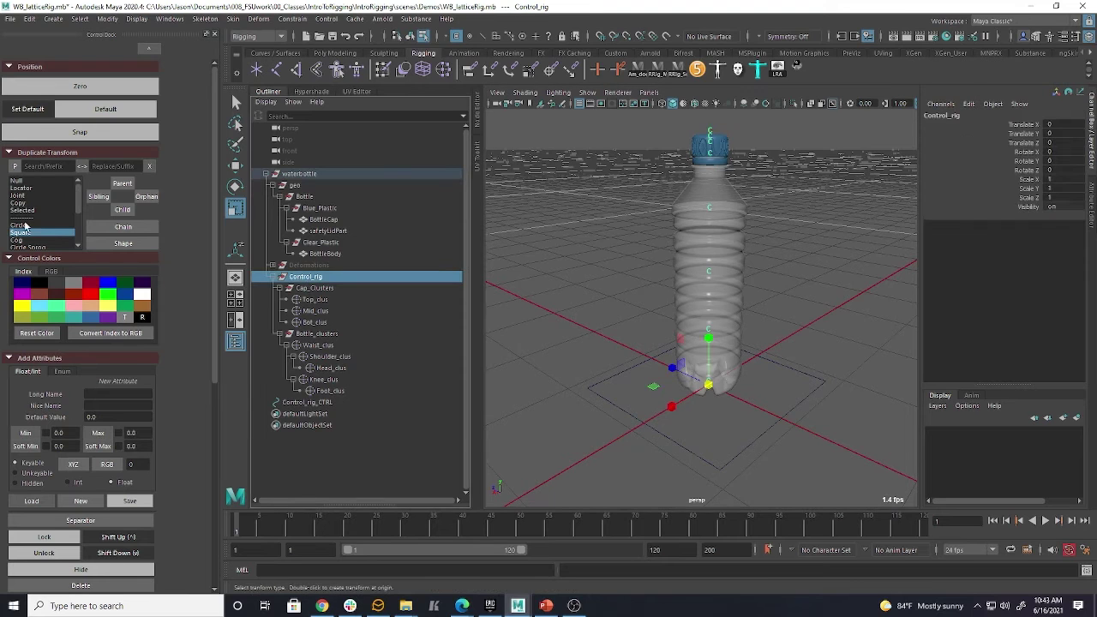
right_click(587, 452)
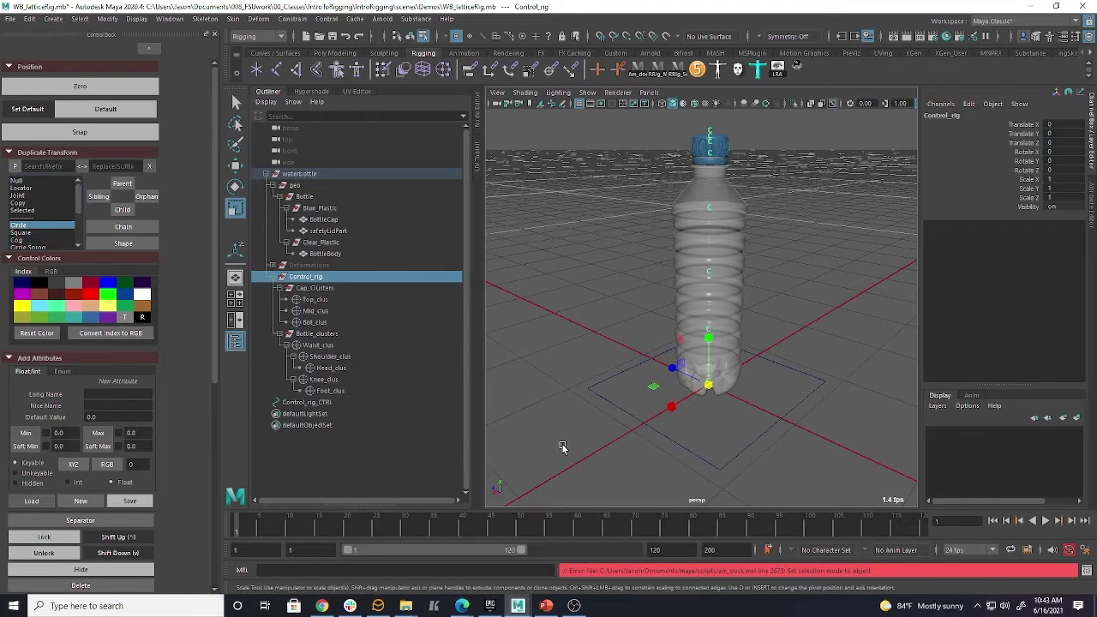
left_click(557, 448)
right_click(572, 448)
right_click_drag(630, 413, 670, 356)
left_click(604, 379)
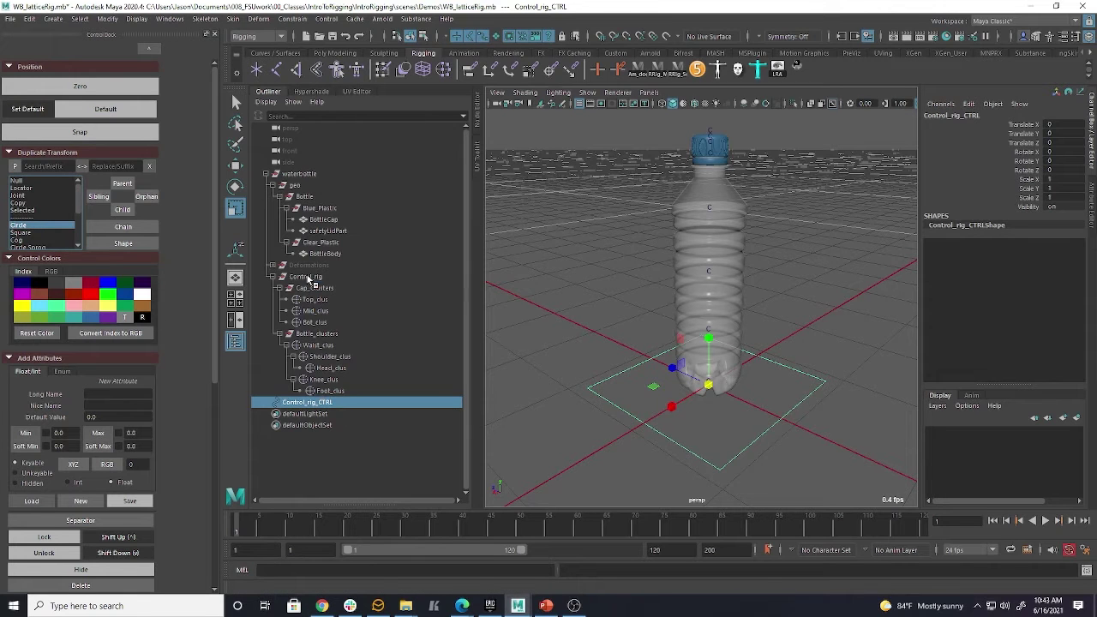
Create an orphan circle control from Control_rig, scale it up to fit inside the square, and return to object mode
left_click(308, 279)
left_click(144, 197)
left_click_drag(709, 383, 811, 390)
left_click(810, 315)
right_click_drag(781, 373, 763, 356)
right_click(763, 356)
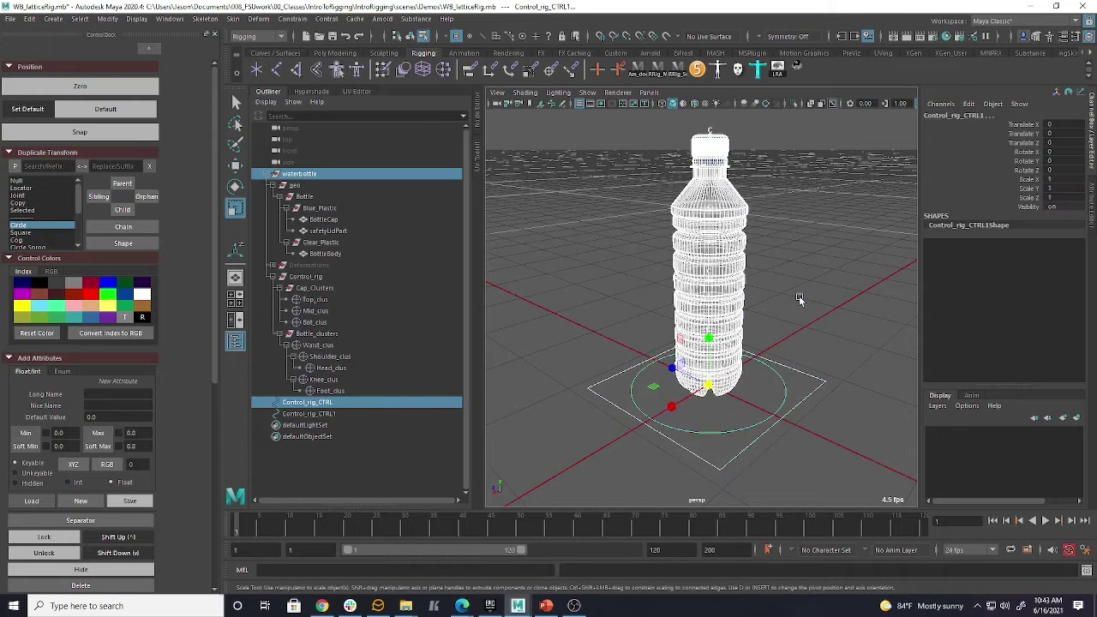
Rename the circle control to Main_CTRL and the square control to Root_CTRL
left_click(778, 388)
double_click(310, 413)
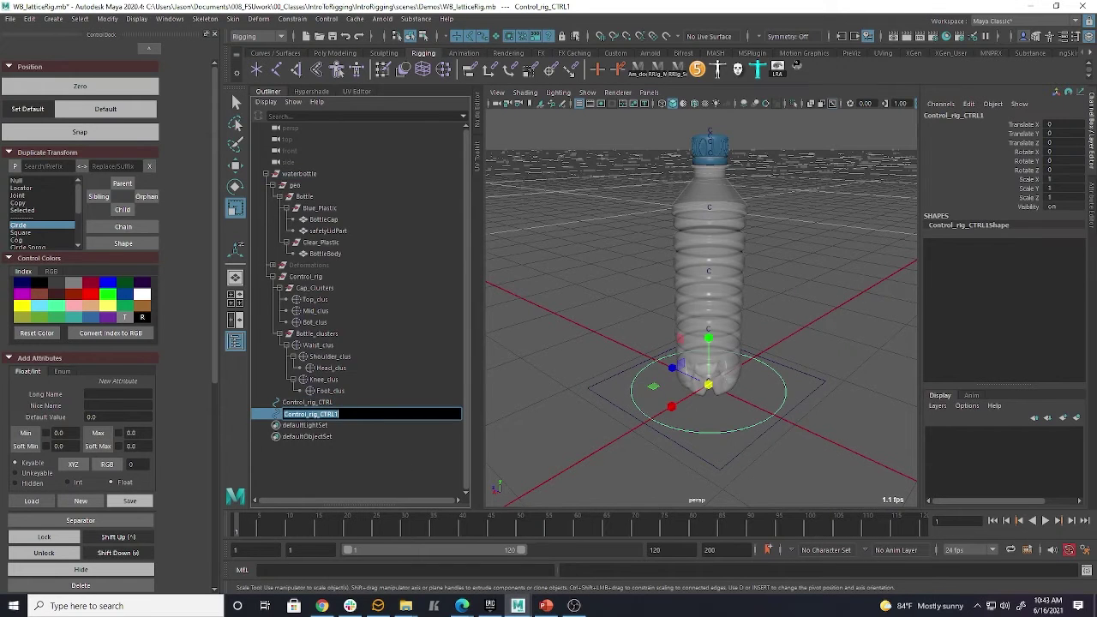
type("Main_CTRL")
key("Return")
double_click(308, 402)
type("Root_")
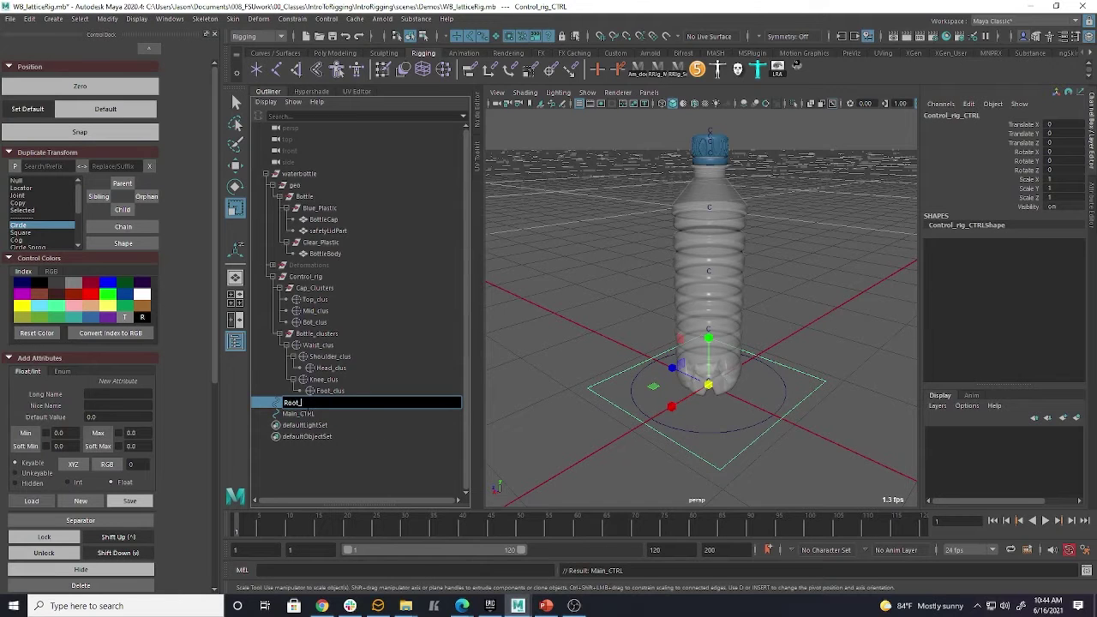
type("CTRL")
key("Return")
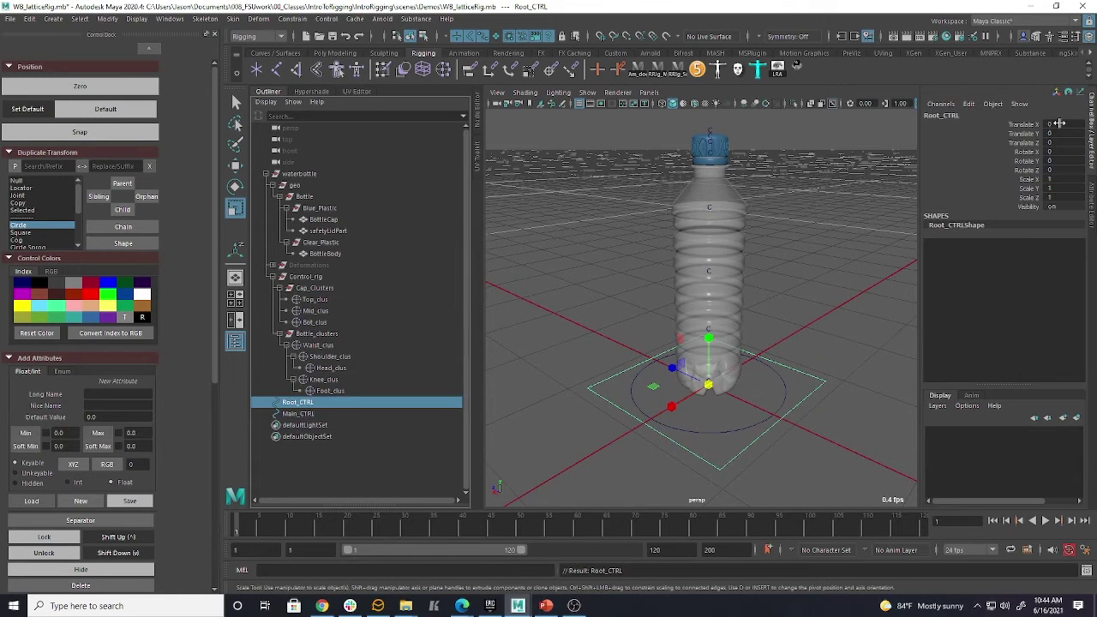
Parent Main_CTRL under Root_CTRL in the hierarchy
left_click(313, 414)
middle_click_drag(313, 414, 308, 403)
left_click(262, 403)
left_click(266, 401)
left_click(311, 413)
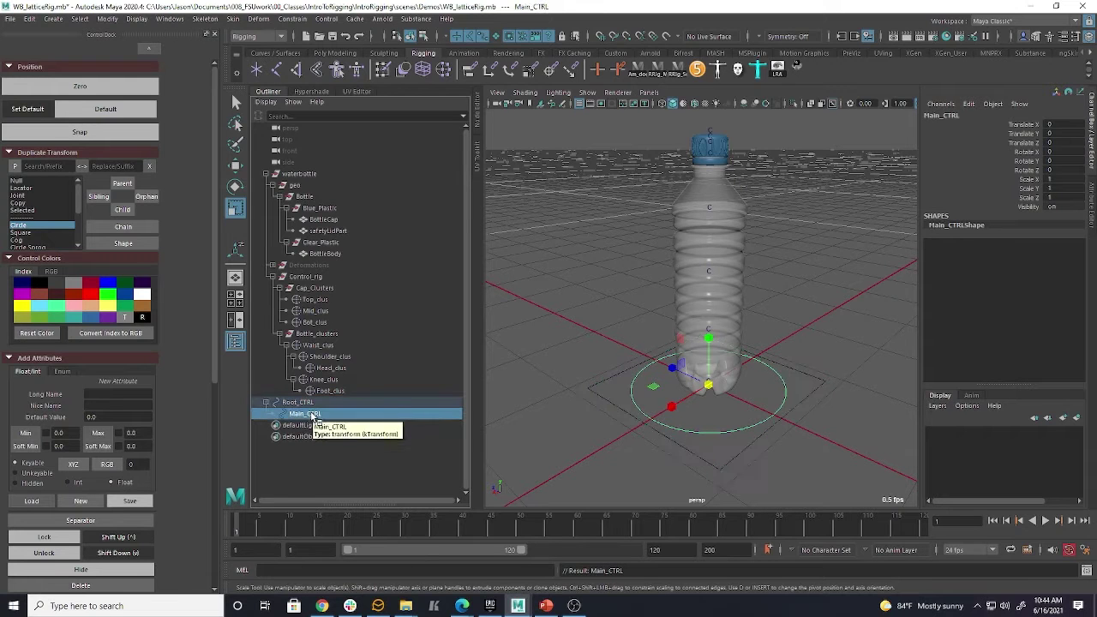
Move Root_CTRL into the Control_rig group and collapse the Cap_Clusters and Bottle_clusters groups
left_click(300, 404)
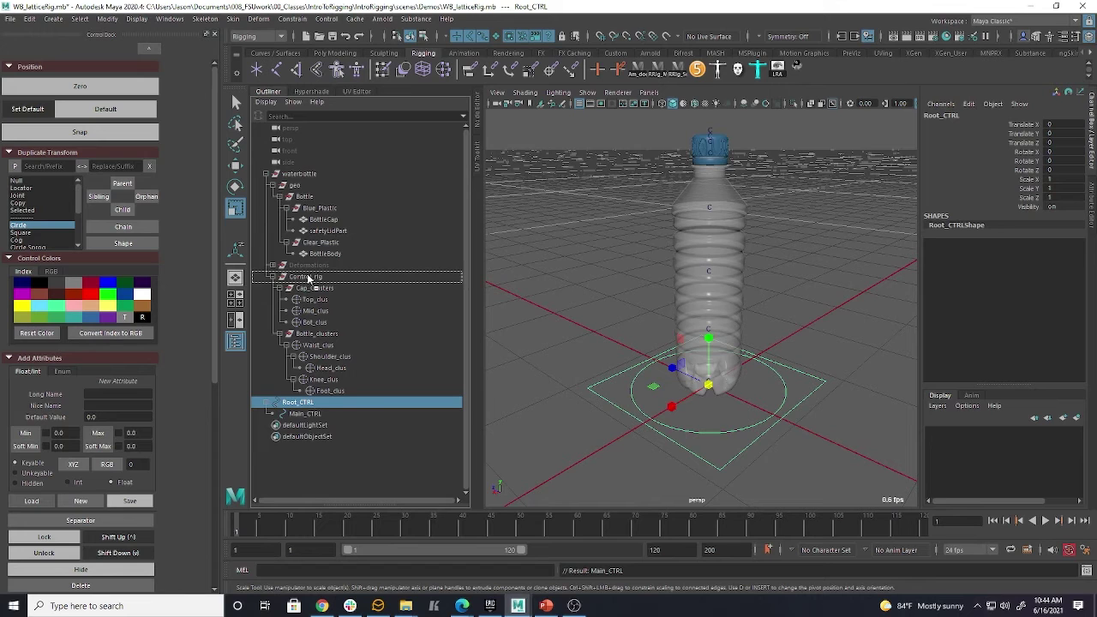
left_click(280, 288)
left_click(279, 299)
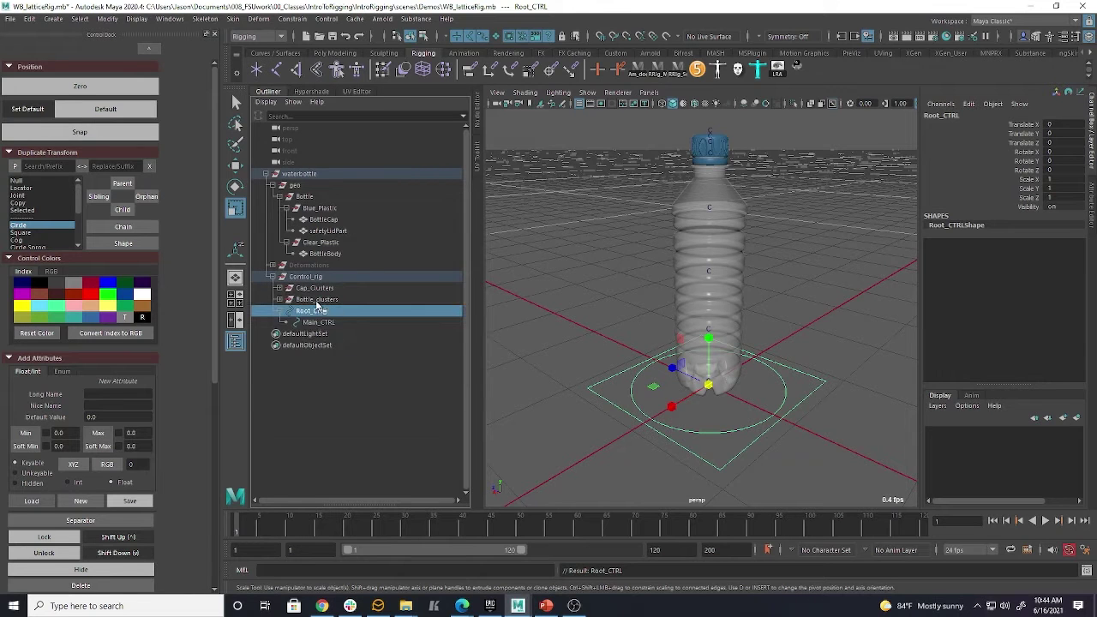
Move the Cap_Clusters and Bottle_clusters groups into the Deformations group and expand their hierarchies
left_click(334, 295)
left_click(333, 288, "ctrl")
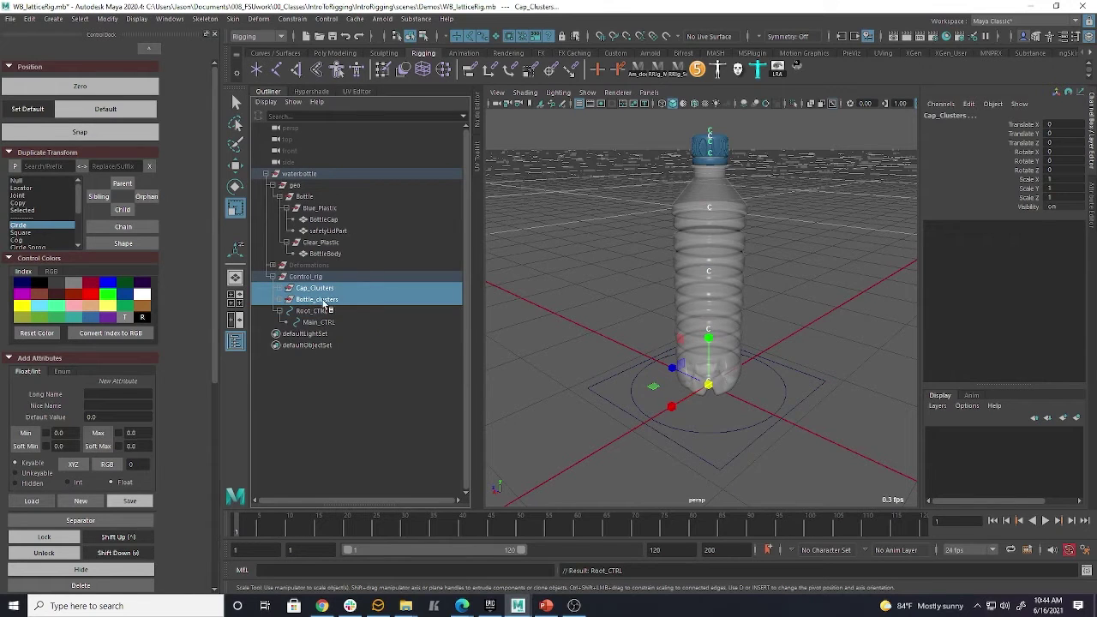
middle_click_drag(324, 293, 321, 265)
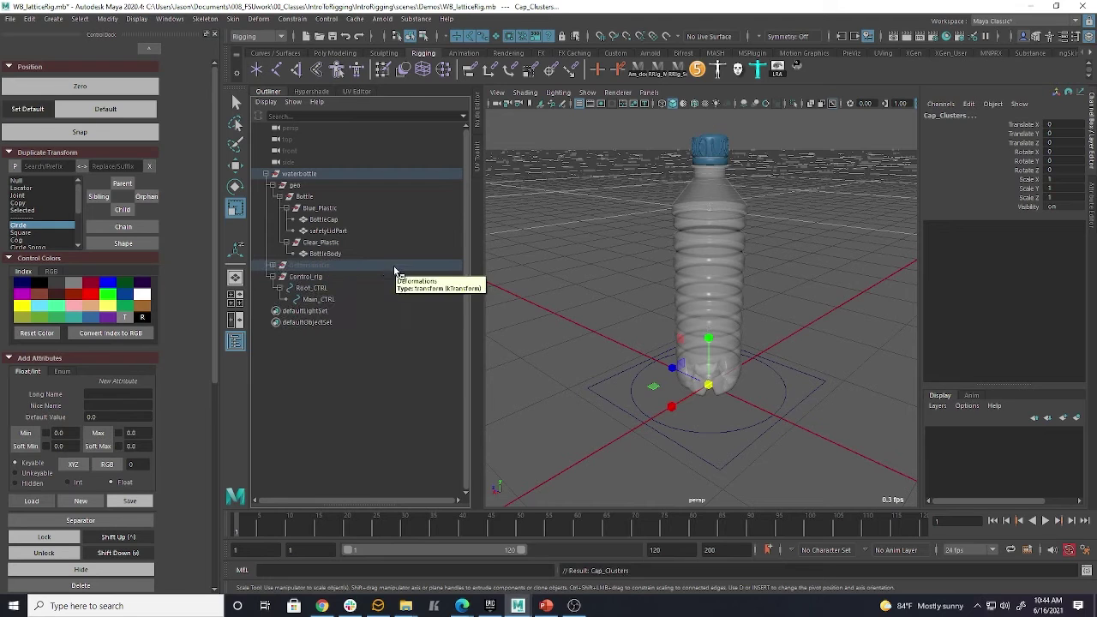
left_click(273, 266)
left_click(283, 335)
left_click(280, 323)
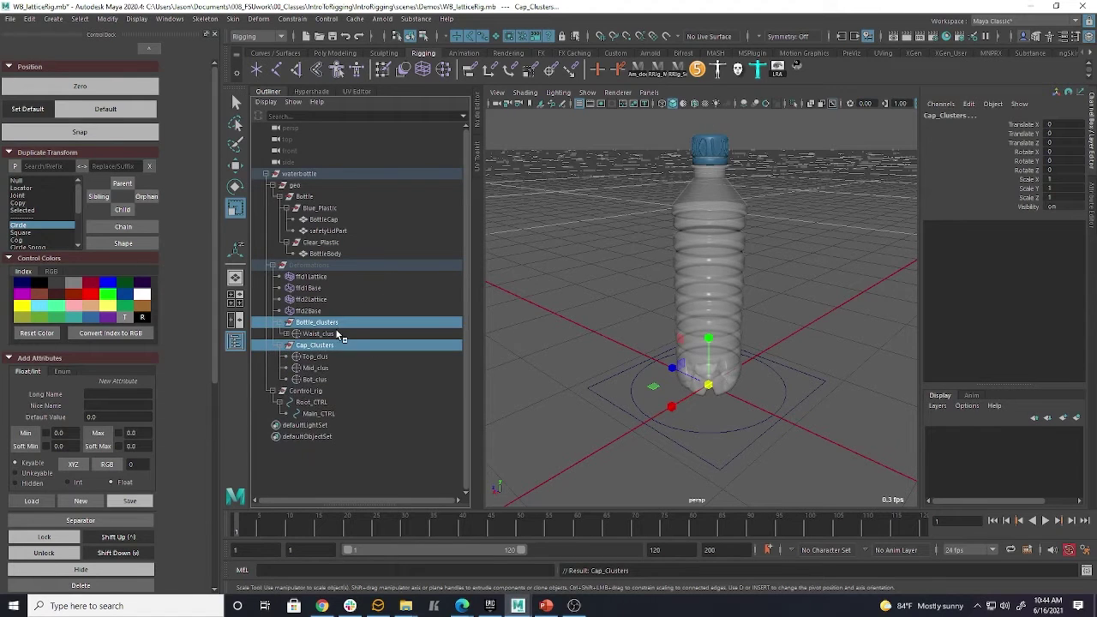
left_click(286, 333)
Try a scaled-up orphan Circle Sprog control made from Bot_clus and undo it
left_click(319, 402)
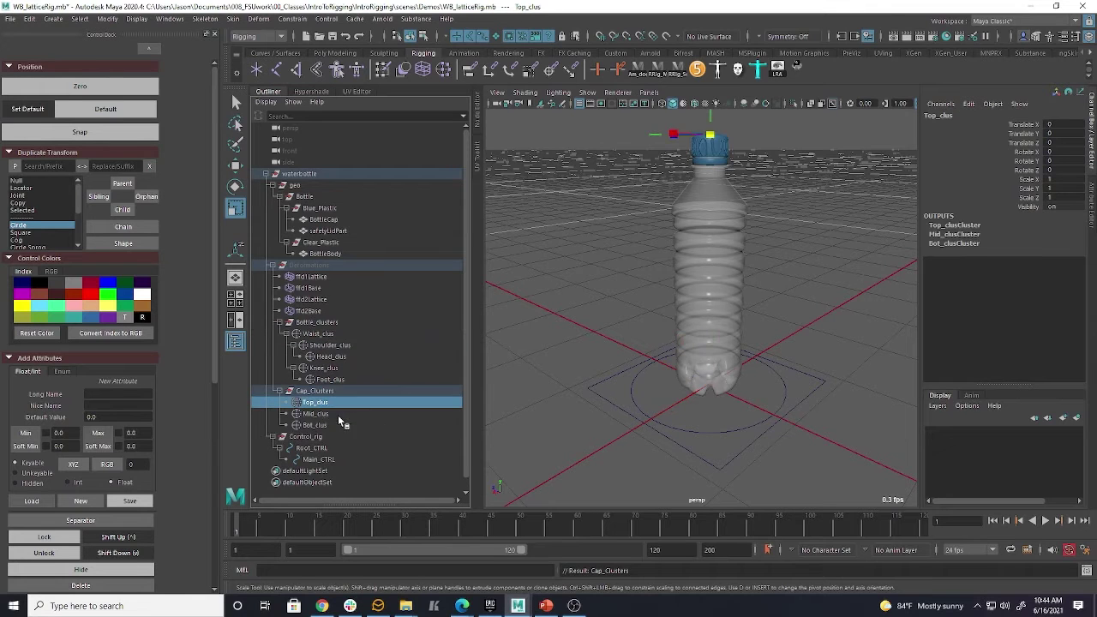
left_click(342, 423)
scroll(44, 233, "down", 1)
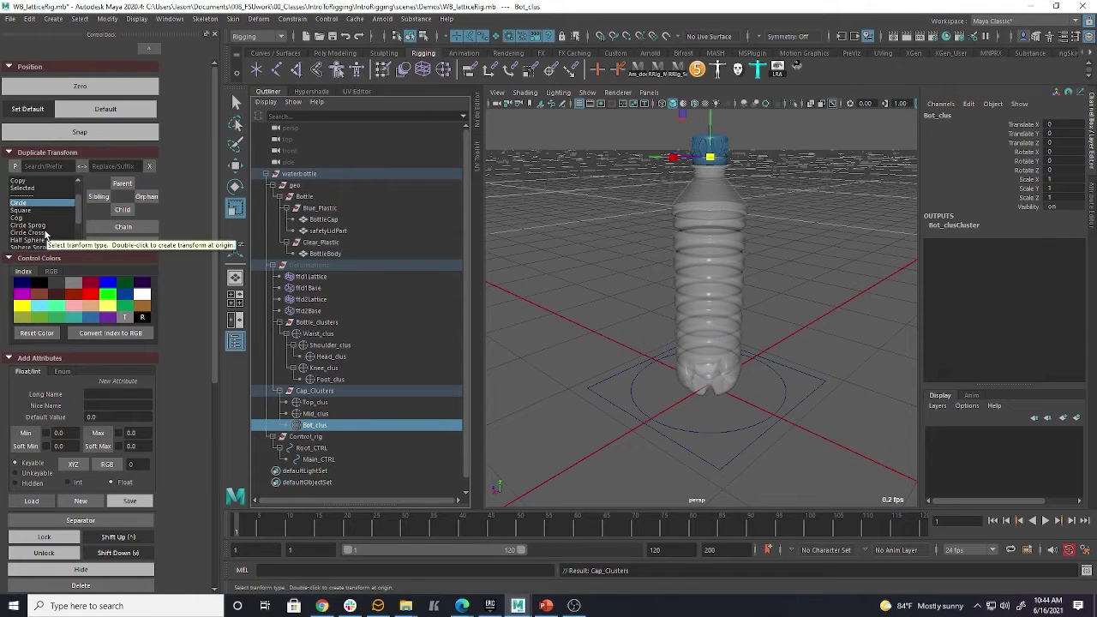
left_click(325, 458)
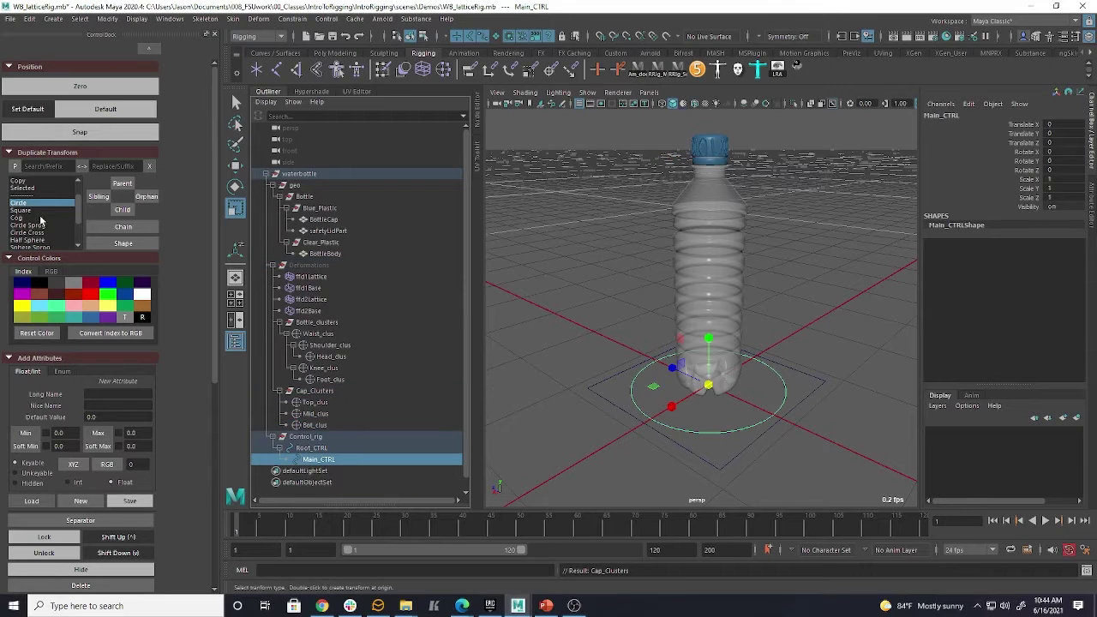
left_click(44, 226)
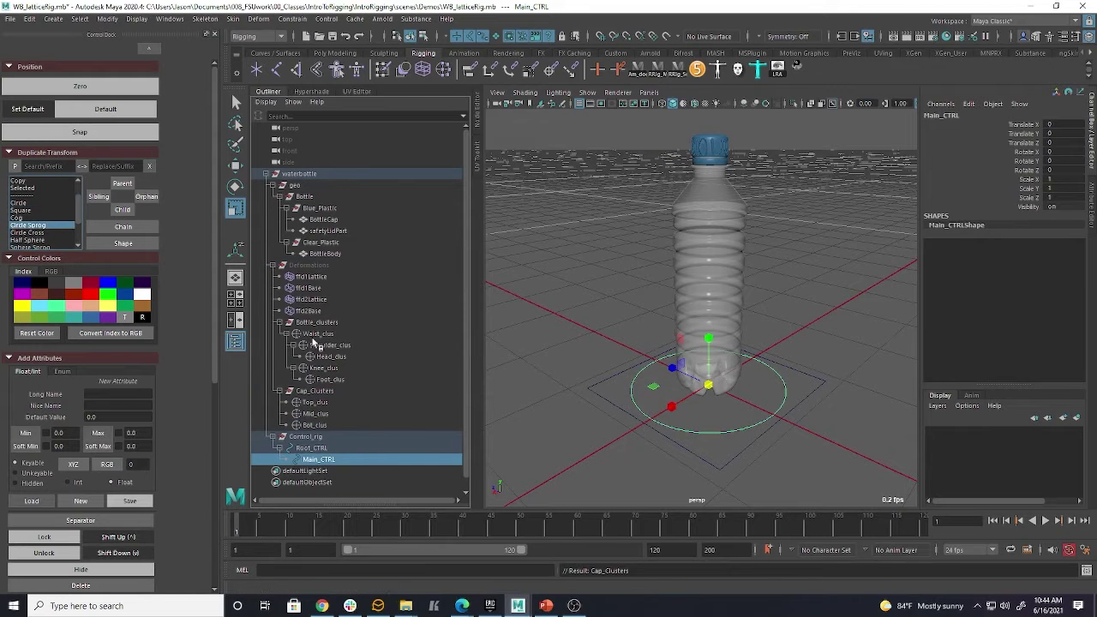
left_click(314, 424)
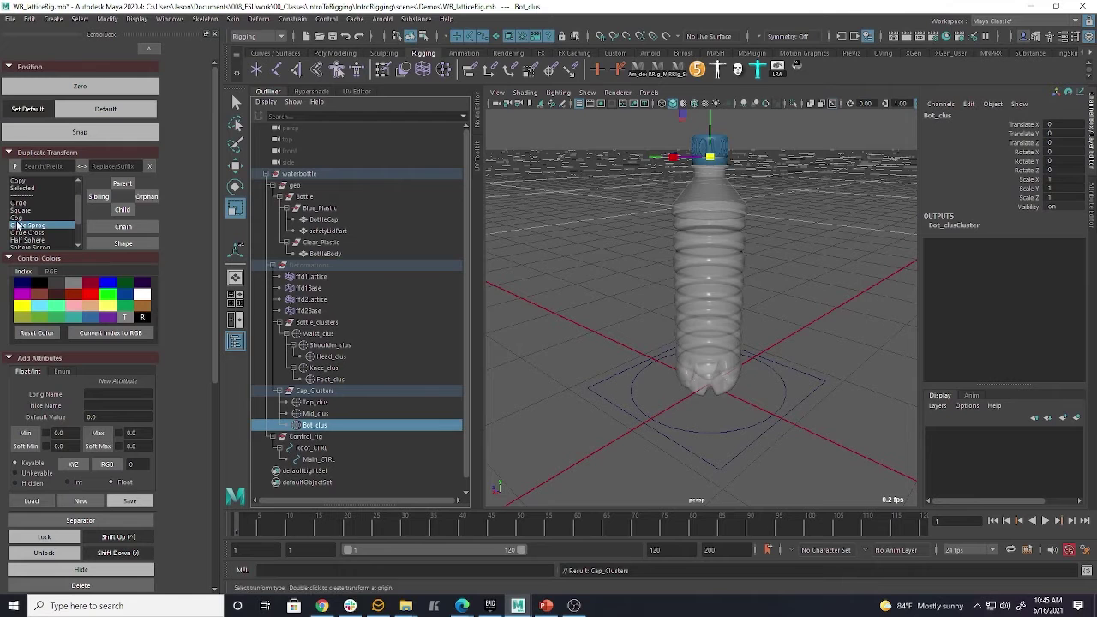
left_click(147, 196)
key("r")
left_click_drag(804, 190, 773, 228, "alt")
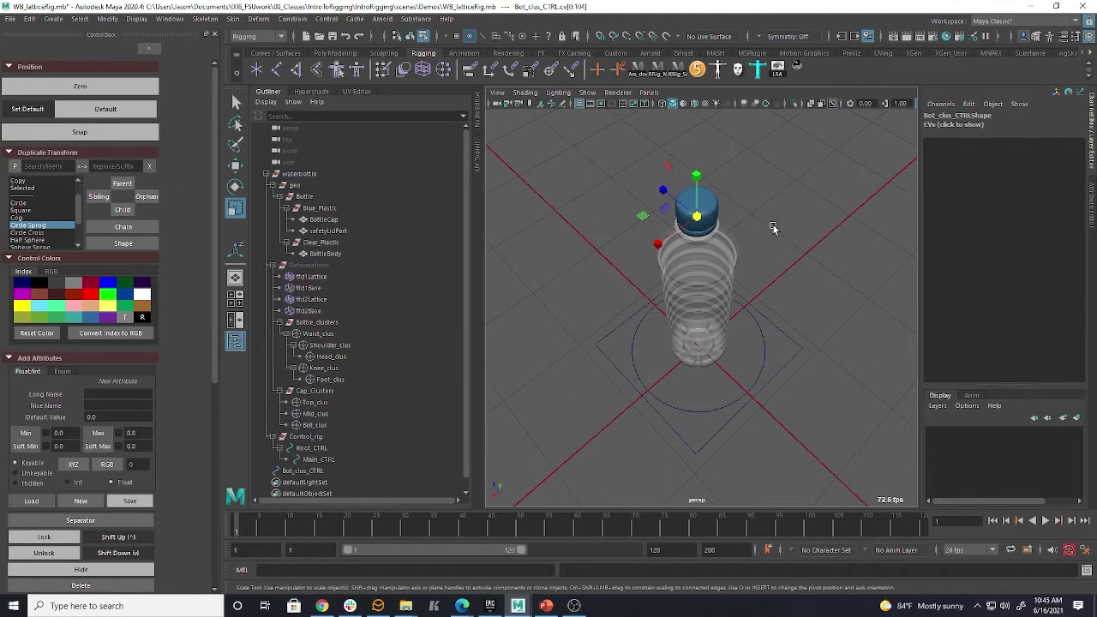
key("ctrl+z")
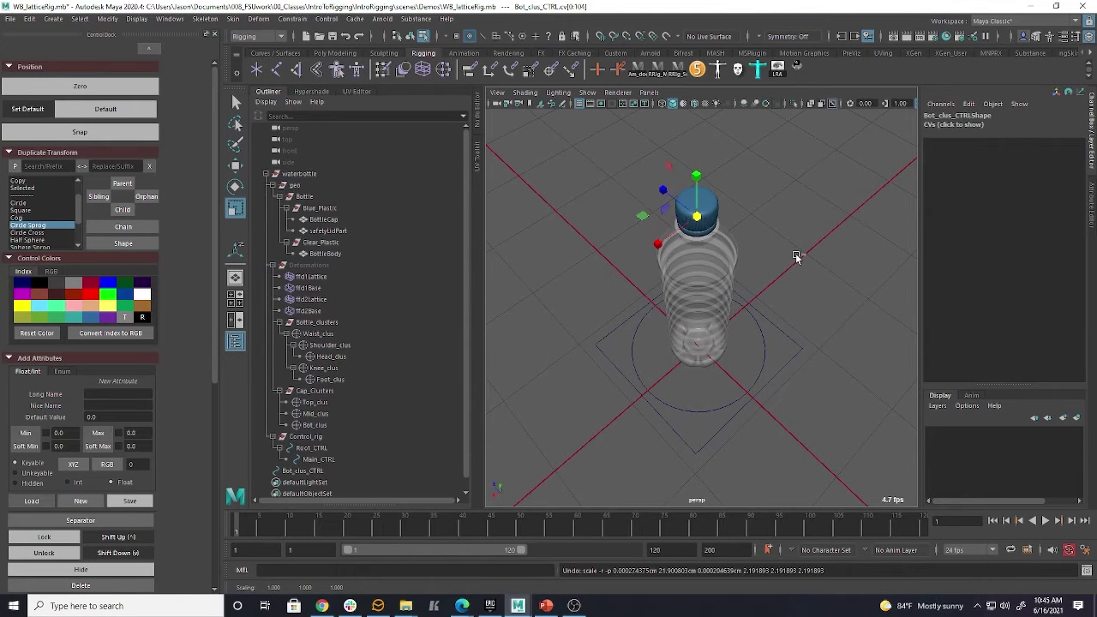
Create an orphan Cog control from Bot_clus, scale it up around the base of the cap, and return to object mode
left_click(19, 217)
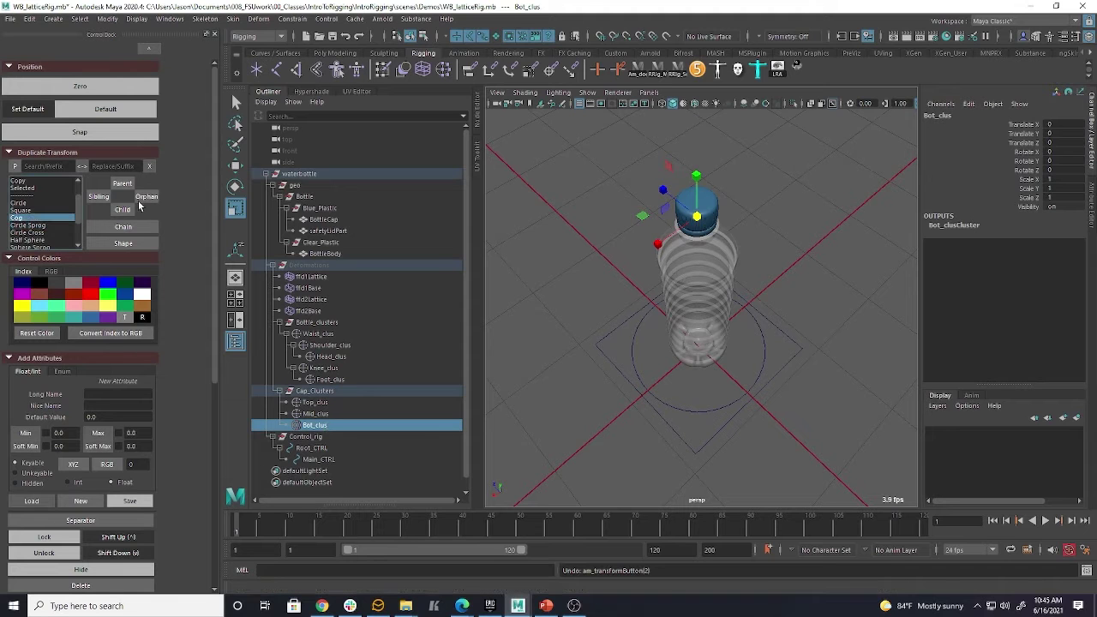
left_click(147, 197)
left_click_drag(696, 216, 724, 221)
left_click_drag(767, 296, 776, 264, "alt")
middle_click_drag(776, 264, 776, 293, "alt")
right_click_drag(776, 293, 814, 288, "alt")
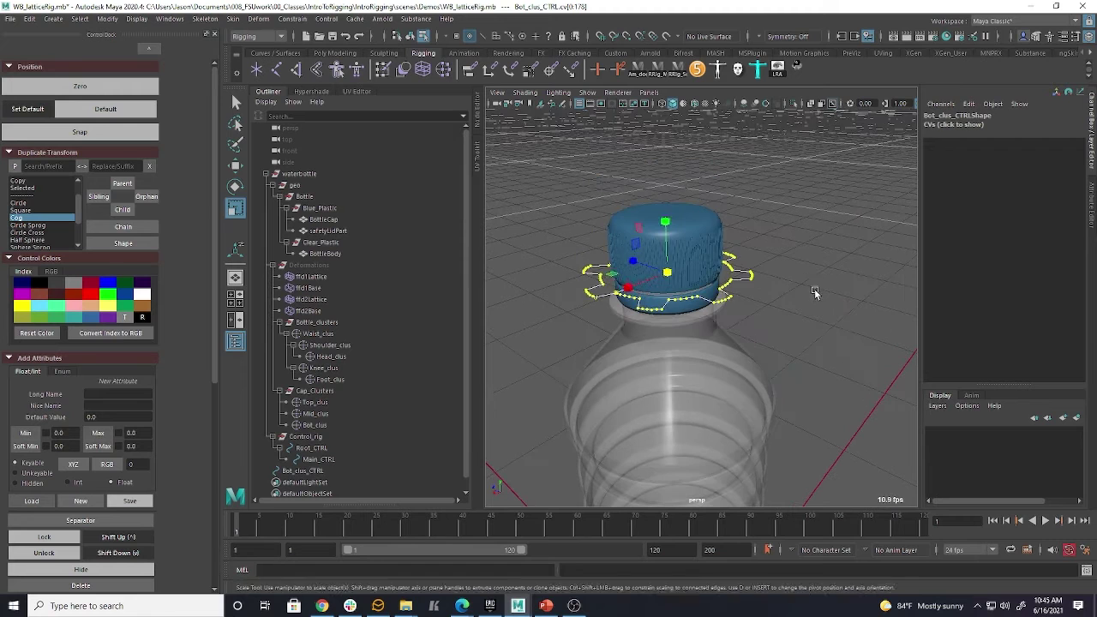
left_click(815, 288)
key("w")
Rename the cog-shaped control to Cap_Main_CTRL
left_click(745, 277)
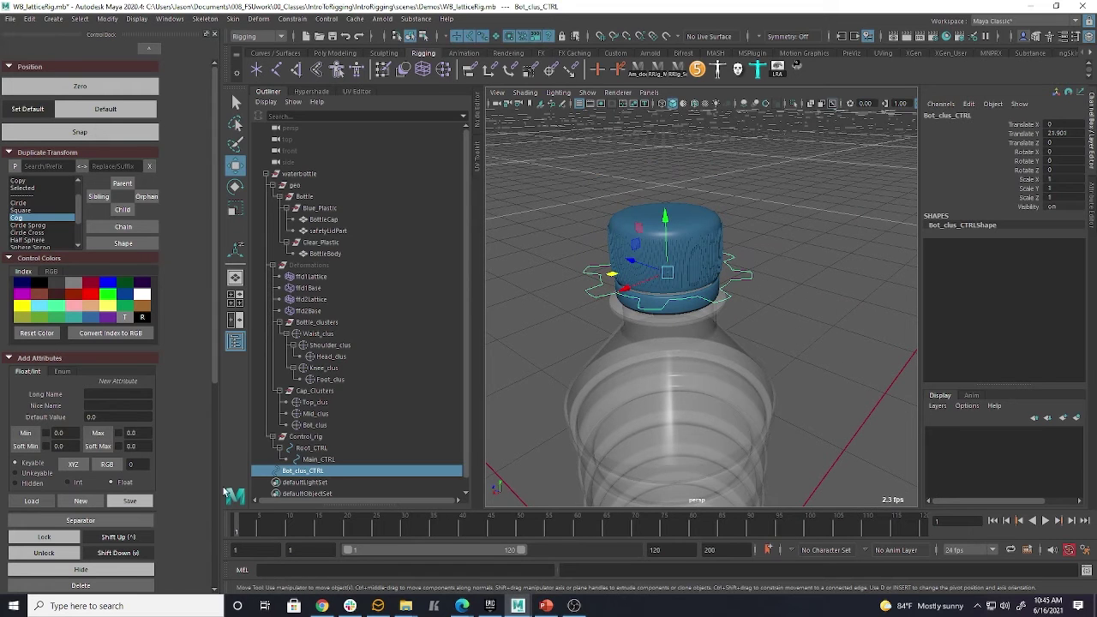
double_click(307, 472)
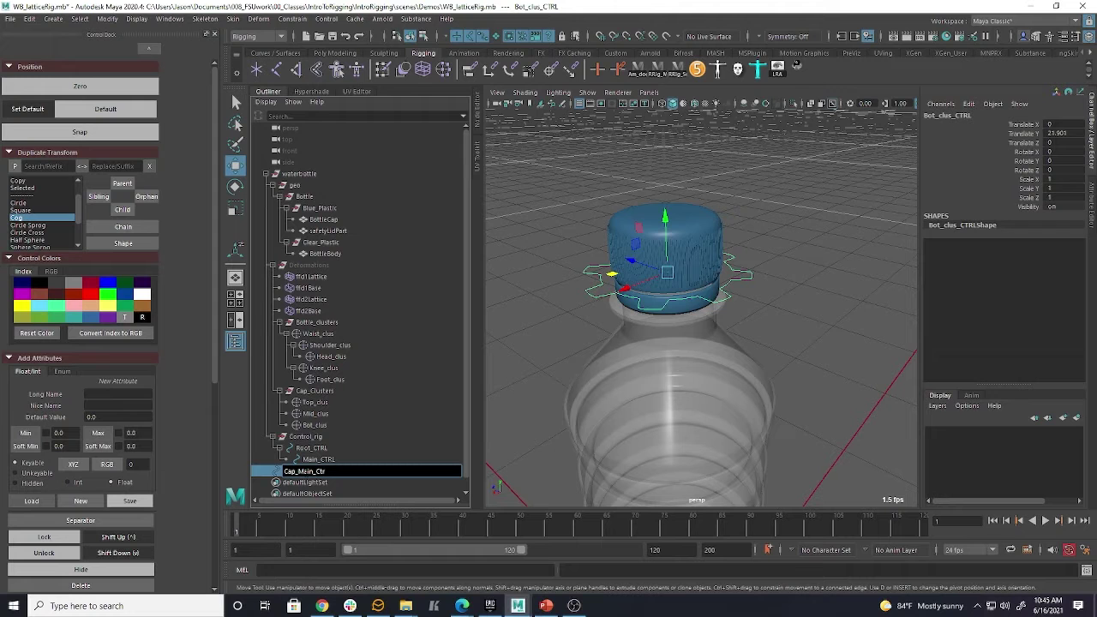
type("L")
key("Return")
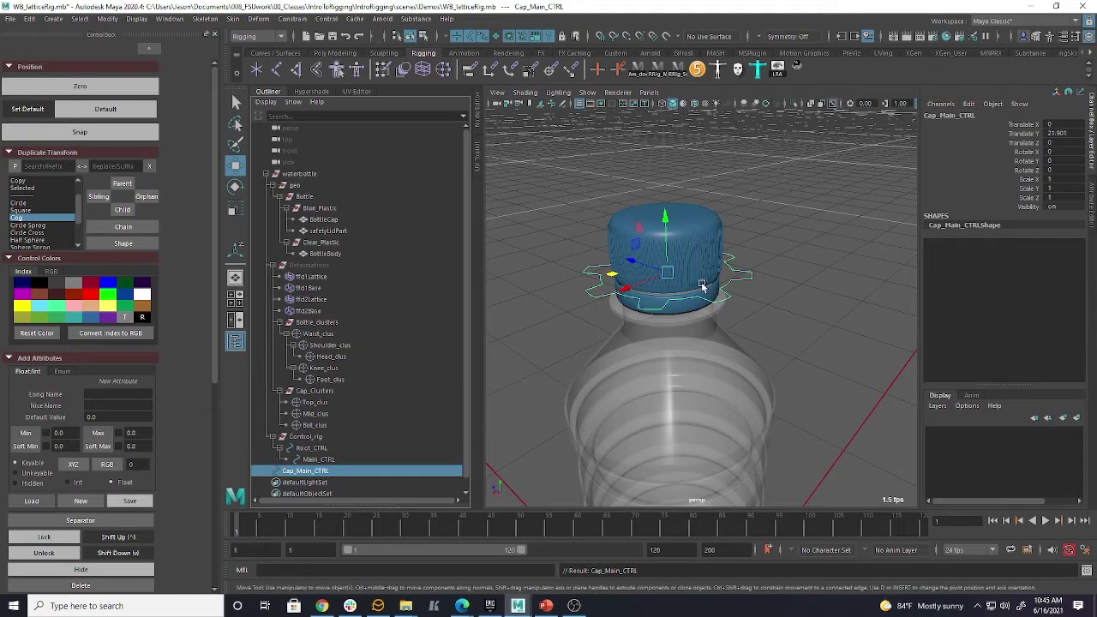
Create an orphan circle control from Bot_clus and scale it up to surround the cap inside the cog shape
scroll(584, 378, "down", 4)
middle_click_drag(584, 378, 586, 347, "alt")
left_click(315, 425)
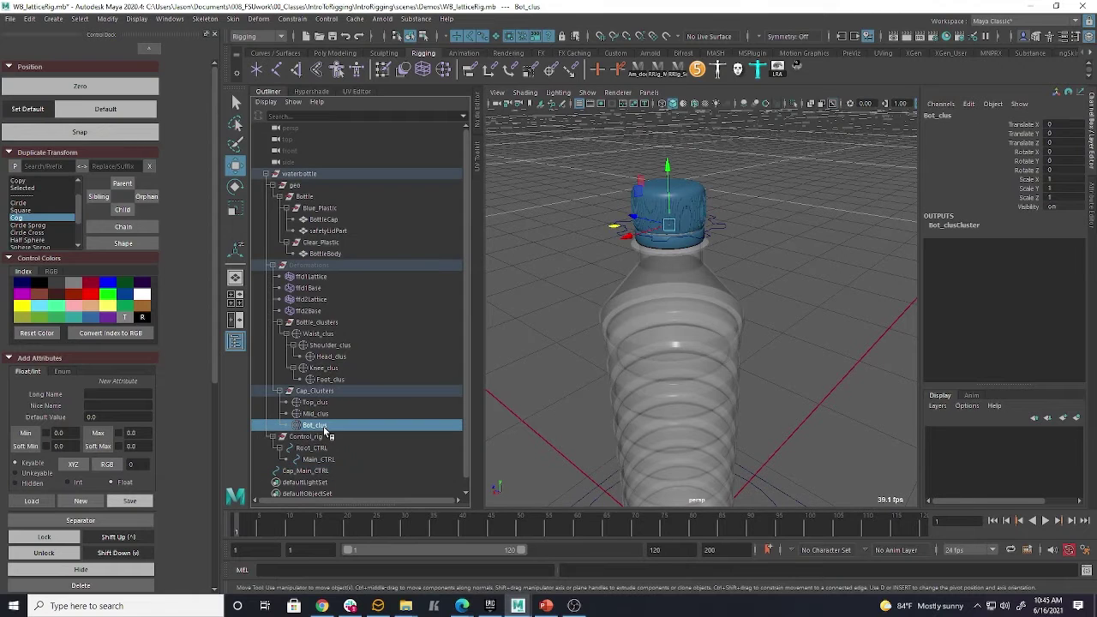
left_click(25, 204)
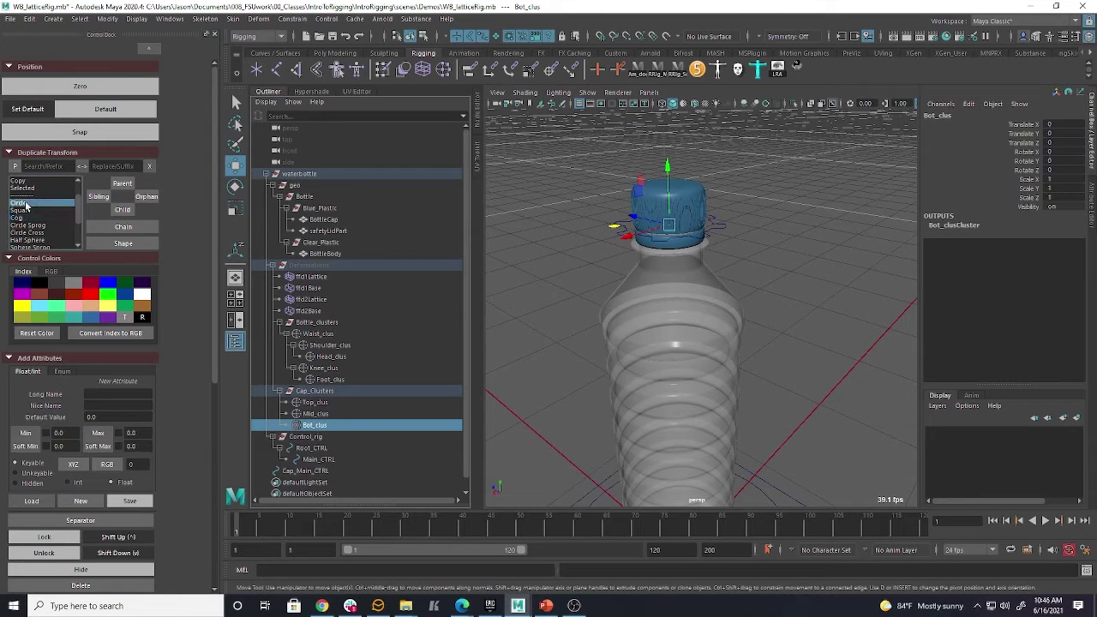
left_click(142, 196)
key("r")
left_click_drag(669, 225, 695, 226)
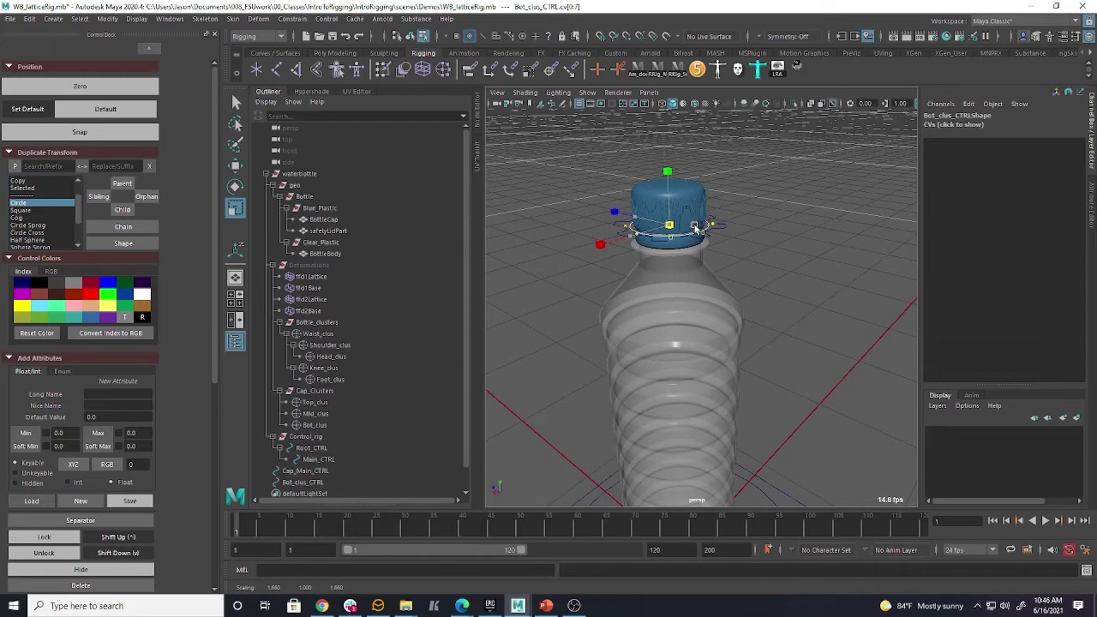
left_click(749, 233)
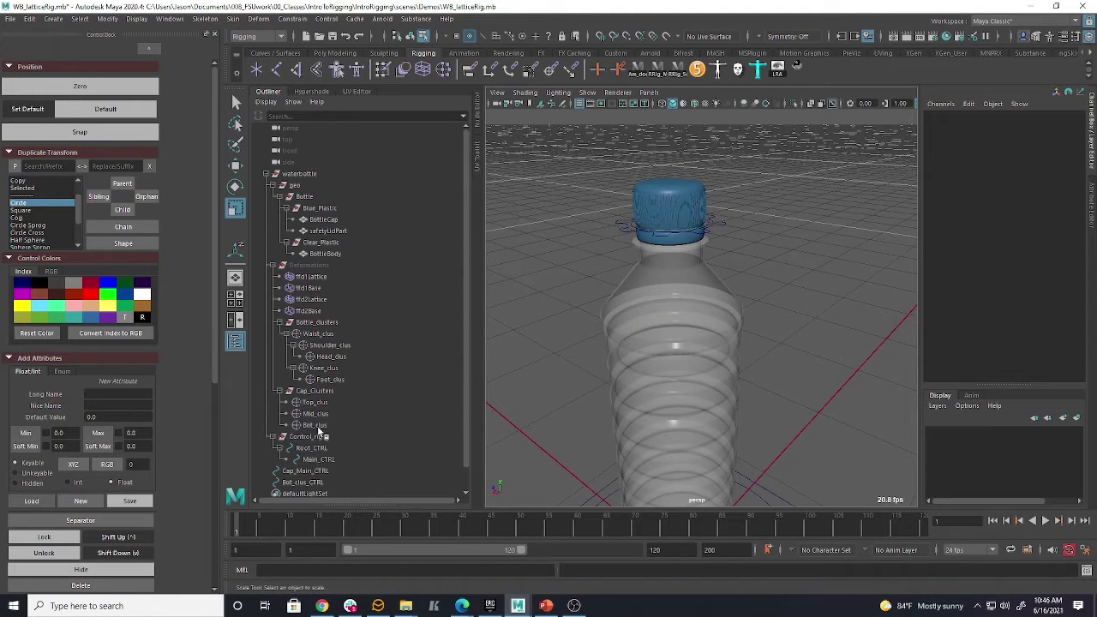
Return to object mode and create orphan circle controls from Top_clus and Mid_clus
left_click(323, 413)
left_click(324, 402, "shift")
left_click(150, 196)
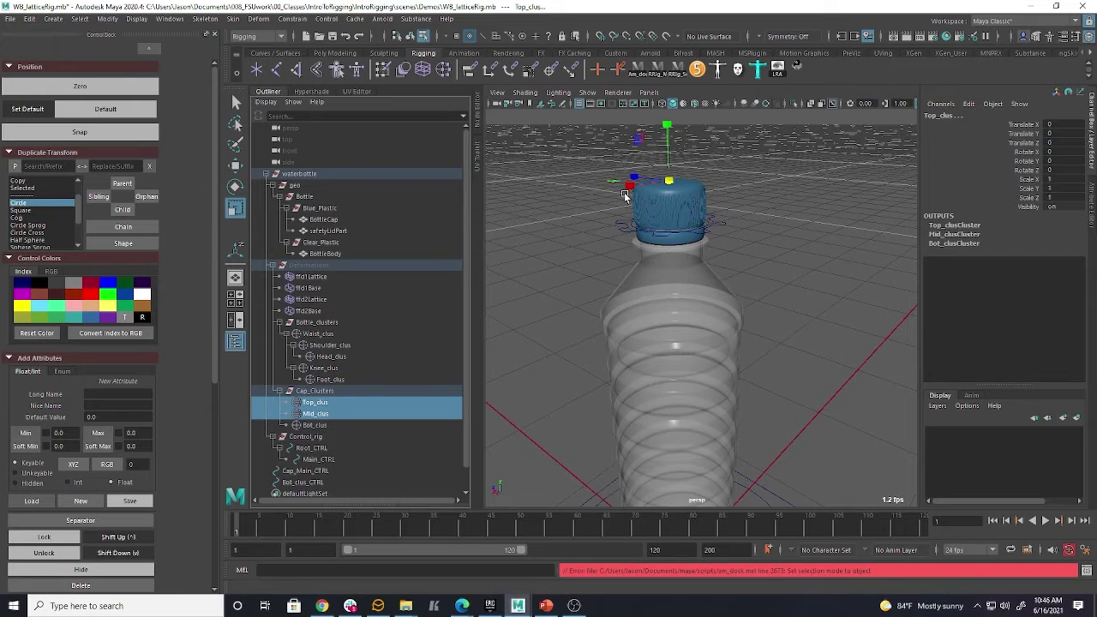
left_click(553, 251)
right_click(553, 252)
right_click_drag(634, 233, 688, 214)
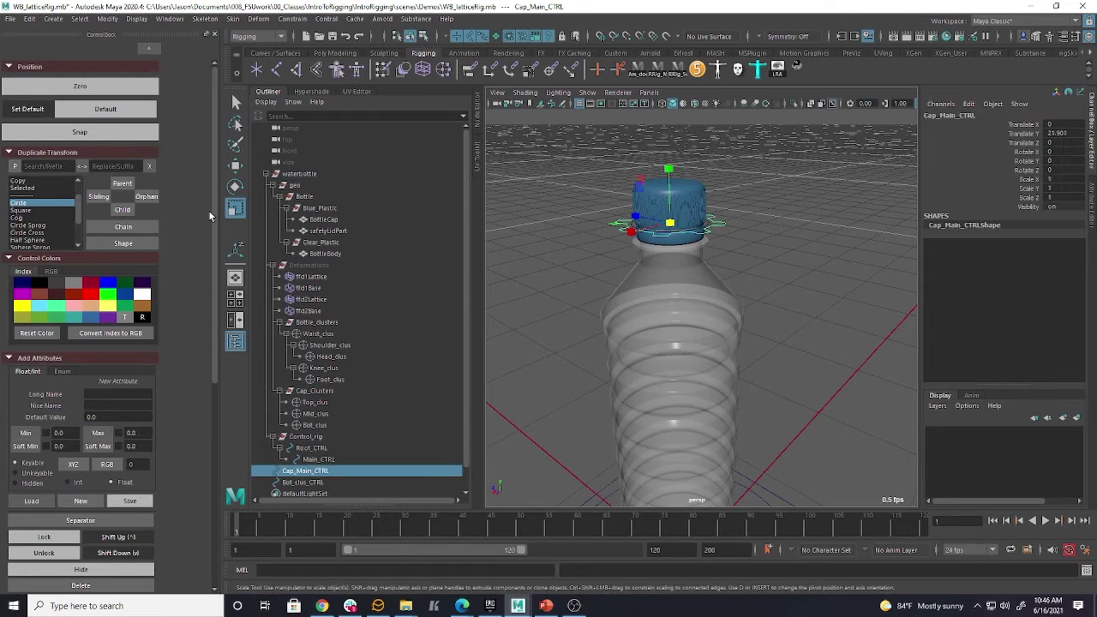
left_click(314, 402)
left_click(315, 413, "shift")
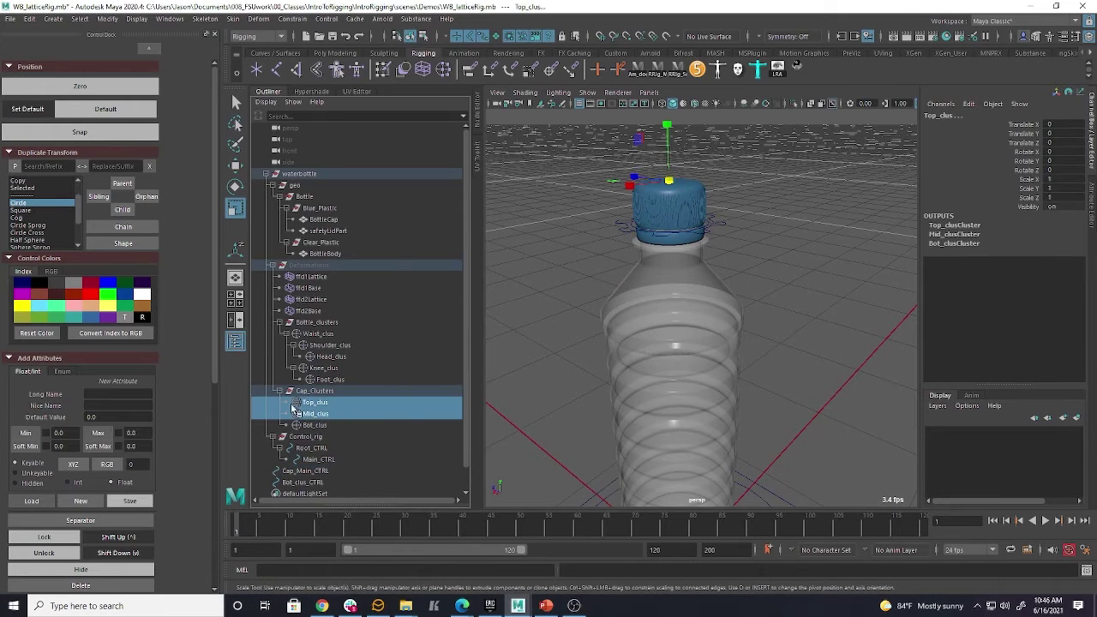
left_click(154, 201)
Try scaling the Top_clus and Mid_clus circle controls in wireframe display and undo it
key("4")
left_click_drag(749, 209, 713, 262, "alt")
left_click_drag(628, 198, 624, 272, "alt")
left_click_drag(659, 235, 822, 255)
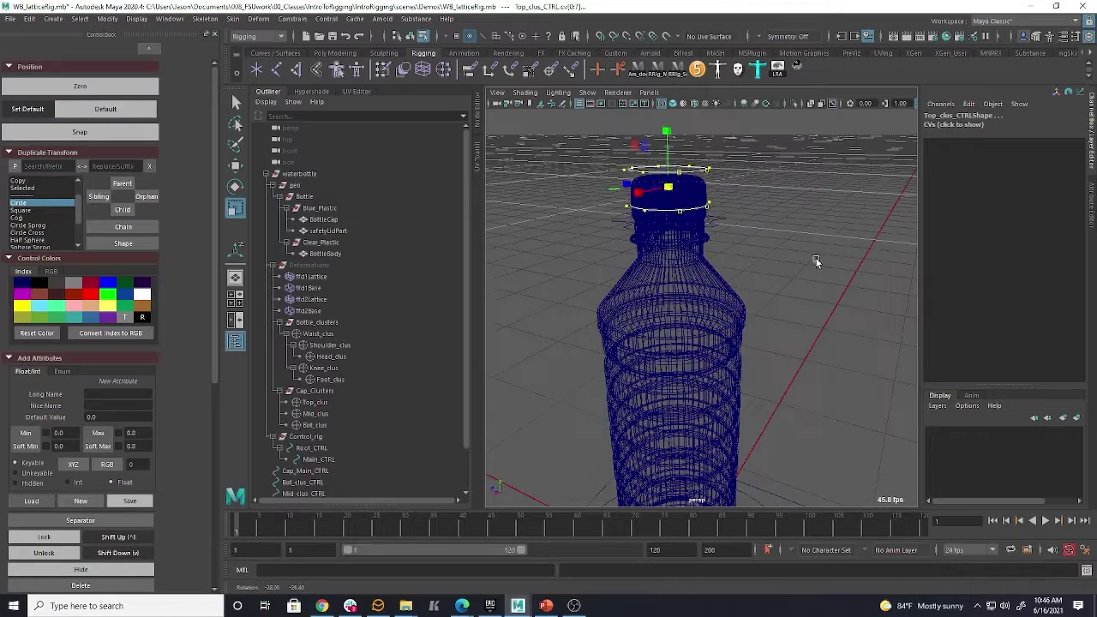
key("ctrl+z")
key("ctrl+z")
Open the Scale Tool settings and scale the Top_clus and Mid_clus circle controls outward around the cap
double_click(236, 208)
left_click(774, 185)
left_click(793, 217)
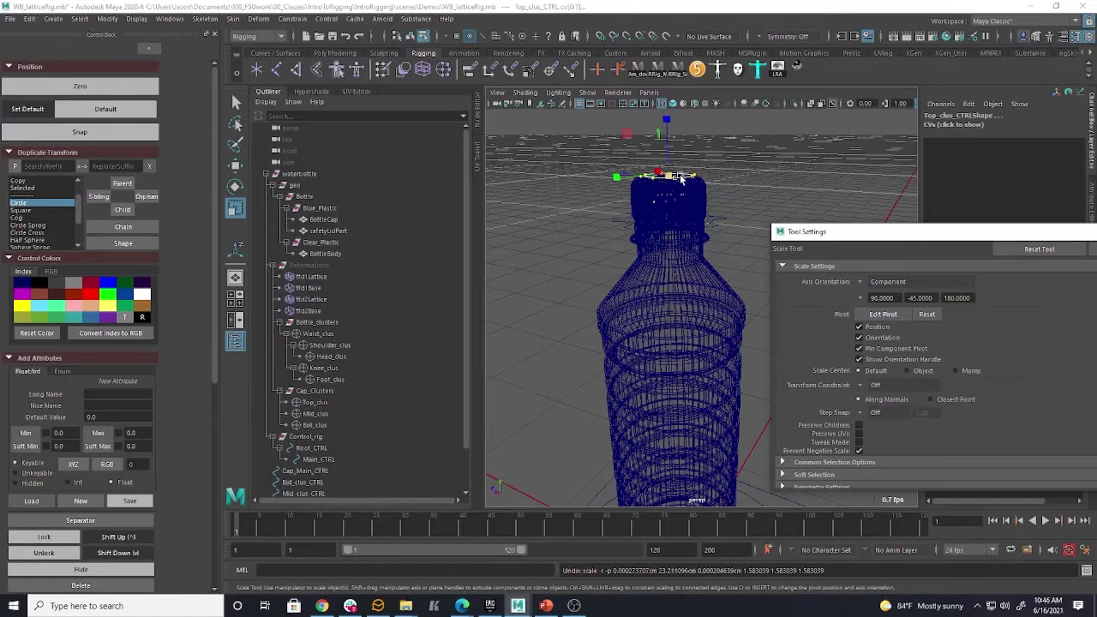
left_click_drag(822, 211, 847, 231)
left_click_drag(699, 178, 702, 177)
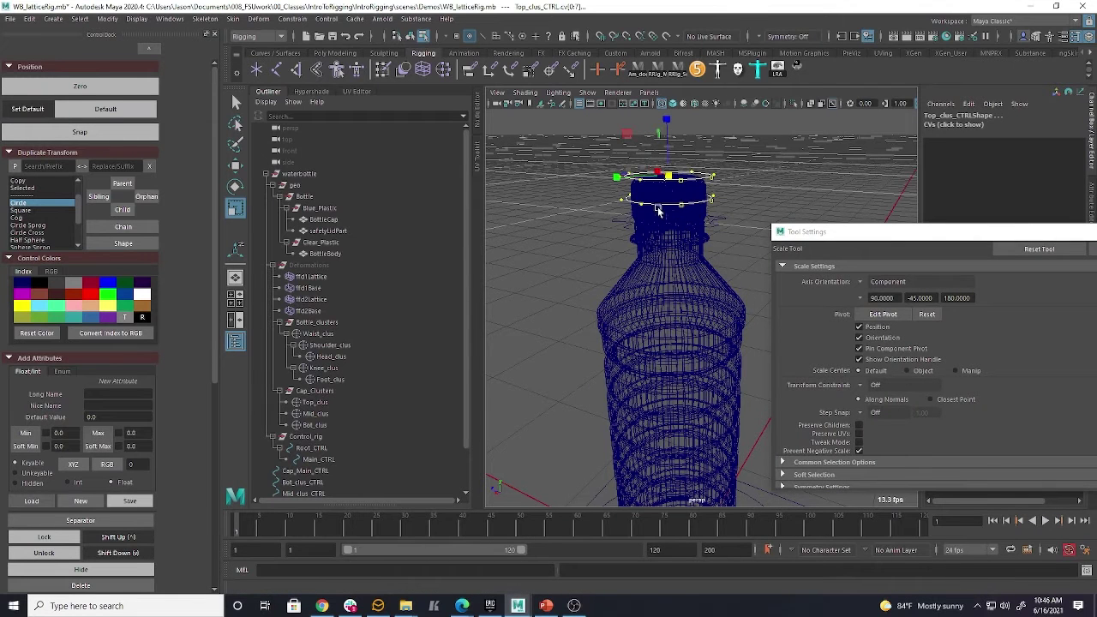
left_click(861, 281)
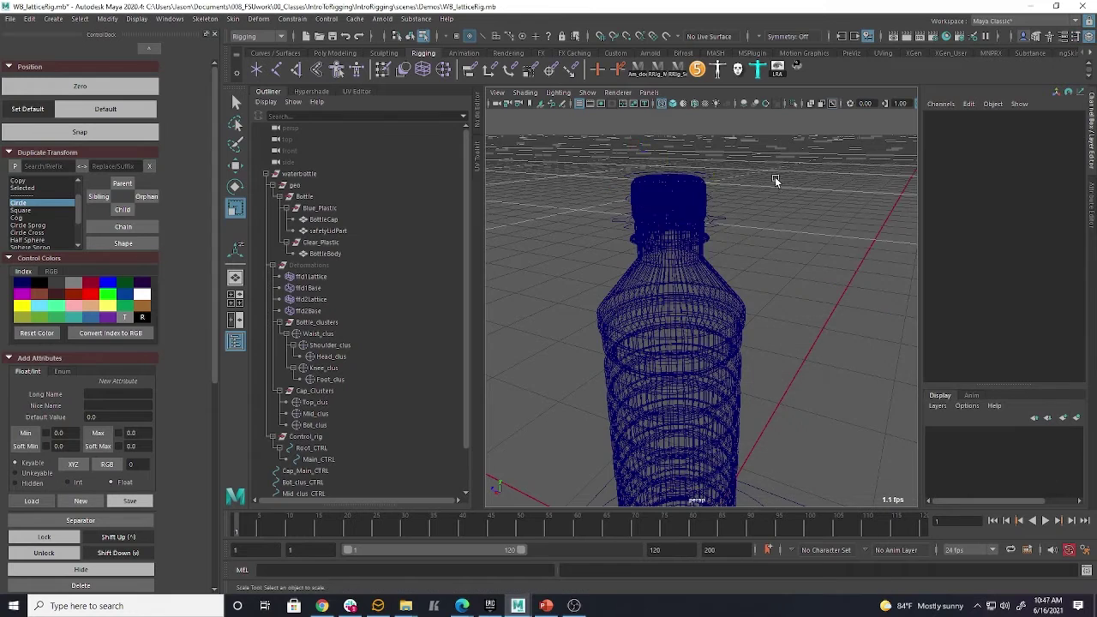
Return to object mode and switch the viewport back to shaded display
left_click_drag(775, 180, 763, 202, "alt")
right_click_drag(708, 180, 738, 161)
left_click(787, 188)
key("5")
Color the cog-shaped Cap_Main_CTRL yellow
scroll(789, 180, "up", 4)
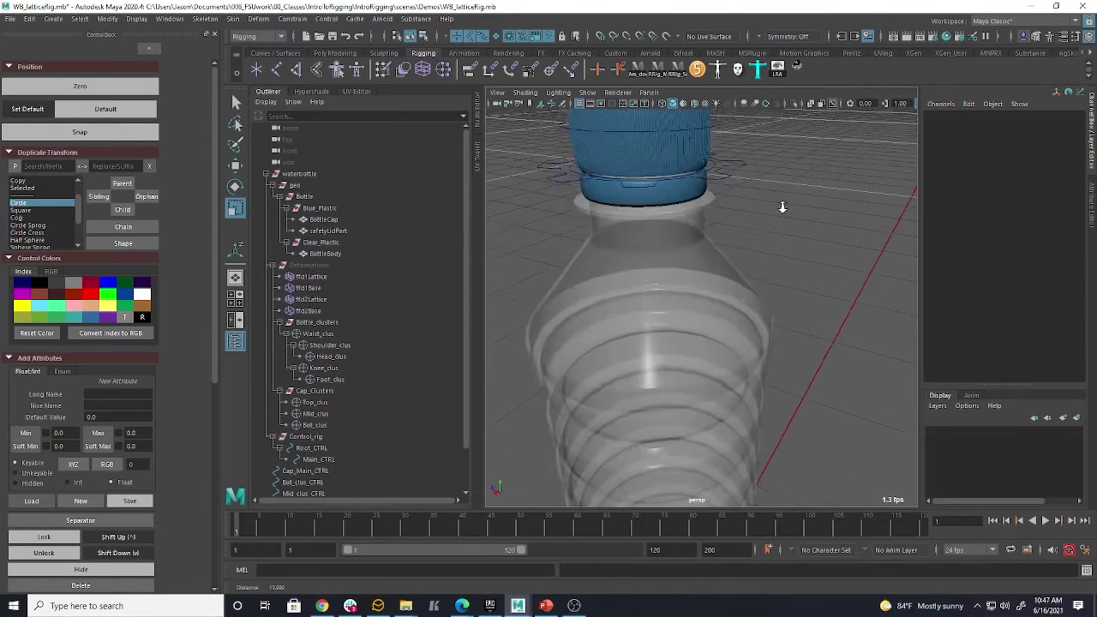
middle_click_drag(781, 203, 786, 232, "alt")
left_click(597, 234)
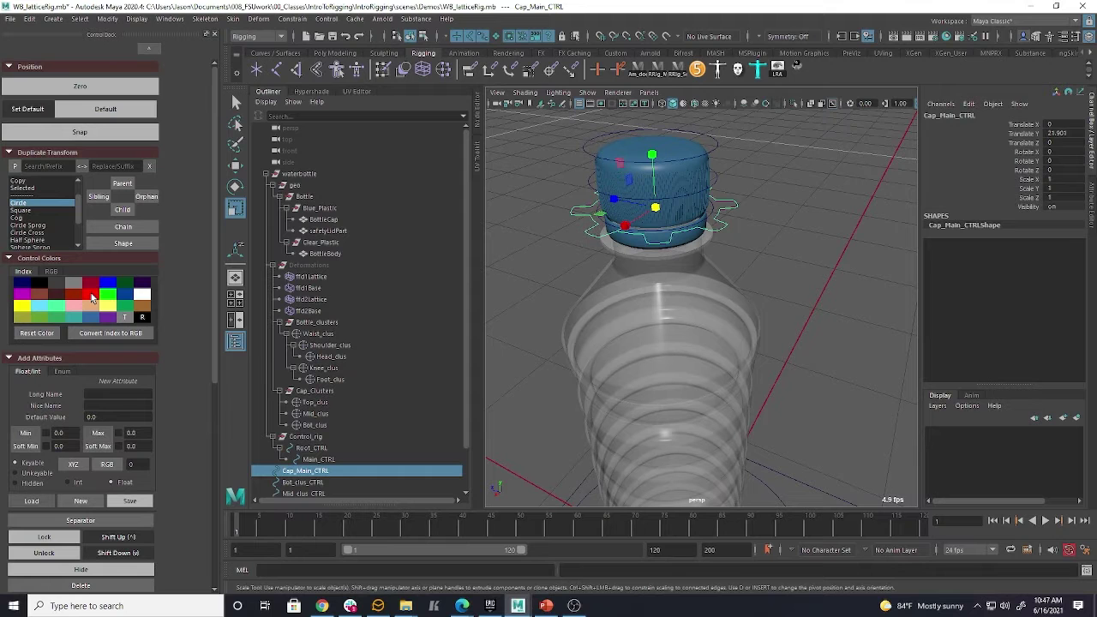
left_click(555, 175)
Color the three circle controls around the cap red
left_click(603, 219)
left_click(589, 182, "shift")
left_click(584, 151, "shift")
left_click(93, 299)
left_click(536, 260)
Parent Bot_clus_CTRL, Mid_clus_CTRL and Top_clus_CTRL under Cap_Main_CTRL
scroll(641, 238, "down", 3)
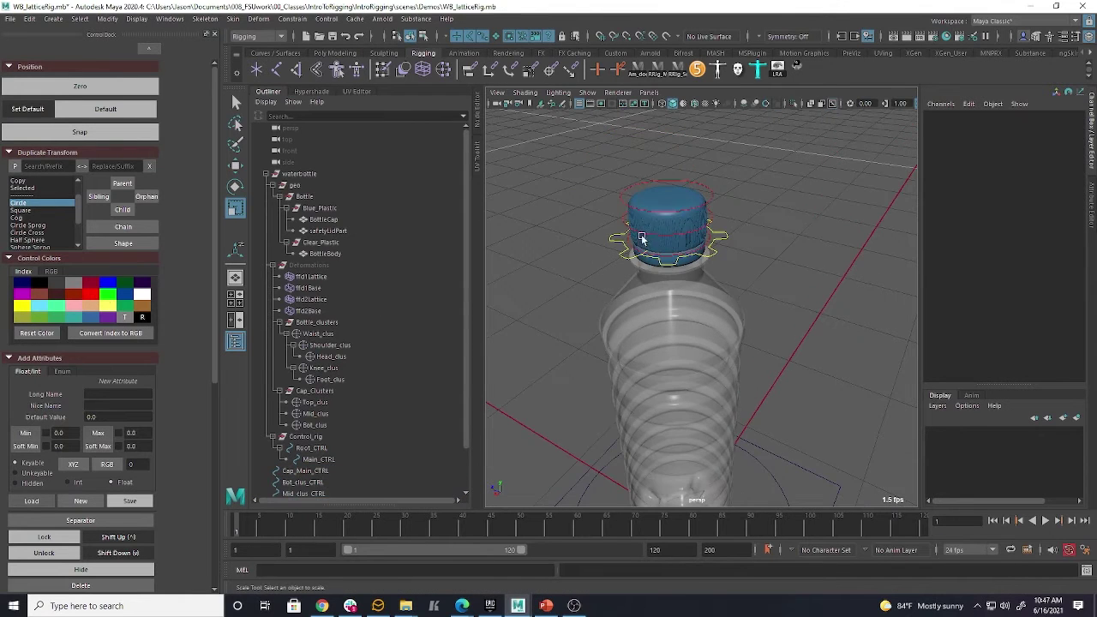
scroll(371, 468, "down", 3)
left_click_drag(317, 435, 312, 458)
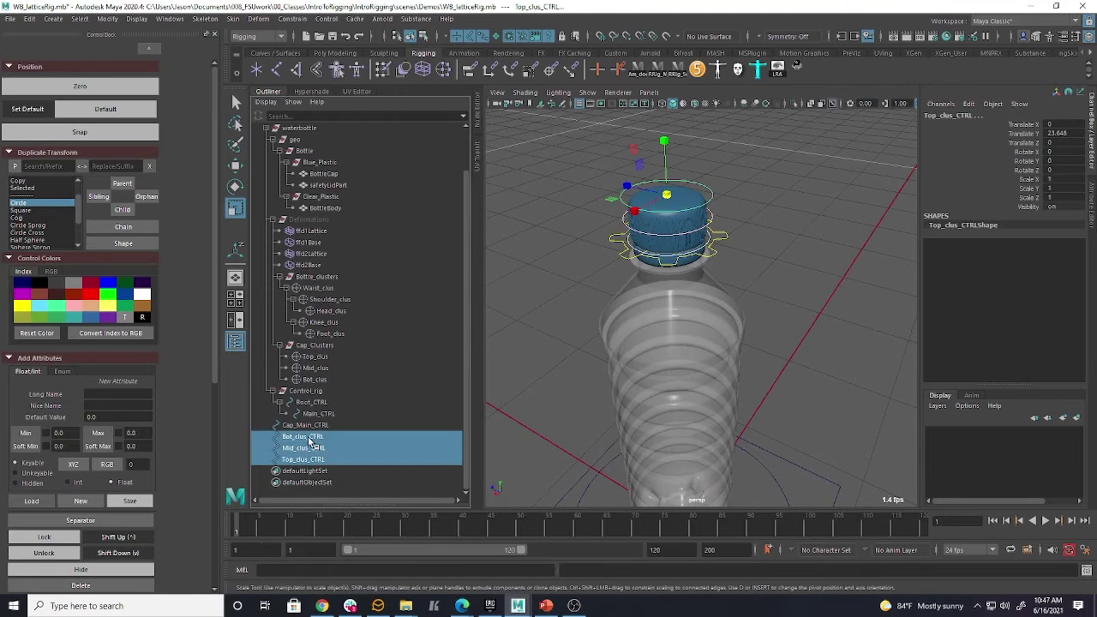
middle_click_drag(307, 437, 310, 425)
left_click(270, 459)
left_click(308, 425)
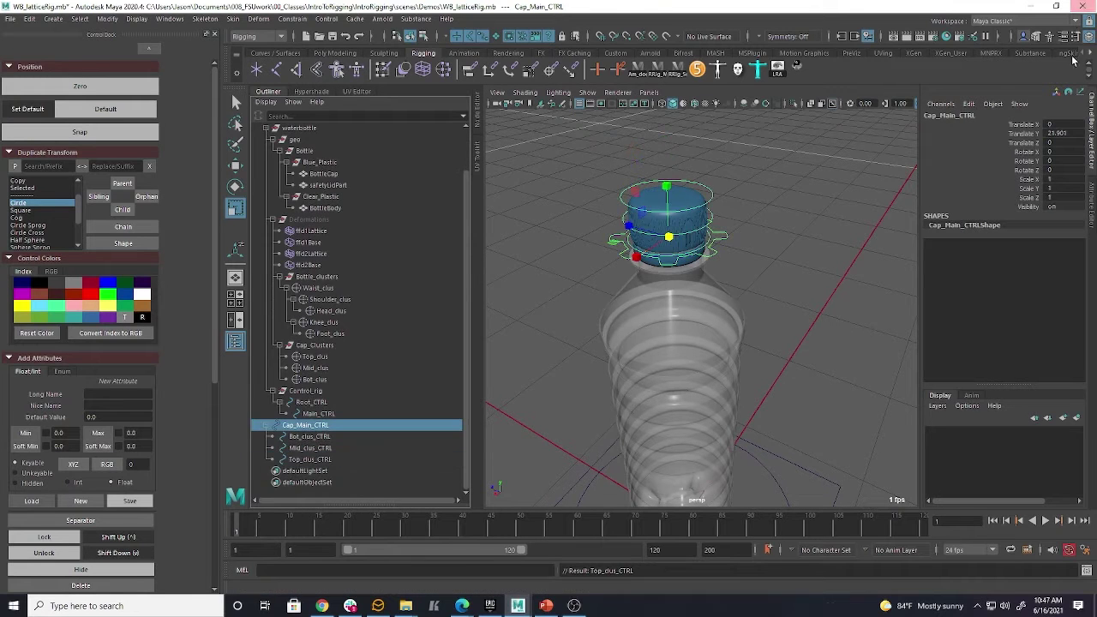
Unparent the bottom, middle and top circle controls from Cap_Main_CTRL
left_click(330, 448)
left_click(319, 460)
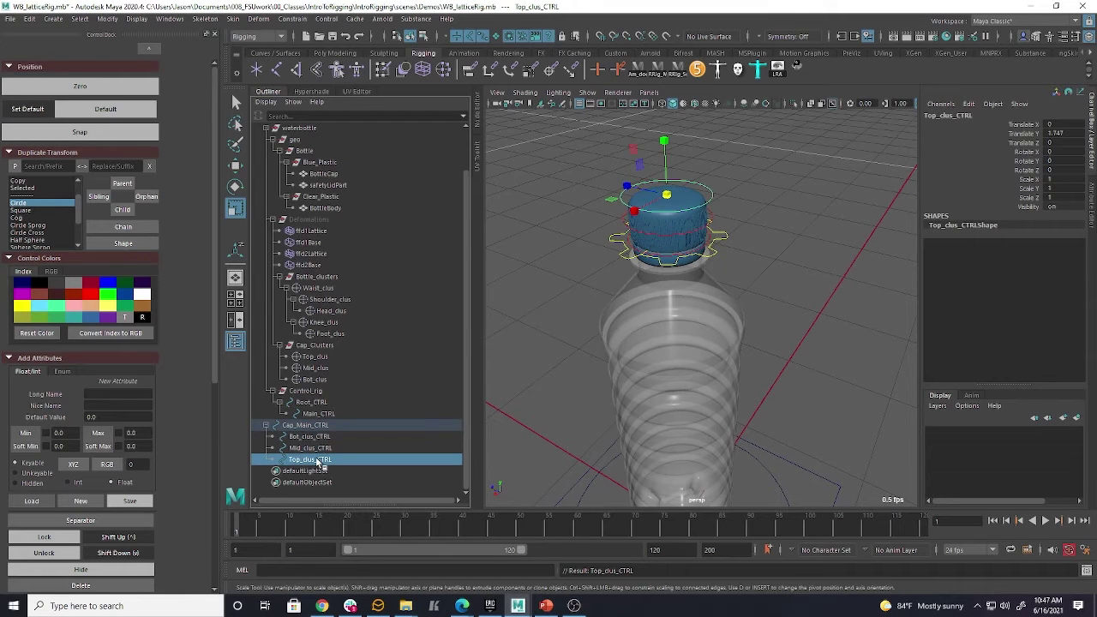
left_click(317, 428)
left_click(322, 459, "shift")
key("ctrl+z")
key("ctrl+z")
left_click(314, 438, "shift")
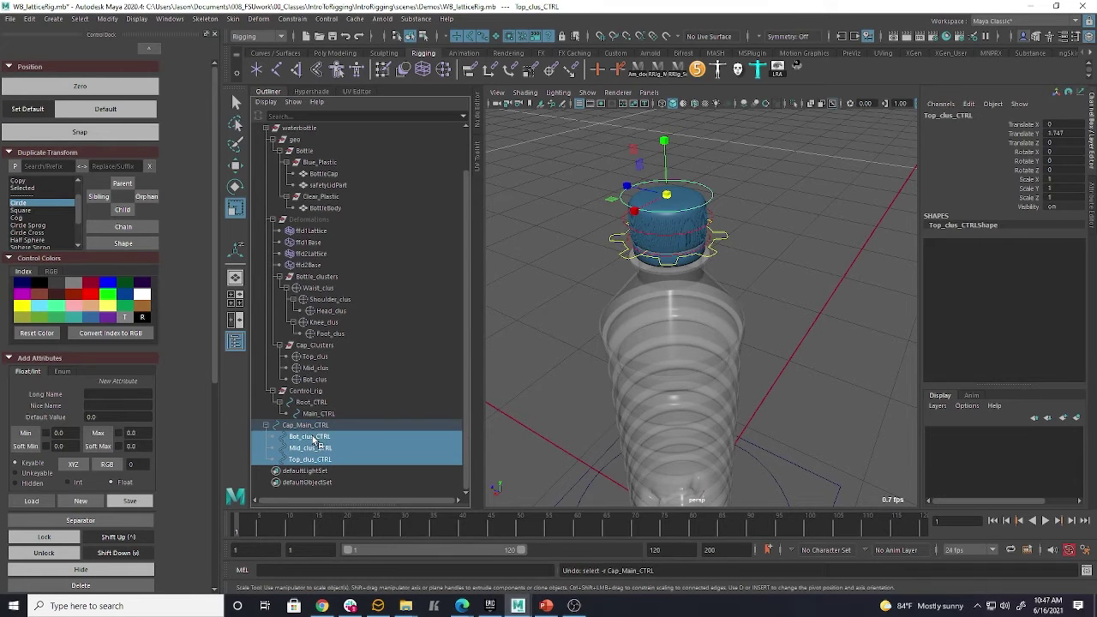
key("shift+p")
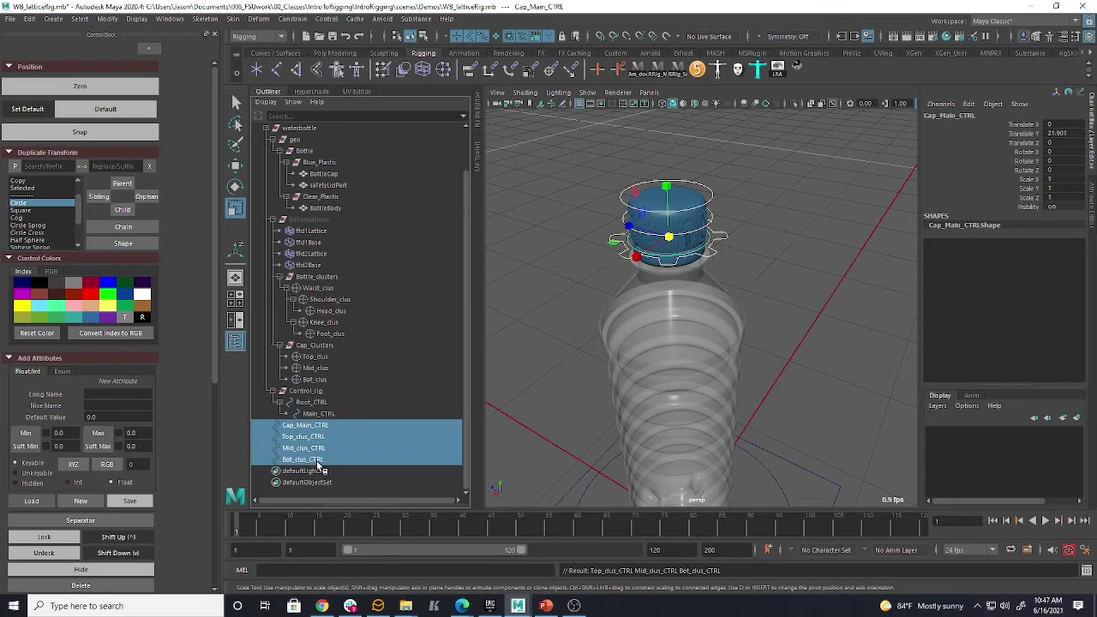
Freeze the transformations of the four cap controls and parent the bottom, middle and top cluster controls under Cap_Main_CTRL
left_click(99, 20)
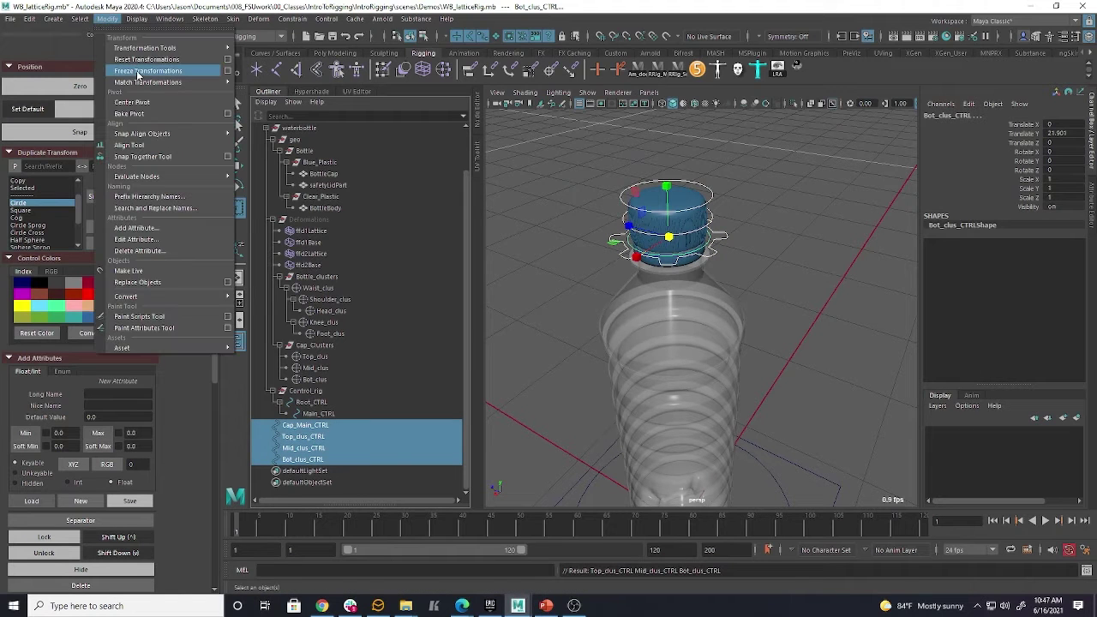
left_click(154, 71)
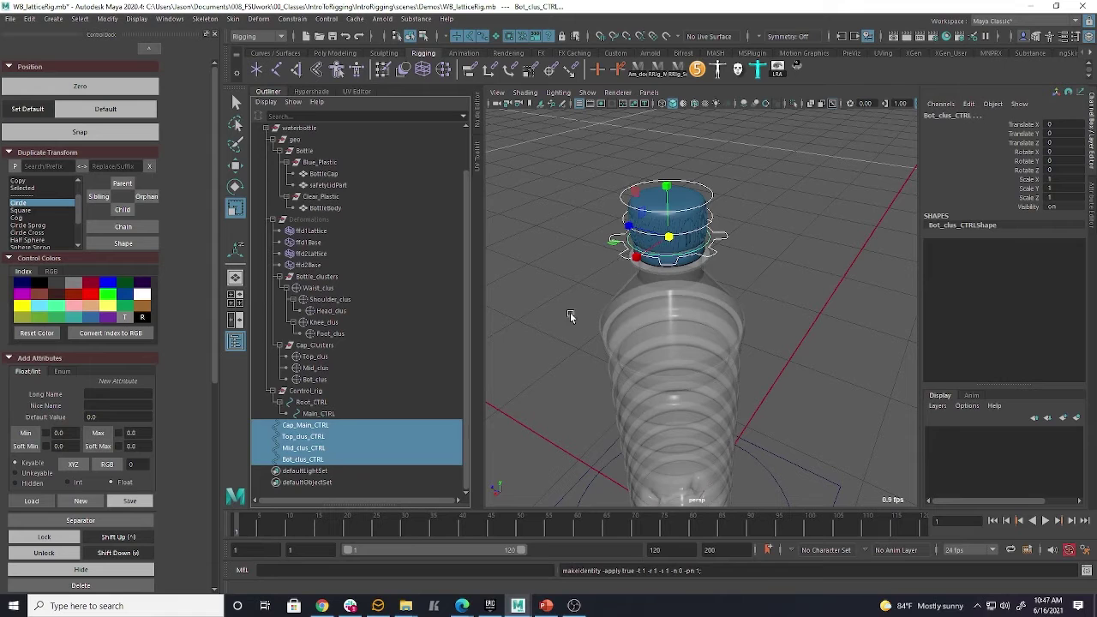
left_click(314, 427)
left_click(315, 438)
left_click(315, 450)
left_click(315, 460)
left_click(314, 439, "shift")
middle_click_drag(314, 438, 308, 425)
Parent-constrain Bot_clus to Bot_clus_CTRL with Maintain offset on and translate and rotate applied on all axes
left_click(312, 436)
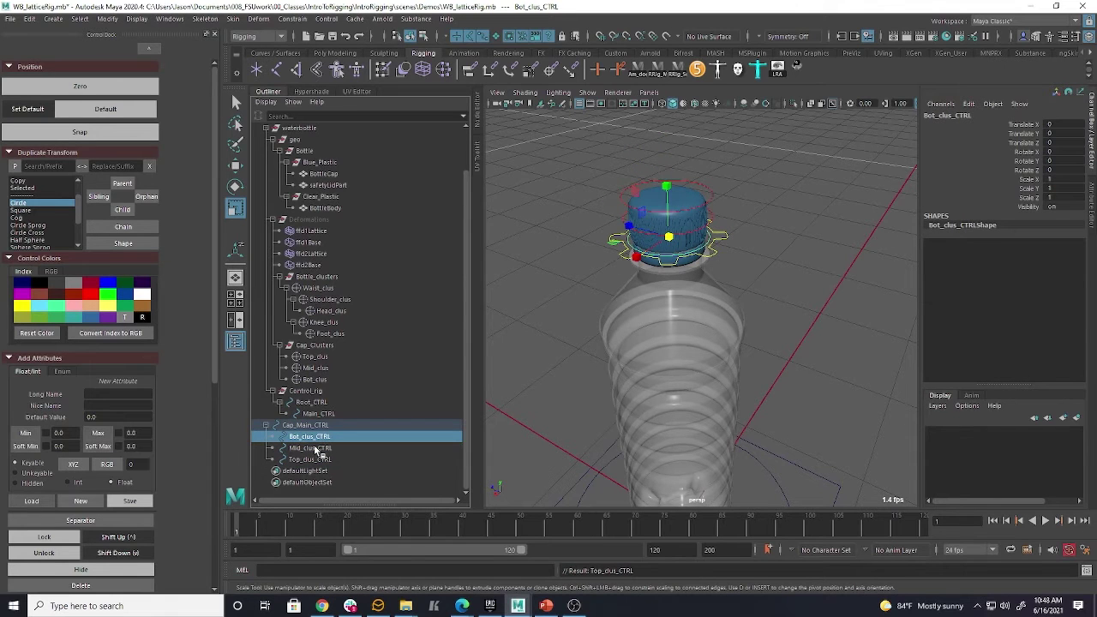
left_click(316, 379, "ctrl")
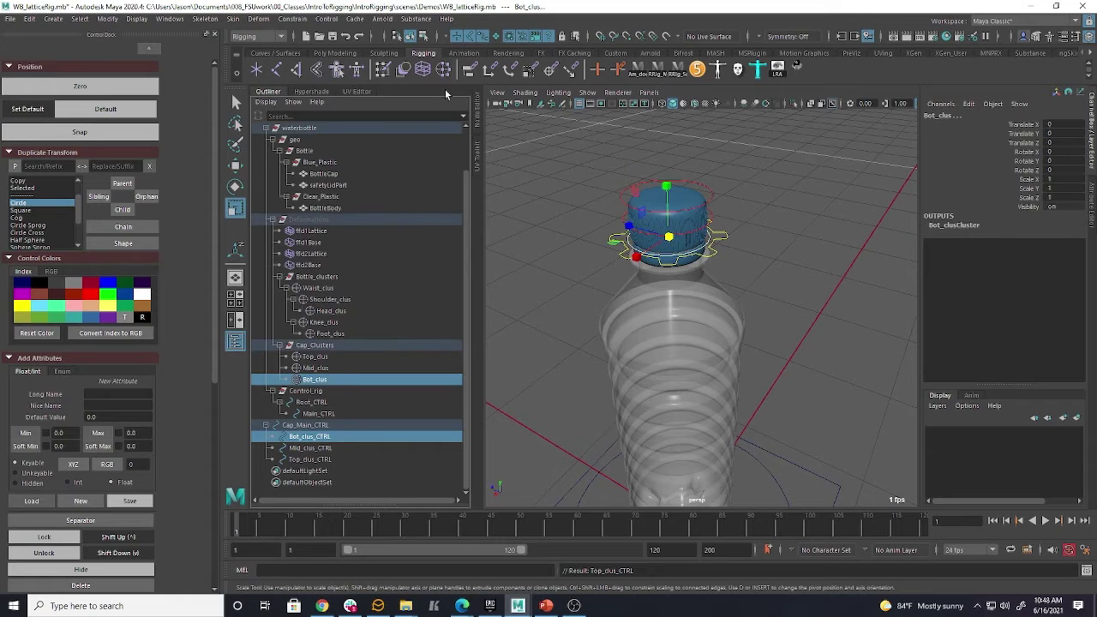
left_click(292, 19)
left_click(403, 49)
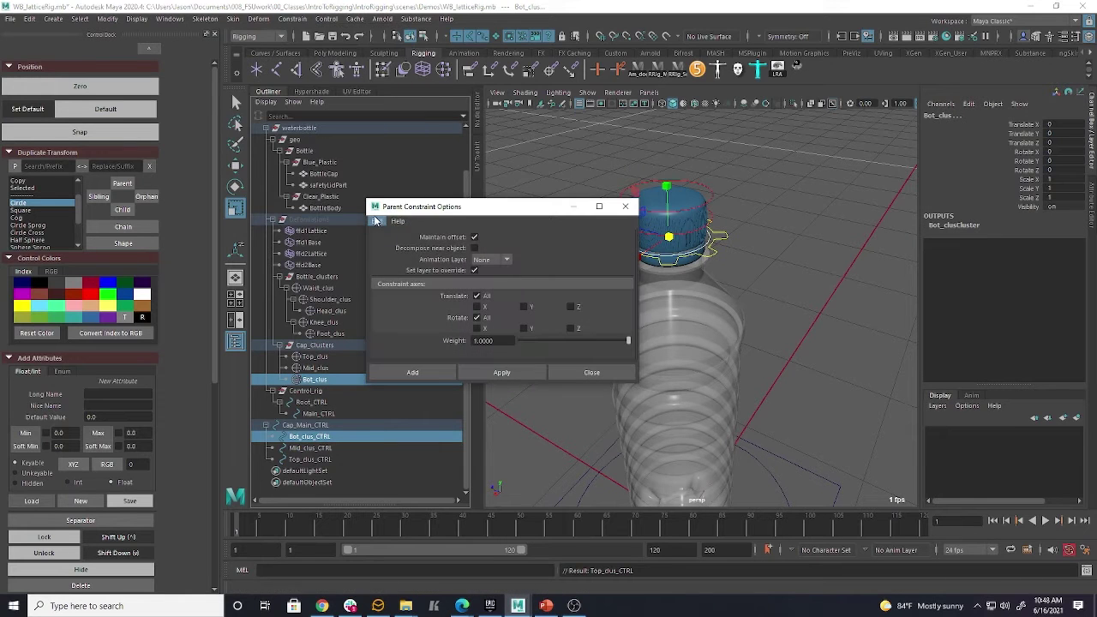
left_click(506, 371)
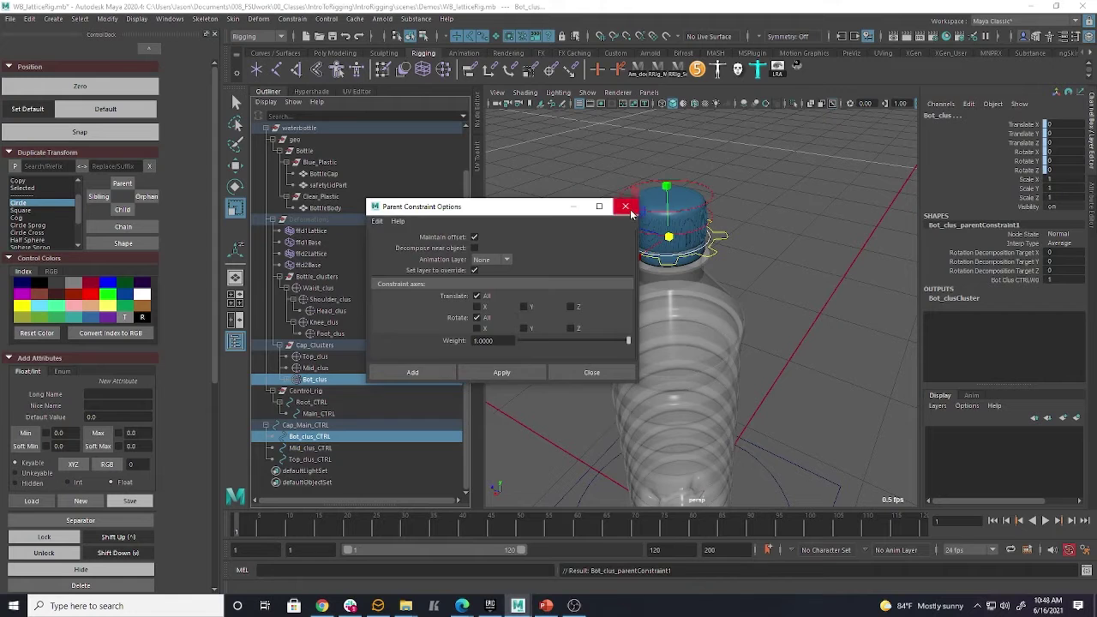
left_click(629, 209)
Test the bottom cap constraint by moving Bot_clus_CTRL, and undo the move
left_click(315, 459)
left_click(320, 437)
left_click(770, 253)
key("w")
left_click(707, 241)
key("Down")
left_click_drag(665, 238, 718, 214)
key("ctrl+z")
Parent-constrain the Mid_clus cluster to Mid_clus_CTRL
left_click(332, 448)
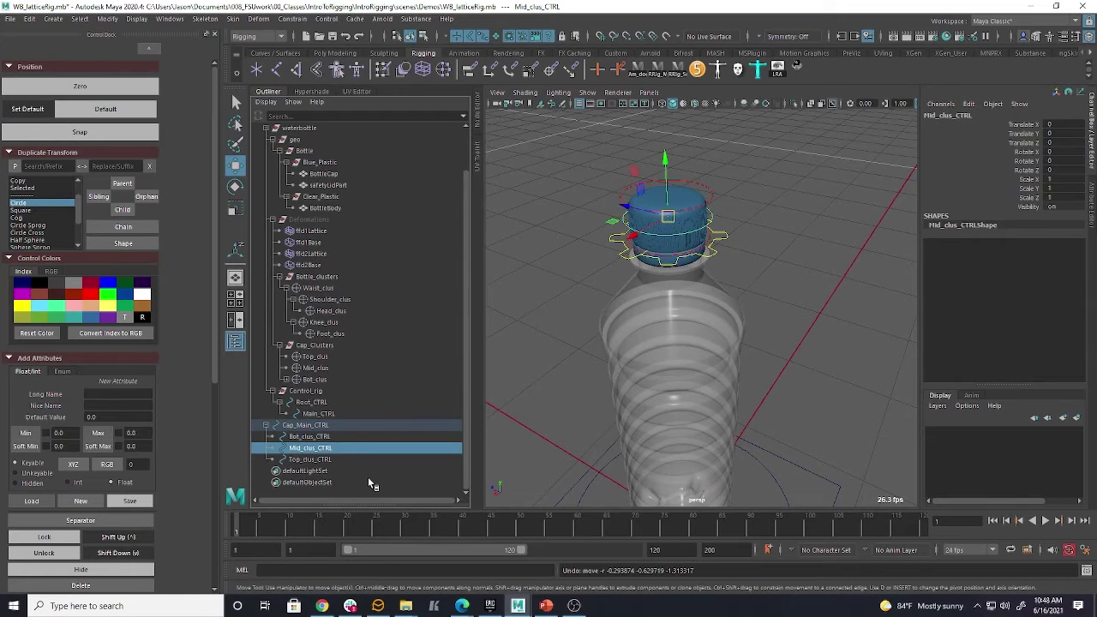
left_click(327, 369, "ctrl")
left_click(293, 19)
left_click(300, 47)
Parent-constrain the Top_clus cluster to Top_clus_CTRL
left_click(317, 460)
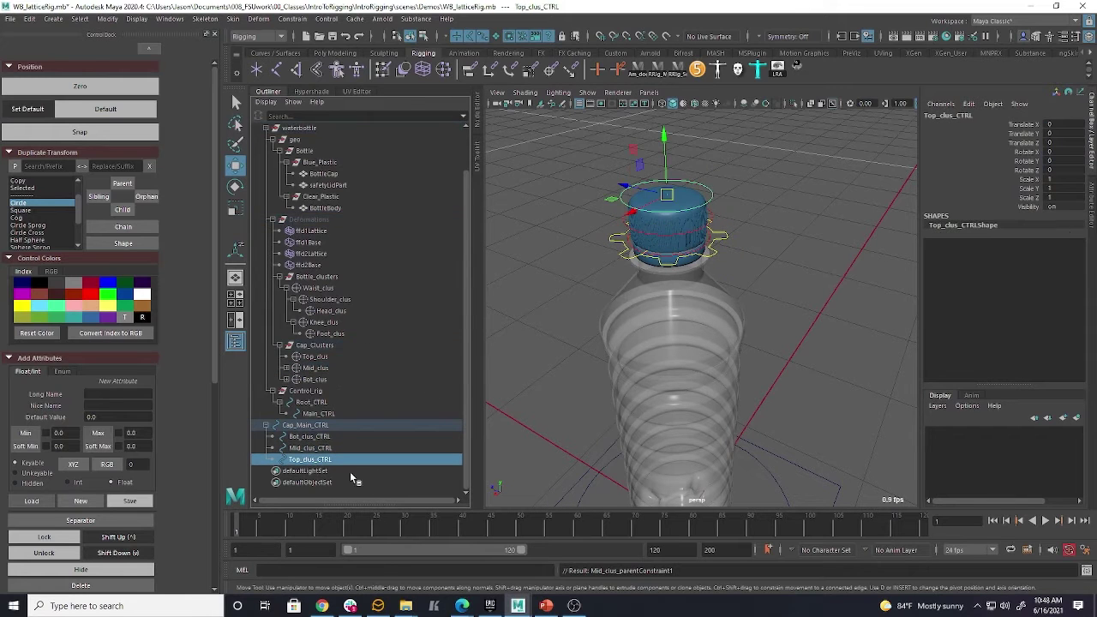
left_click(315, 356, "ctrl")
left_click(293, 18)
left_click(313, 36)
Check the constraints under the cap clusters in the Outliner and collapse the Cap_Clusters group
left_click(286, 380)
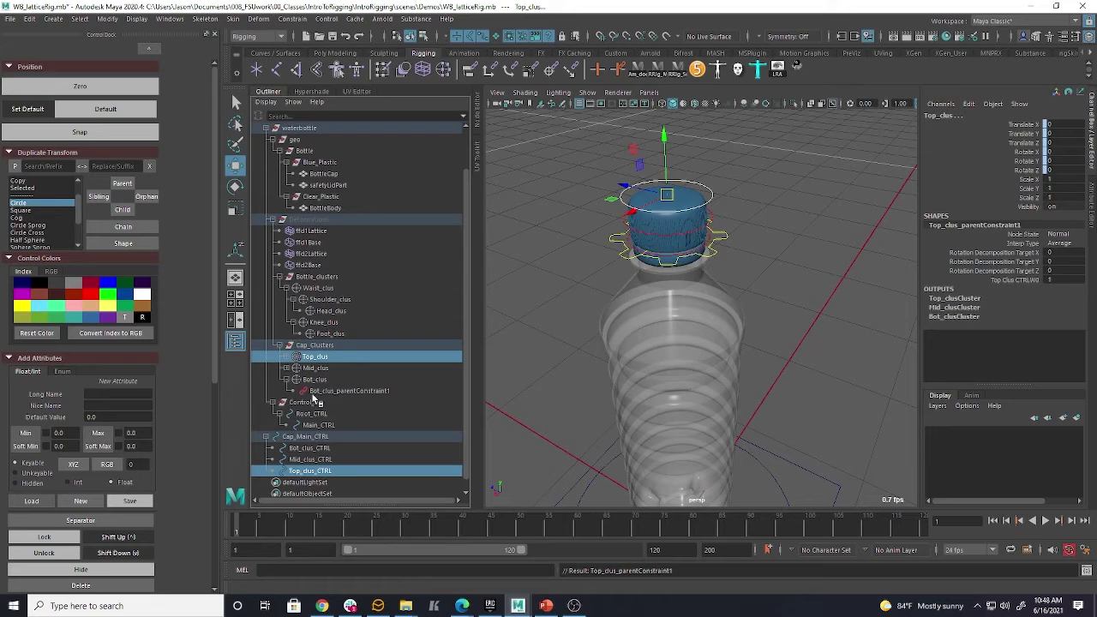
left_click(286, 367)
left_click(285, 356)
left_click(277, 346)
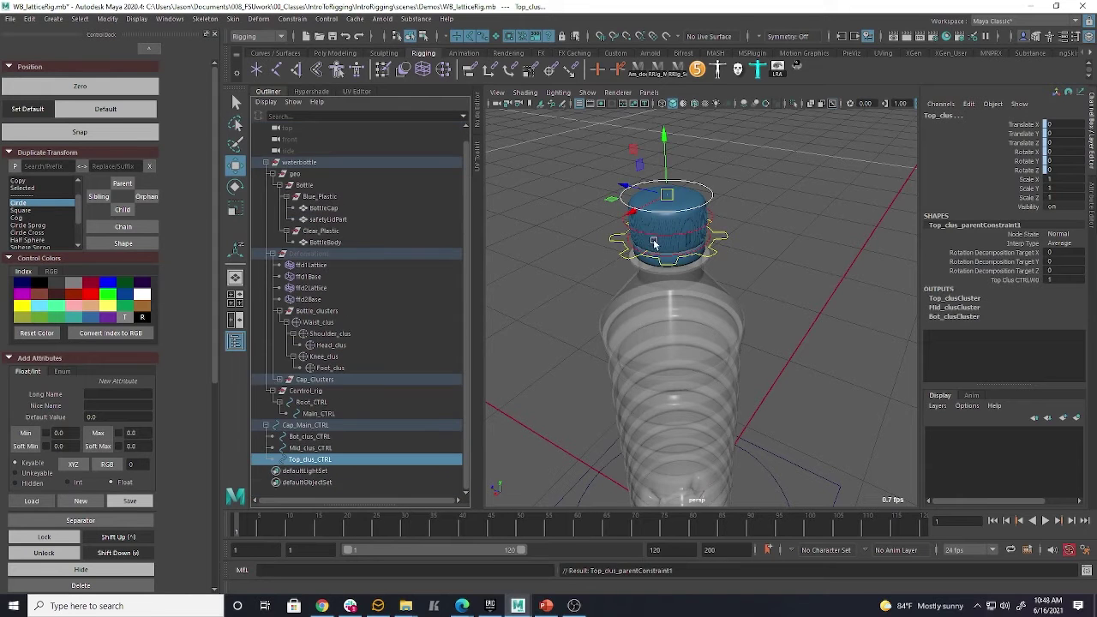
Test the cap rig by moving Cap_Main_CTRL, and undo the move
left_click(716, 256)
left_click_drag(668, 236, 601, 222)
left_click(627, 213)
key("ctrl+z")
key("ctrl+z")
key("ctrl+z")
left_click(586, 276)
Parent Cap_Main_CTRL under Main_CTRL in the Control_rig group and collapse its children
left_click_drag(781, 300, 778, 206, "alt")
left_click(308, 426)
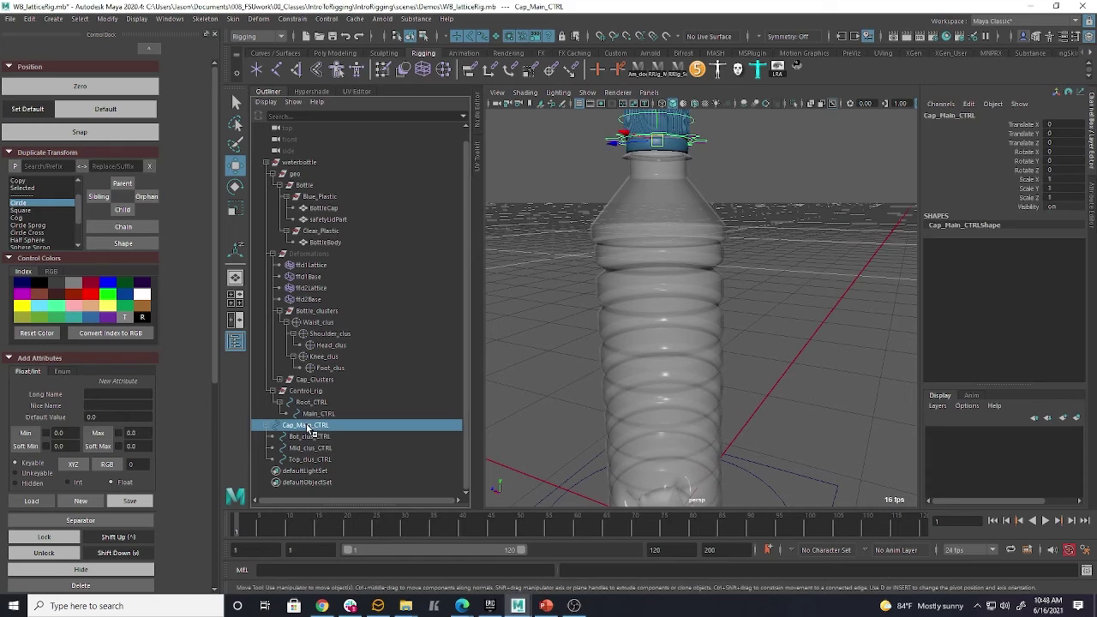
left_click(266, 425)
middle_click_drag(293, 435, 368, 427)
left_click(287, 426, "shift")
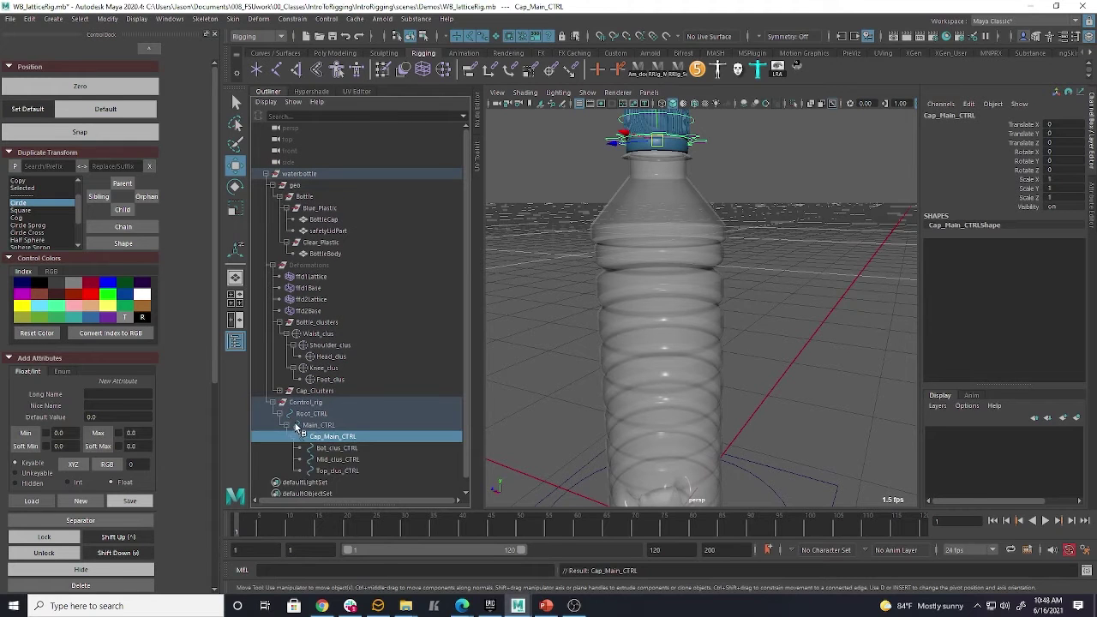
left_click(294, 436)
Create unparented (Orphan) circle controls for the waist, shoulder, head, knee and foot clusters of the bottle
left_click(591, 338)
middle_click_drag(592, 338, 605, 269, "alt")
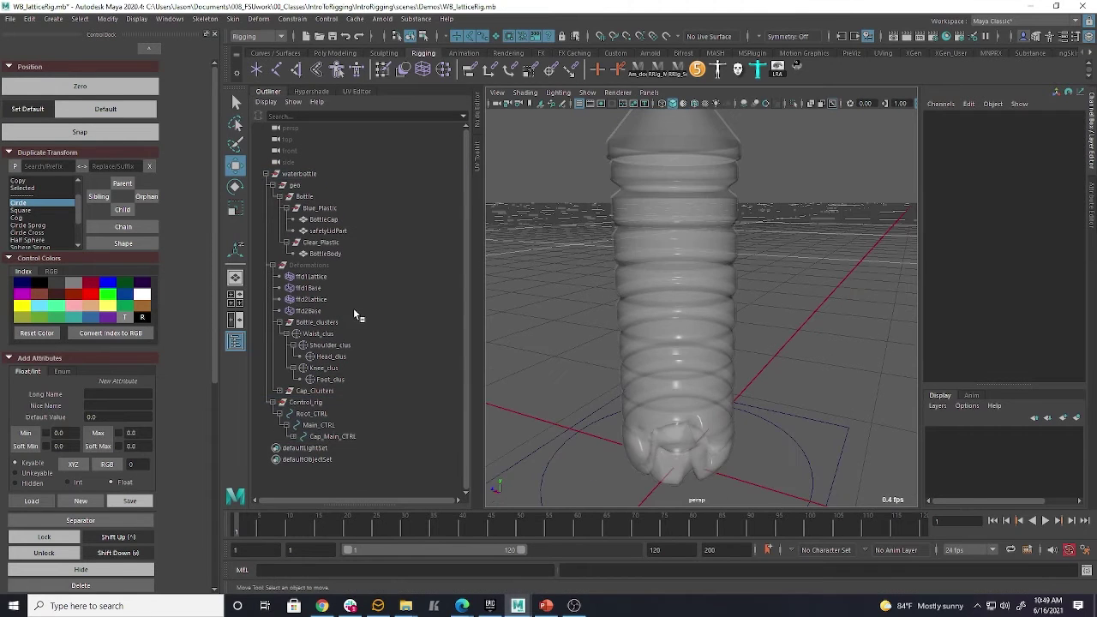
left_click_drag(337, 341, 341, 385)
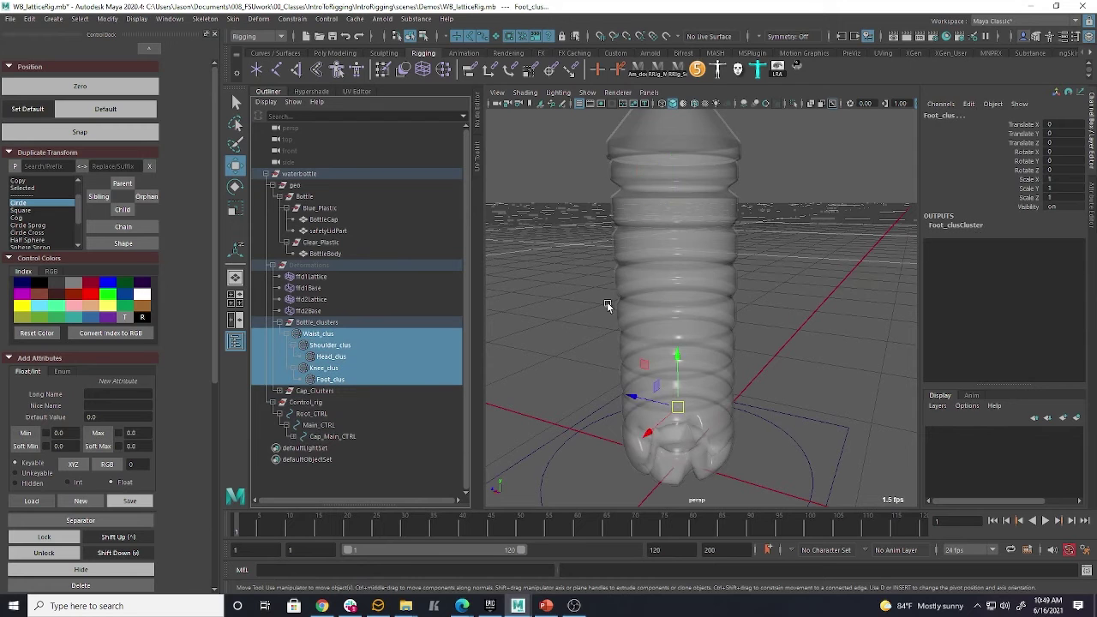
left_click(146, 198)
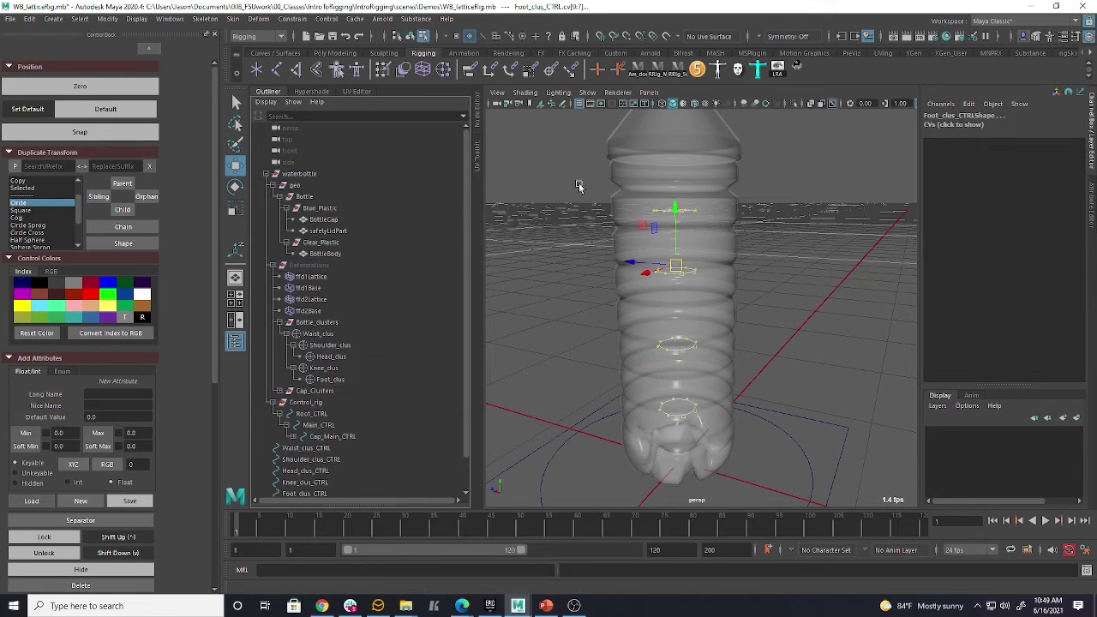
Scale up the control vertices of the five new circle controls until they surround the bottle body
double_click(240, 211)
left_click(759, 281)
left_click(789, 312)
left_click_drag(953, 233, 1062, 205)
left_click_drag(677, 265, 744, 261)
key("ctrl+z")
left_click_drag(677, 409, 724, 411)
left_click_drag(728, 240, 682, 260, "alt")
left_click_drag(1013, 202, 858, 200)
left_click(1012, 200)
left_click(738, 183)
Scale down the control vertices of Head_clus_CTRL so its circle fits closely around the bottle neck
right_click(651, 197)
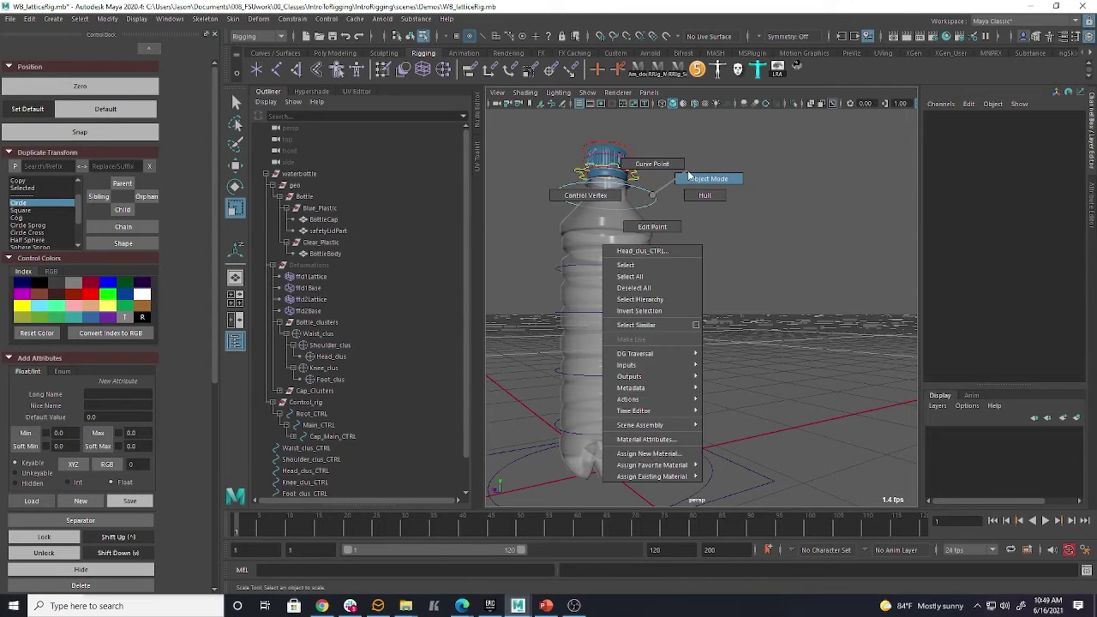
right_click(654, 198)
right_click_drag(656, 199, 548, 196)
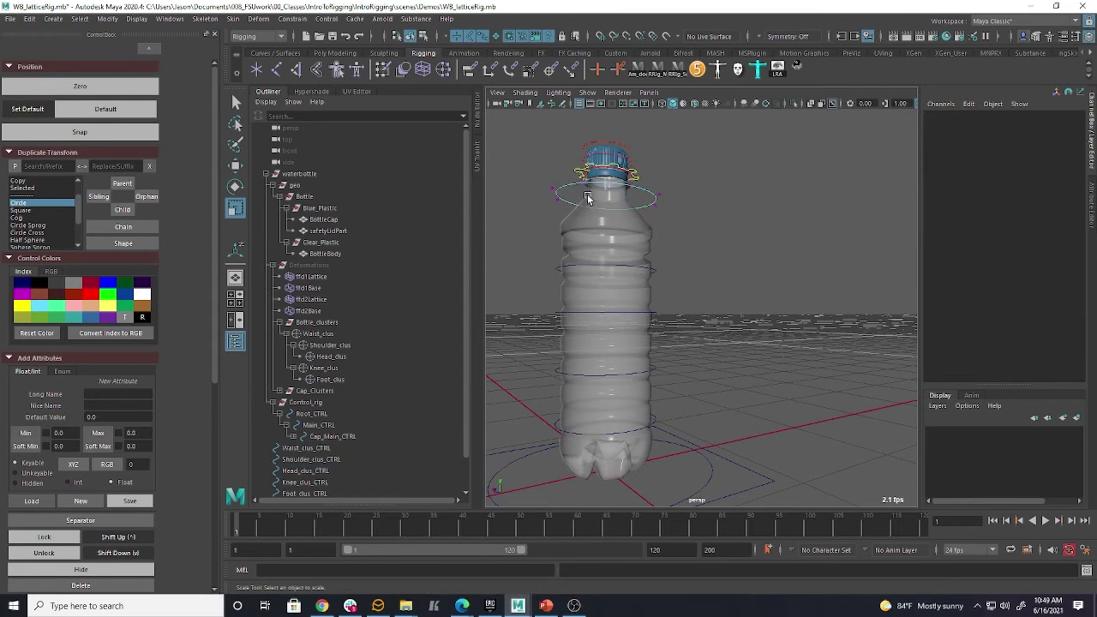
left_click_drag(619, 197, 680, 205, "alt")
left_click_drag(532, 178, 720, 216)
left_click_drag(730, 184, 741, 203, "alt")
left_click_drag(632, 187, 557, 197)
left_click_drag(771, 311, 745, 217, "alt")
left_click(733, 237)
right_click_drag(632, 188, 684, 174)
Create a Half Sphere control at Main_CTRL under the bottle
scroll(315, 441, "down", 1)
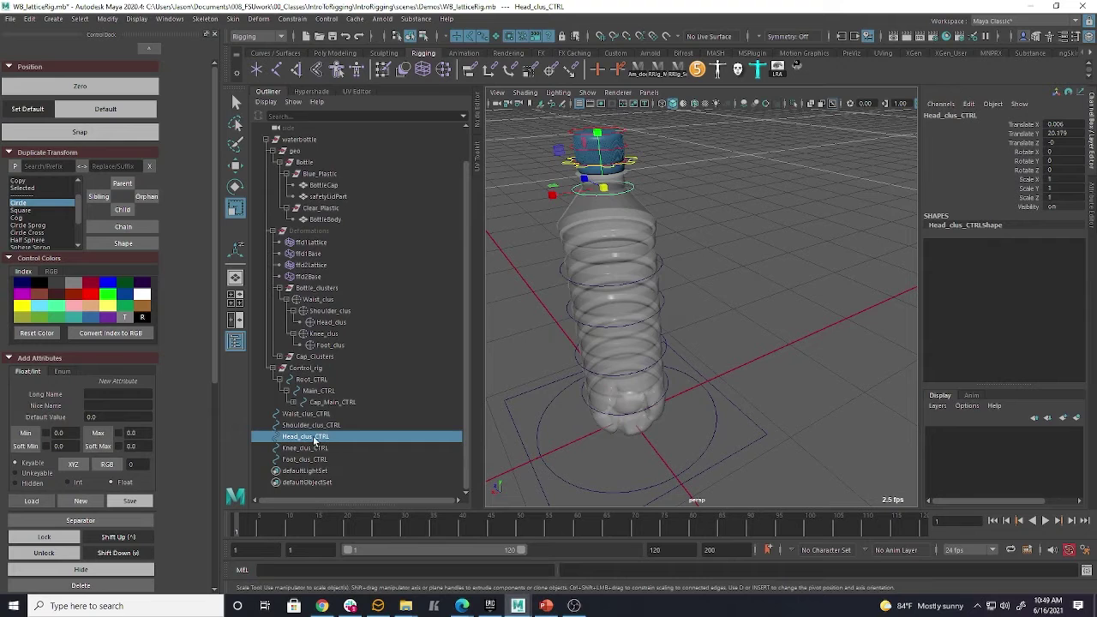
left_click_drag(310, 419, 317, 463)
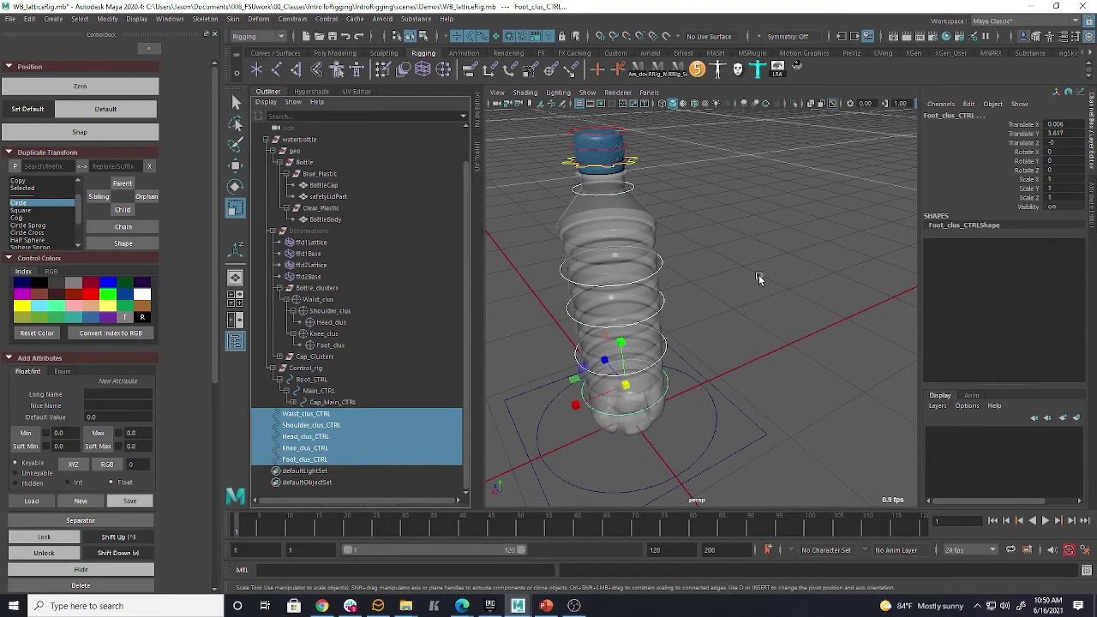
left_click_drag(773, 353, 742, 280, "alt")
left_click(628, 414)
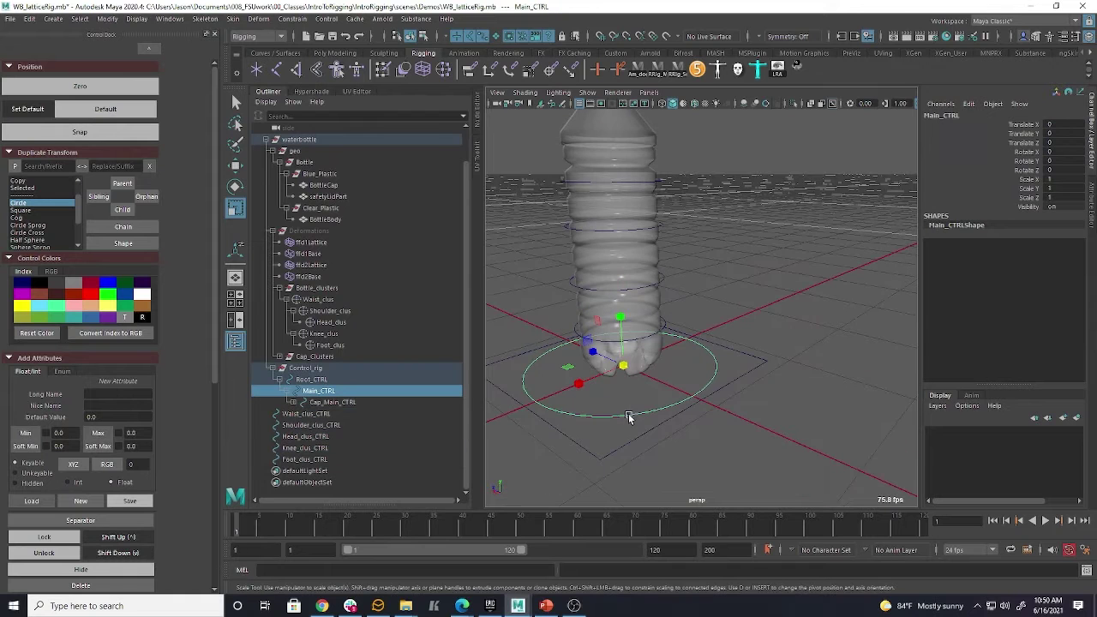
double_click(35, 240)
key("w")
mouse_move(778, 387)
left_mouse_down("alt")
mouse_move(729, 372)
mouse_move(767, 370)
left_mouse_up("alt")
key("w")
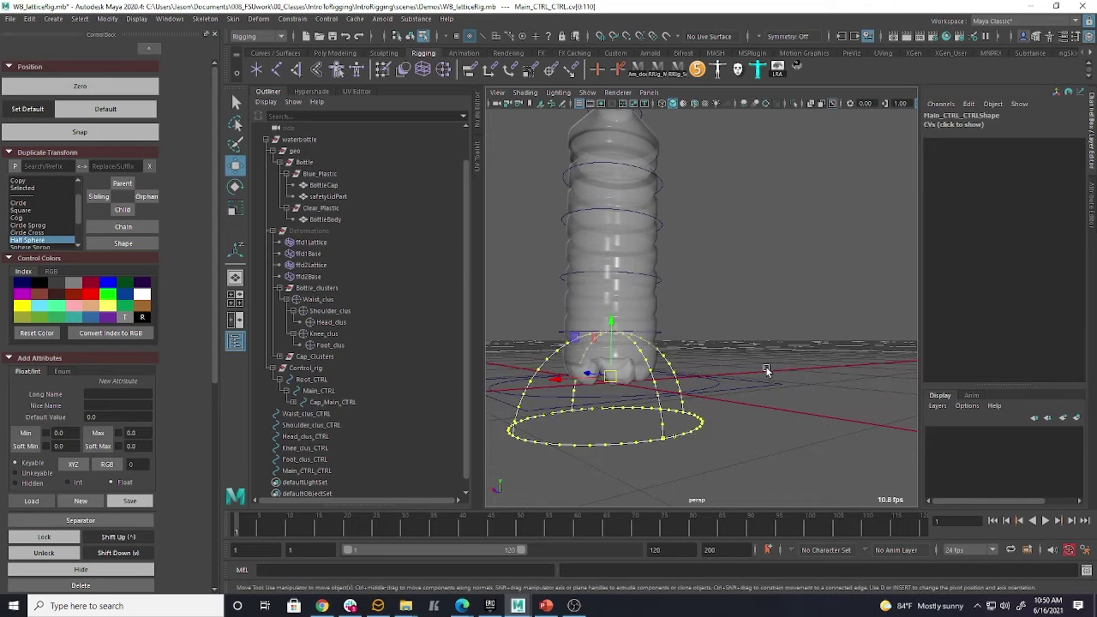
Raise the half sphere's control vertices in the front view until its flat base rests on the ground line
left_click_drag(614, 324, 614, 284)
key("space")
key("space")
middle_click_drag(644, 439, 640, 316, "alt")
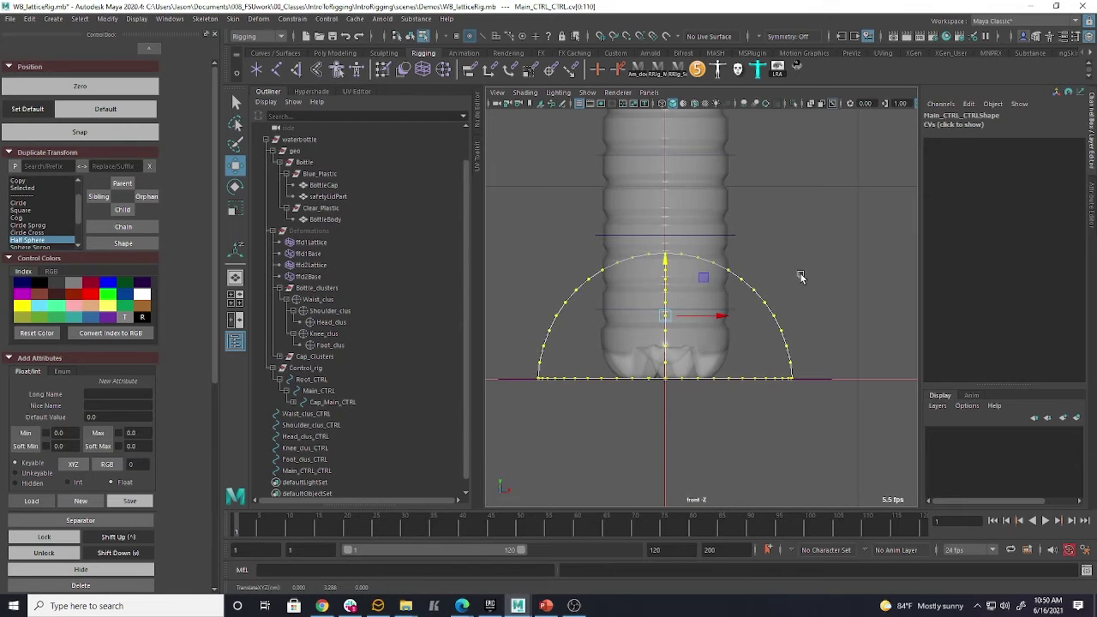
left_click(800, 273)
right_click_drag(762, 305, 789, 293)
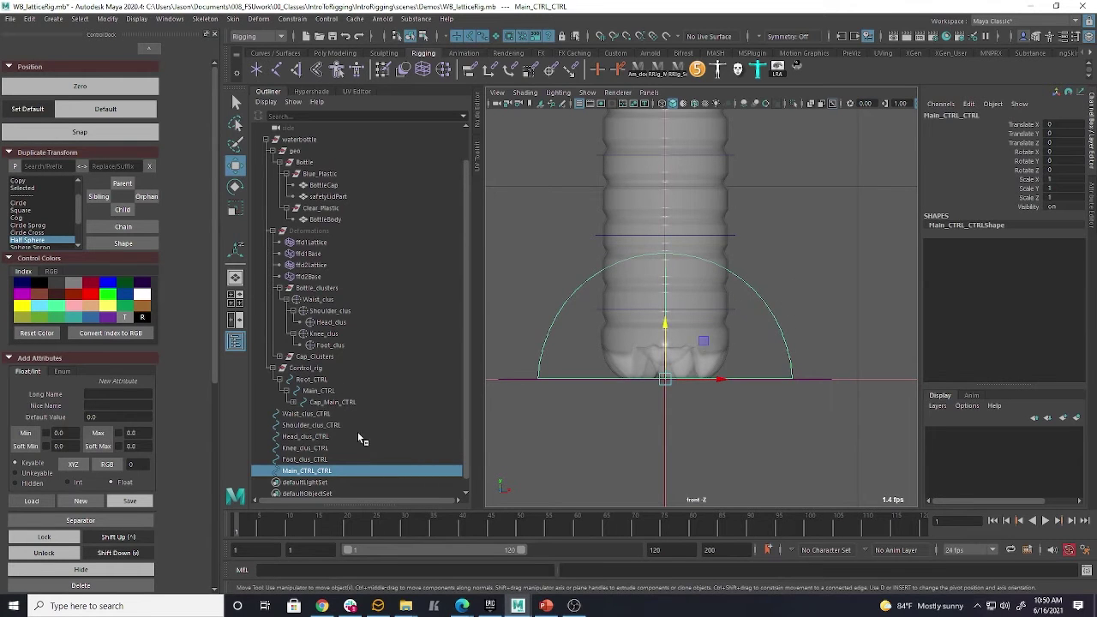
Rename the half-sphere control as Bottle_Main_CTRL
double_click(296, 471)
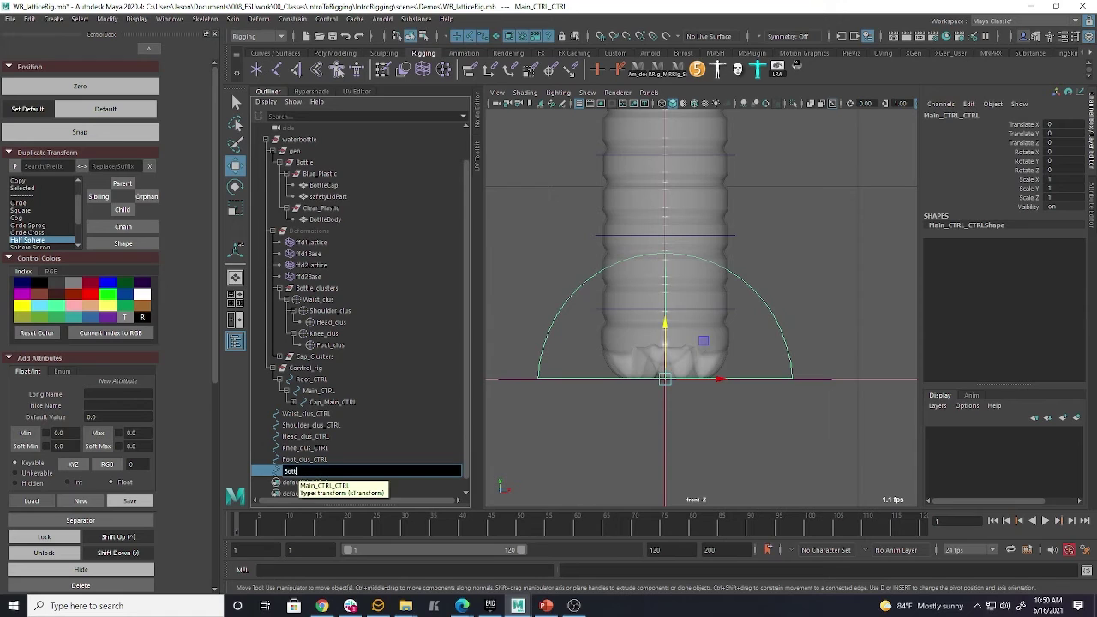
type("Bottle_Main_CTRL")
key("Return")
left_click(327, 419)
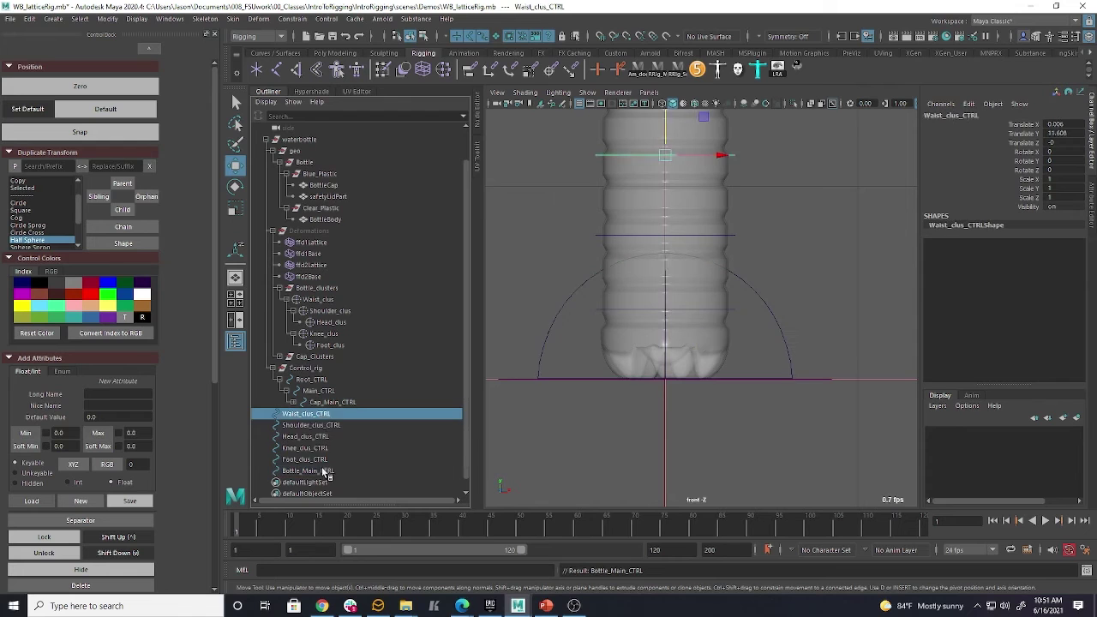
left_click(315, 461, "shift")
middle_click_drag(313, 462, 319, 460)
key("ctrl+z")
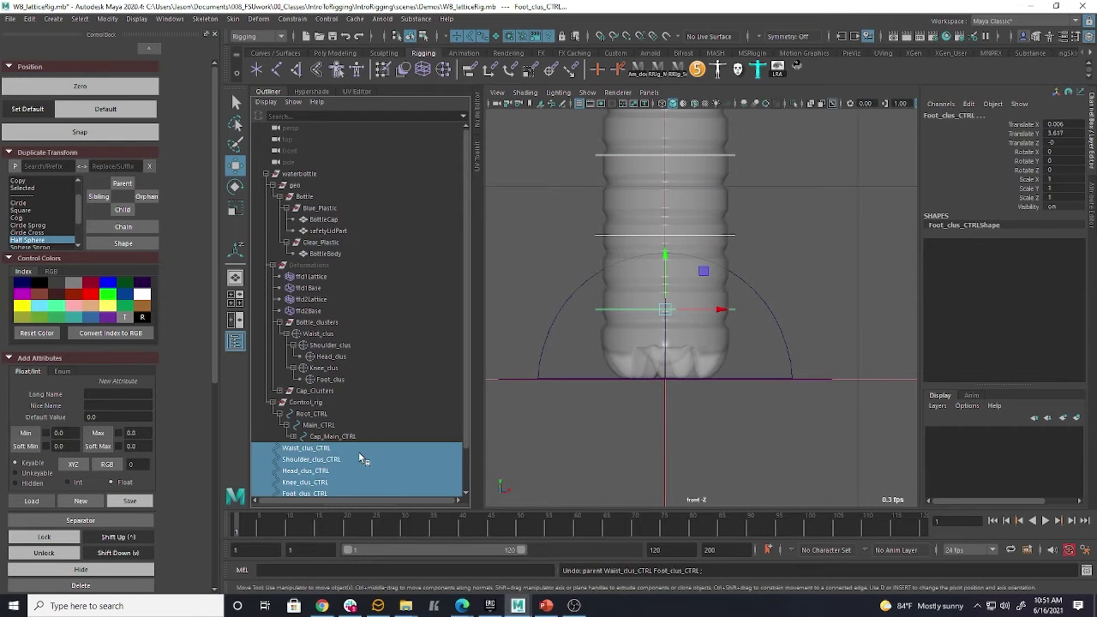
Freeze the transformations of the five bottle cluster controls and Bottle_Main_CTRL
scroll(334, 435, "down", 2)
left_click(306, 425)
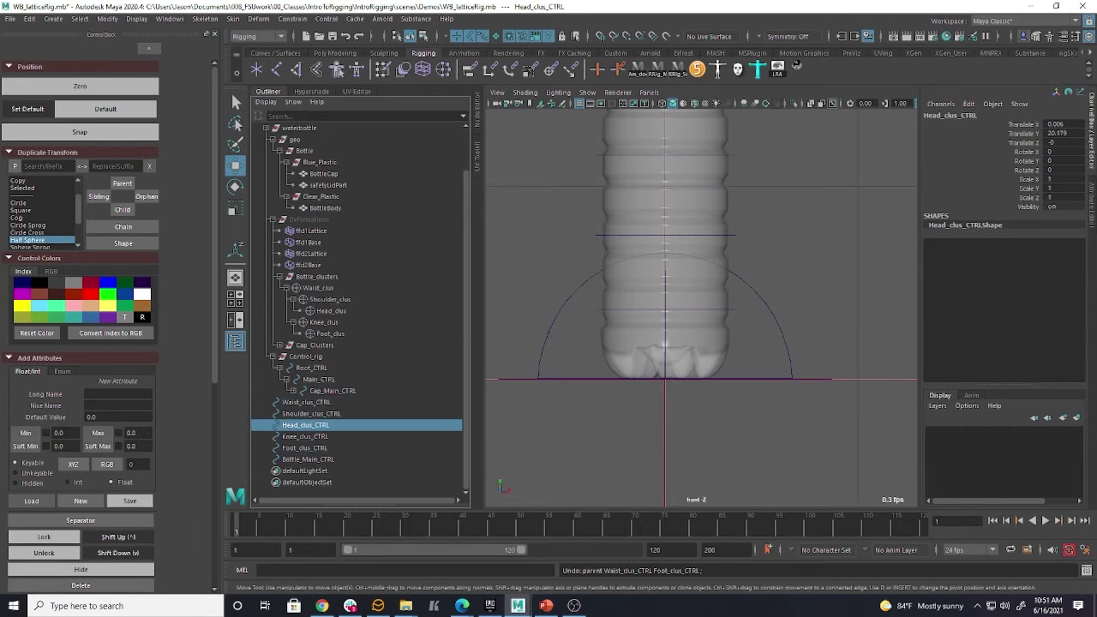
left_click(295, 402)
left_click(307, 459, "shift")
left_click(107, 18)
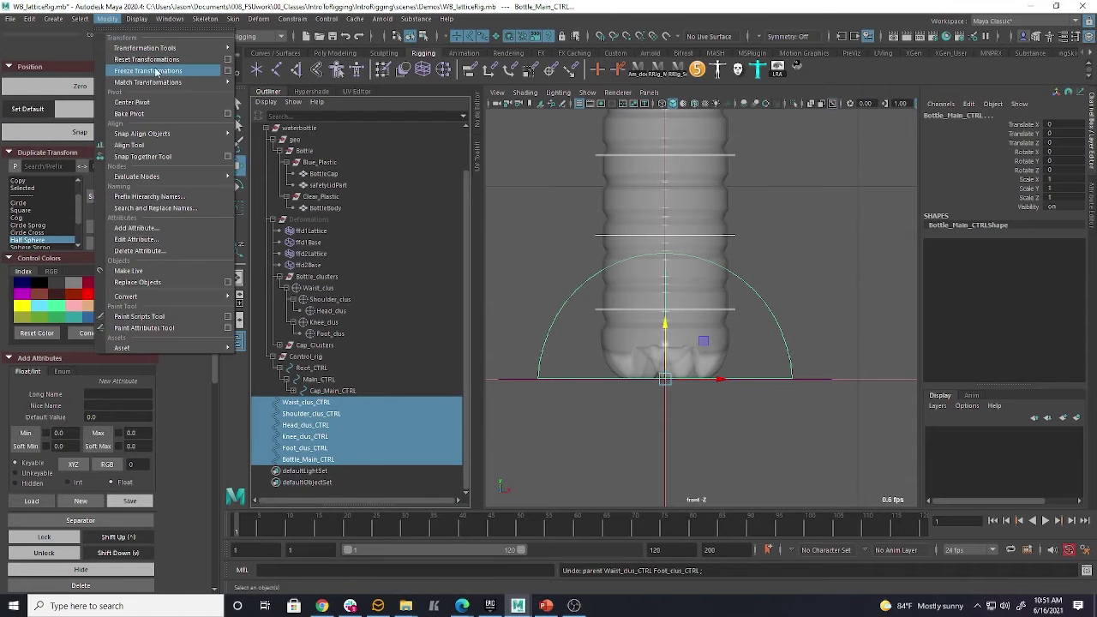
left_click(142, 71)
Parent the waist, shoulder, head, knee and foot cluster controls under Bottle_Main_CTRL
left_click(317, 449)
left_click(310, 404, "shift")
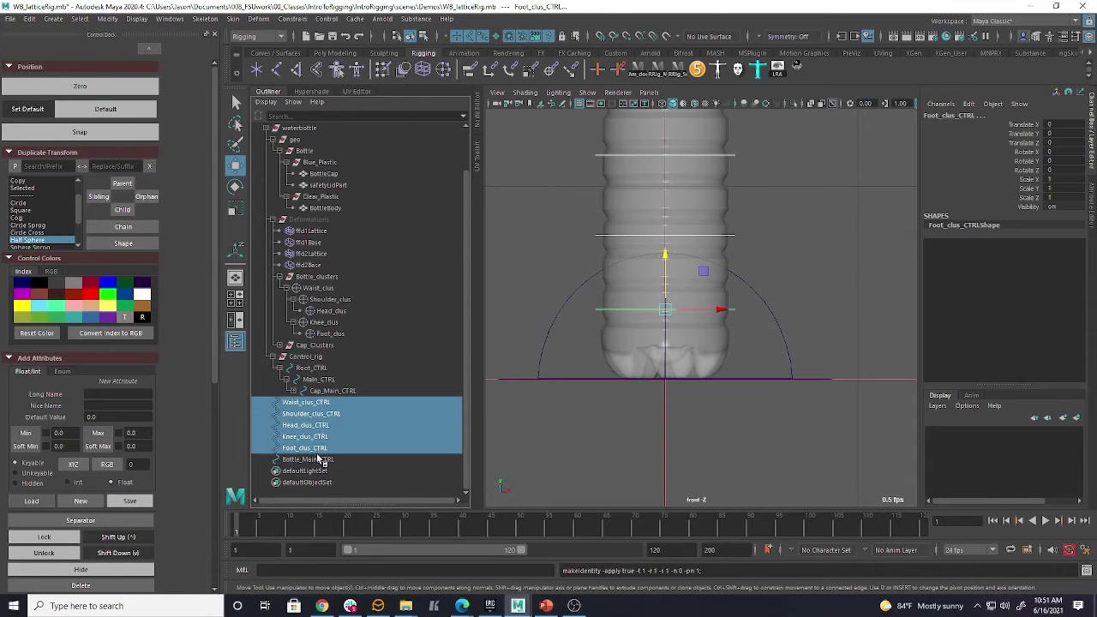
middle_click_drag(316, 451, 313, 460)
left_click(267, 448)
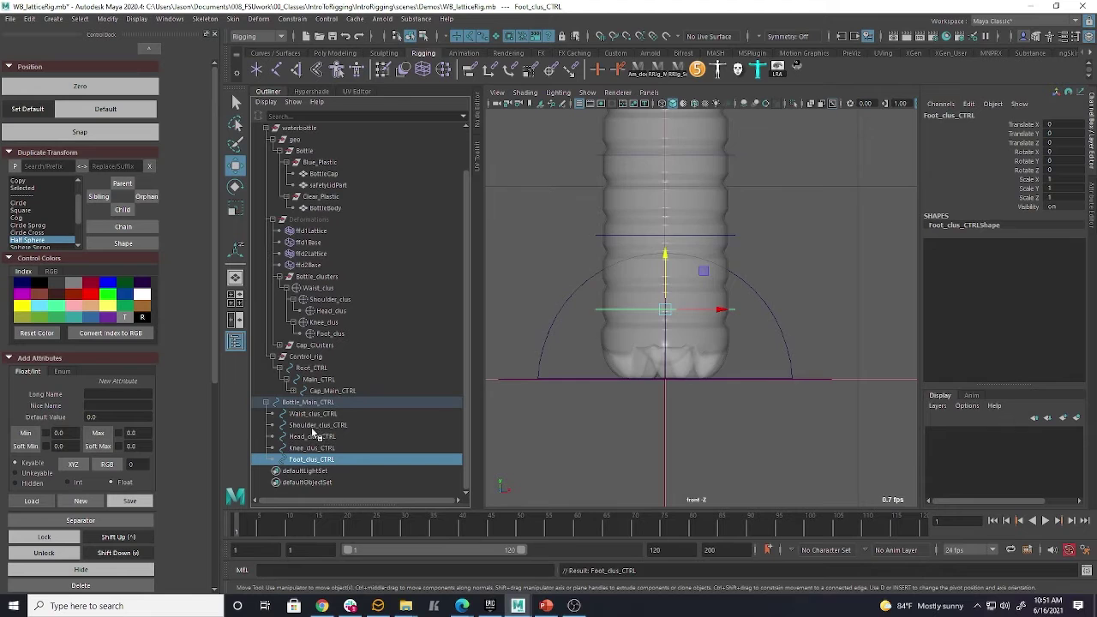
Nest Head_clus_CTRL under Shoulder_clus_CTRL and Shoulder_clus_CTRL under Waist_clus_CTRL
scroll(783, 221, "down", 2)
middle_click_drag(783, 220, 788, 255, "alt")
left_click(314, 415)
middle_click_drag(318, 437, 311, 416)
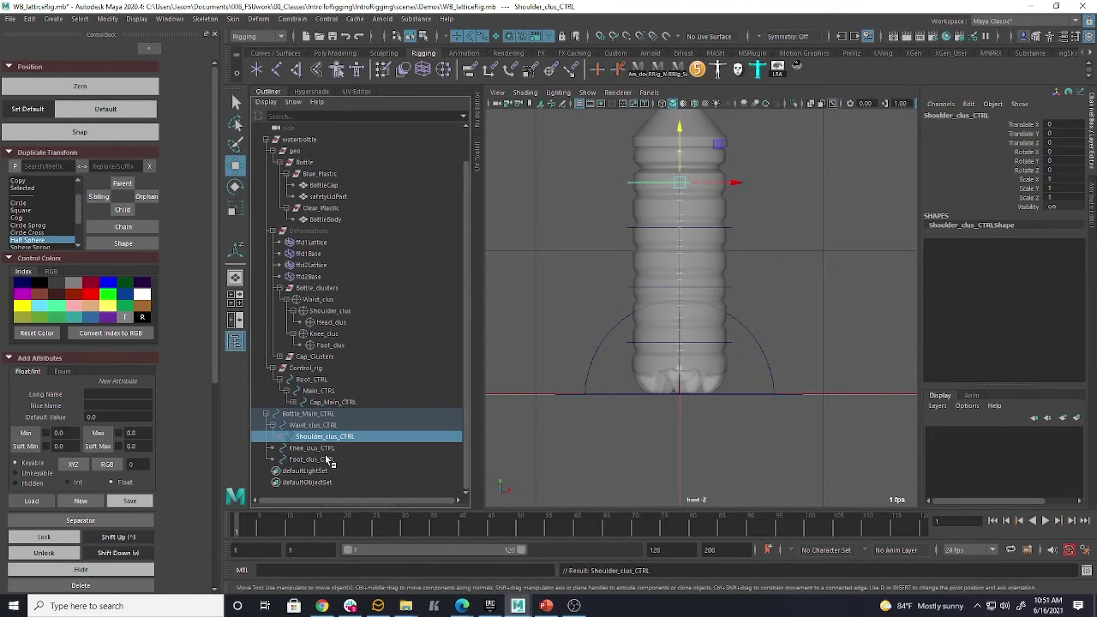
Parent Foot_clus_CTRL under Knee_clus_CTRL
left_click(313, 459)
middle_click_drag(313, 460, 317, 447)
left_click(330, 449)
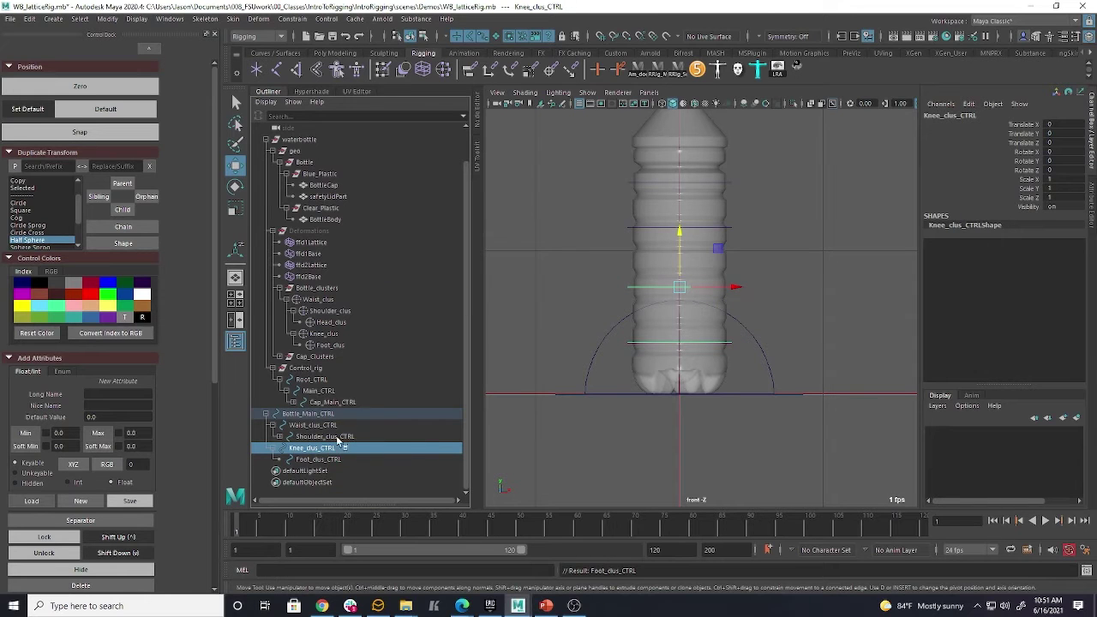
Parent-constrain the Foot_clus cluster to Foot_clus_CTRL
left_click(317, 459)
left_click(330, 345, "ctrl")
left_click(292, 19)
left_click(300, 31)
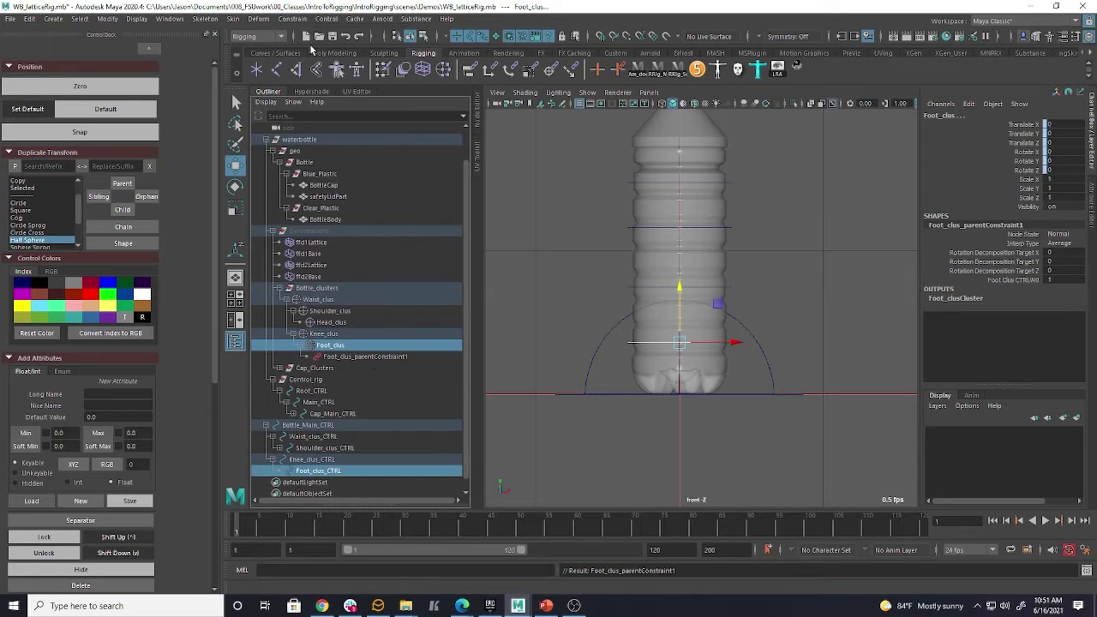
Parent-constrain the Knee_clus cluster to Knee_clus_CTRL
left_click(313, 447)
left_click(336, 324, "ctrl")
left_click(292, 19)
left_click(300, 47)
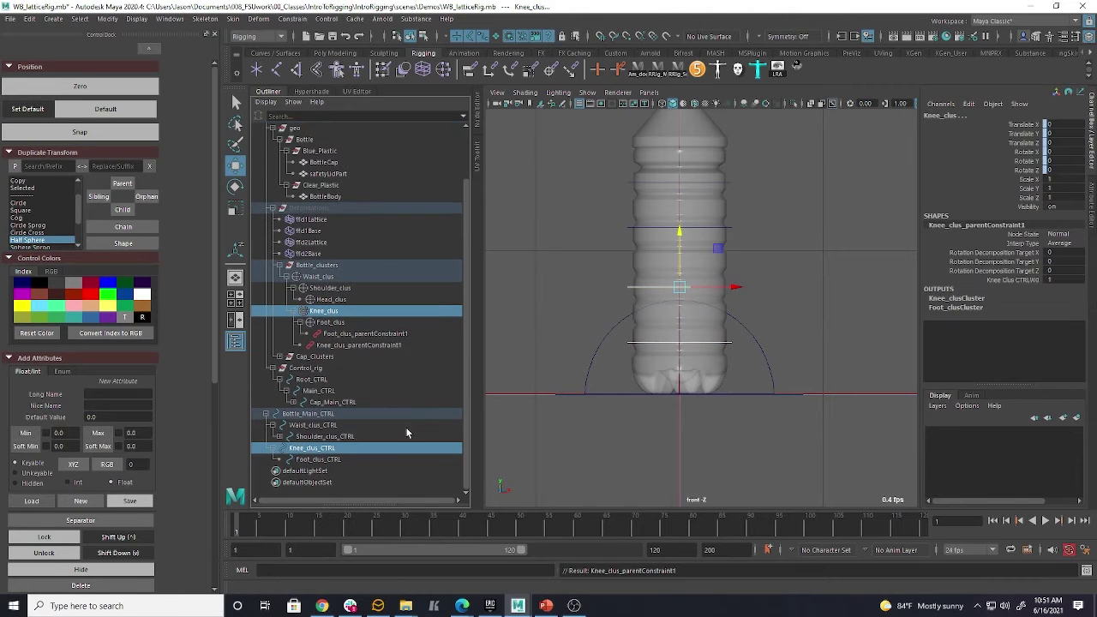
Parent-constrain the Head_clus cluster to Head_clus_CTRL, selecting the control before the cluster
left_click(331, 299)
left_click(326, 447, "ctrl")
left_click(326, 448)
left_click(331, 299, "ctrl")
left_click(292, 19)
left_click(300, 49)
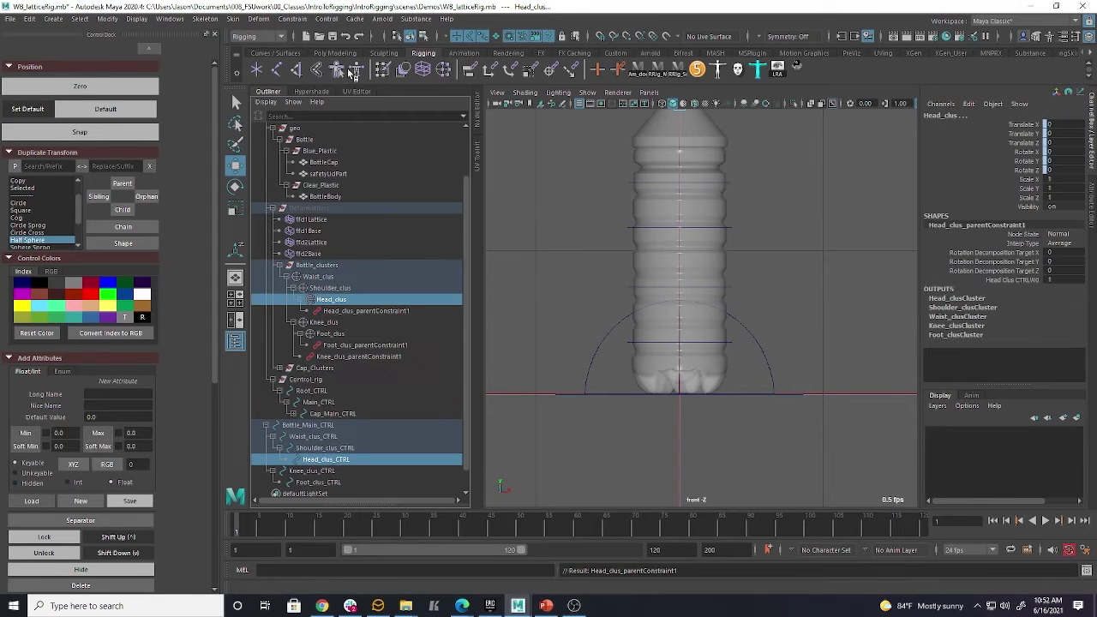
Parent-constrain the Shoulder_clus cluster to Shoulder_clus_CTRL
left_click(326, 447)
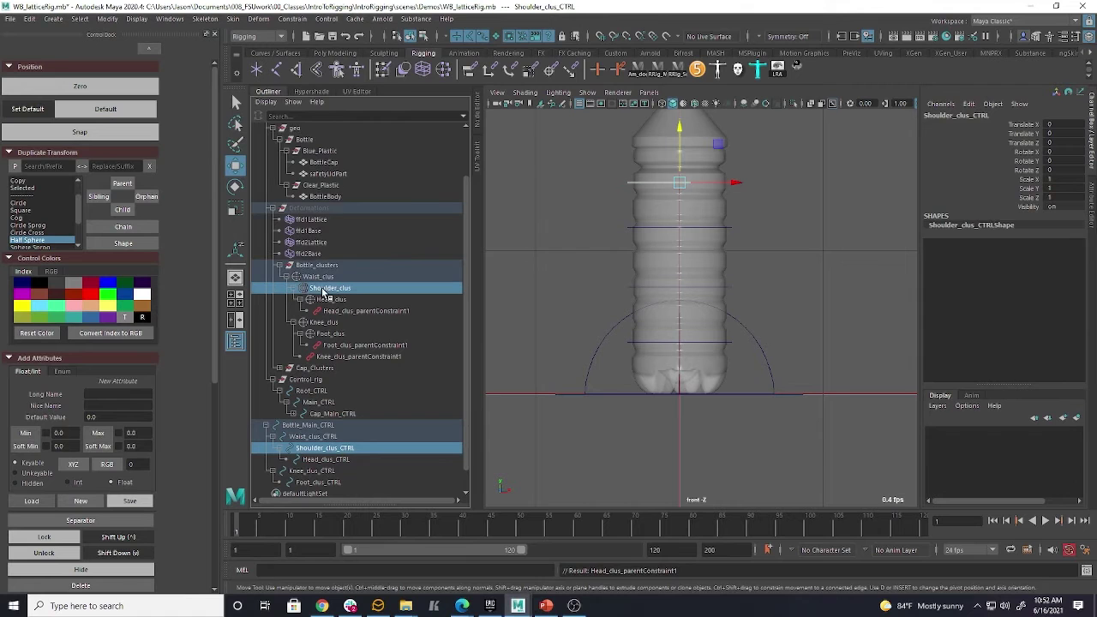
left_click(330, 288, "ctrl")
left_click(292, 19)
left_click(313, 49)
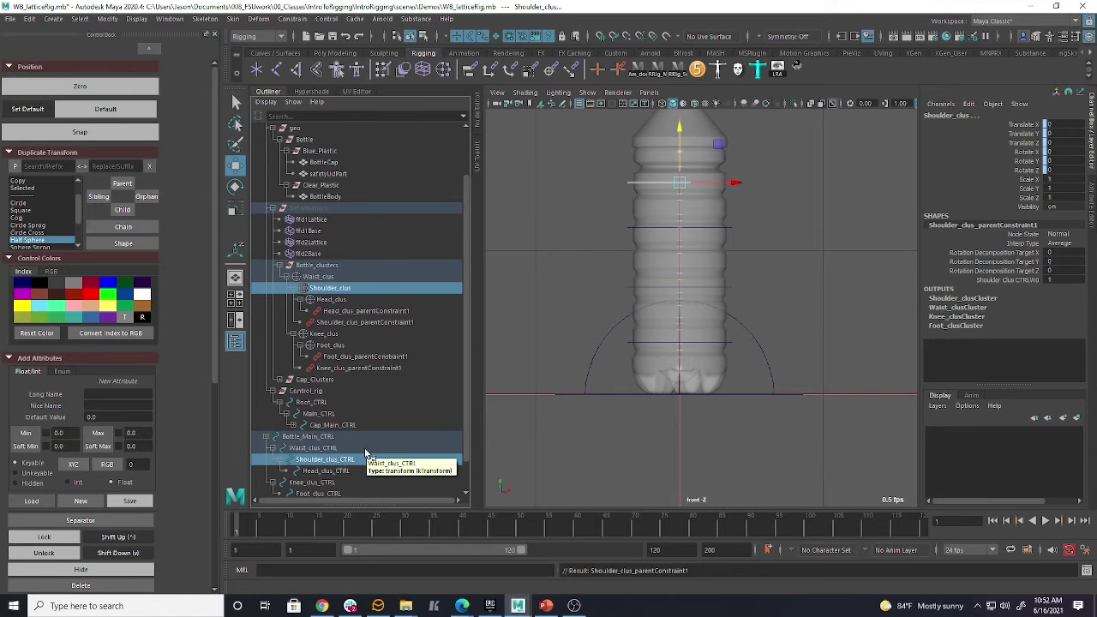
Parent-constrain the Waist_clus cluster to Waist_clus_CTRL
left_click(325, 448)
left_click(318, 276, "ctrl")
left_click(292, 19)
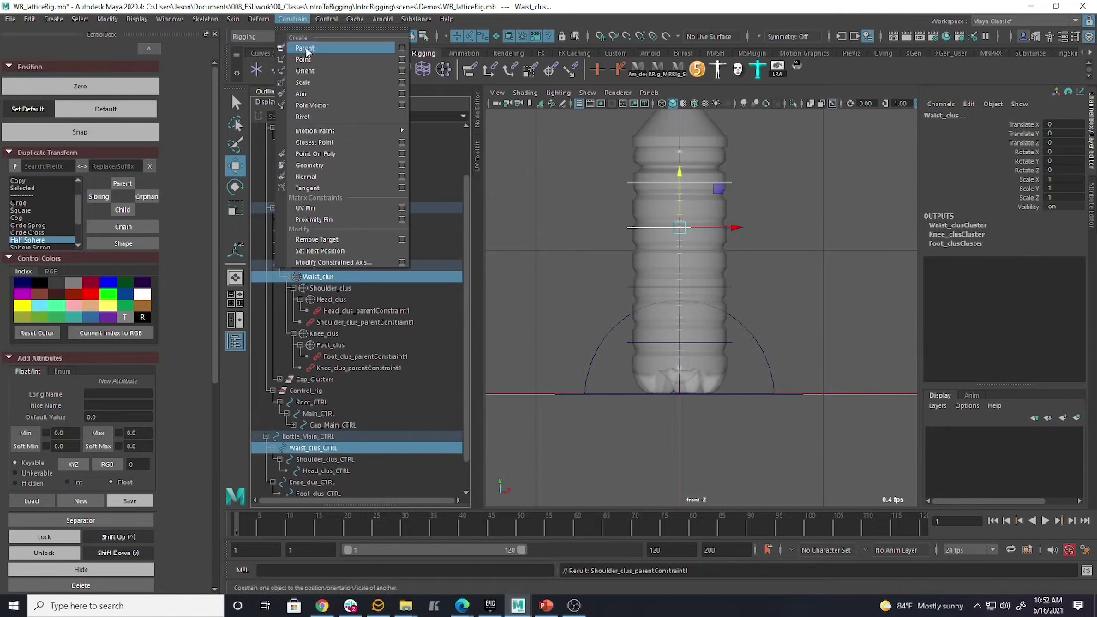
left_click(307, 49)
Test-move Bottle_Main_CTRL sideways in the front view and undo the move
left_click(326, 448)
left_click_drag(729, 396, 681, 400)
scroll(698, 140, "down", 3)
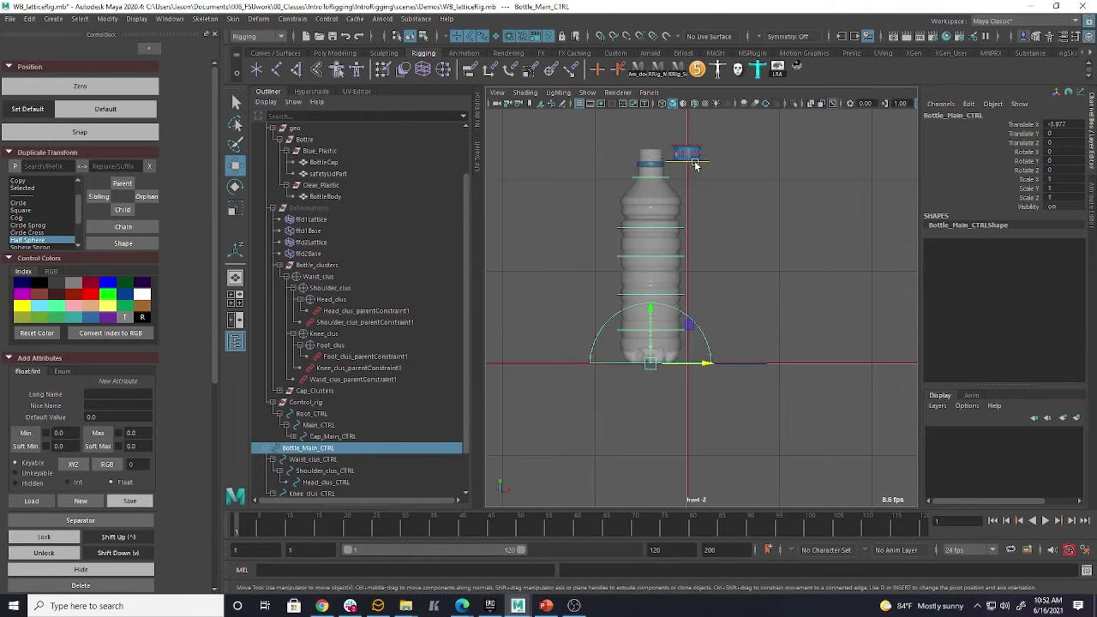
key("ctrl+z")
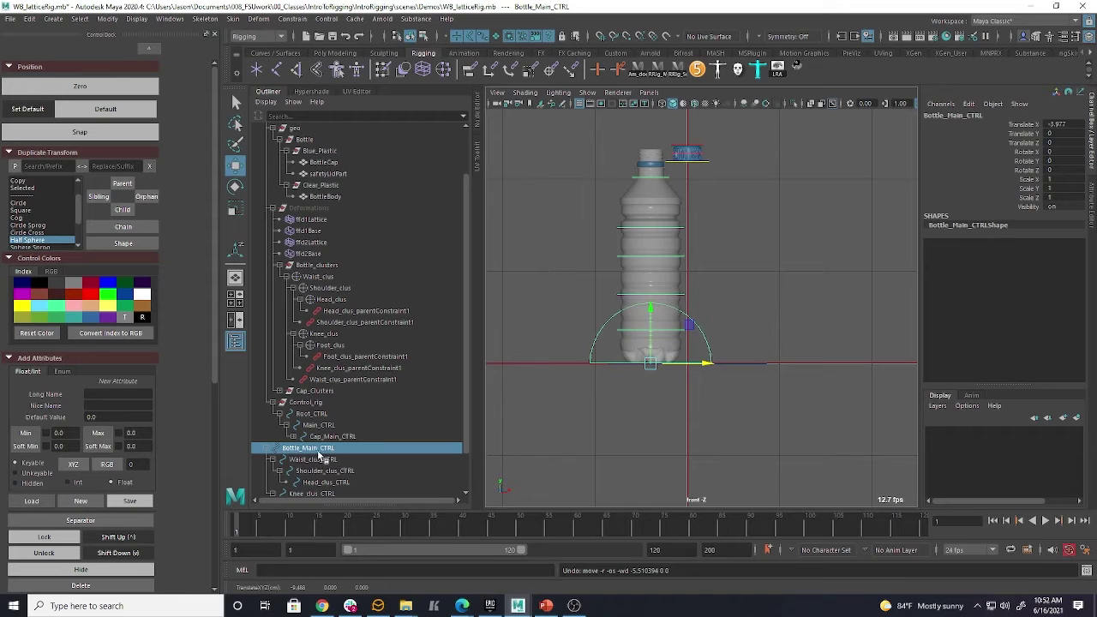
key("ctrl+z")
Test-move Waist_clus_CTRL sideways and undo the move
left_click(324, 471)
left_click(314, 459)
middle_click_drag(633, 257, 697, 254)
key("ctrl+z")
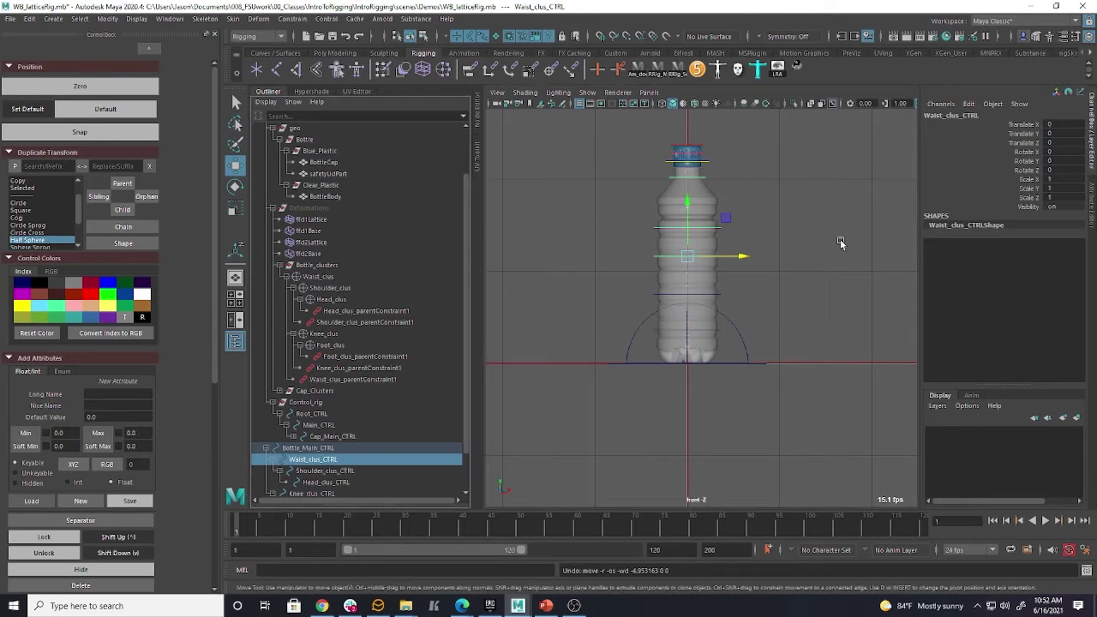
Try scaling Waist_clus_CTRL and Head_clus_CTRL to test the clusters, undoing each scale
key("r")
middle_click_drag(741, 257, 782, 261)
key("ctrl+z")
left_click_drag(690, 206, 709, 178)
key("ctrl+z")
left_click(706, 177)
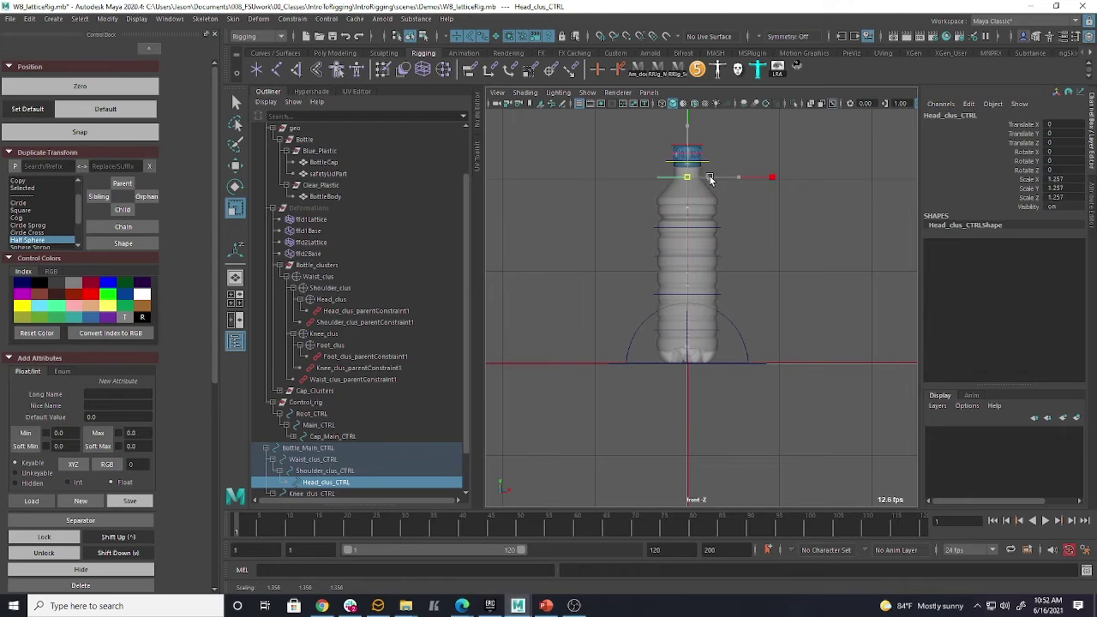
key("w")
key("ctrl+z")
Review which transform channels the parent constraint options cover, and find the separate Scale constraint
left_click(293, 18)
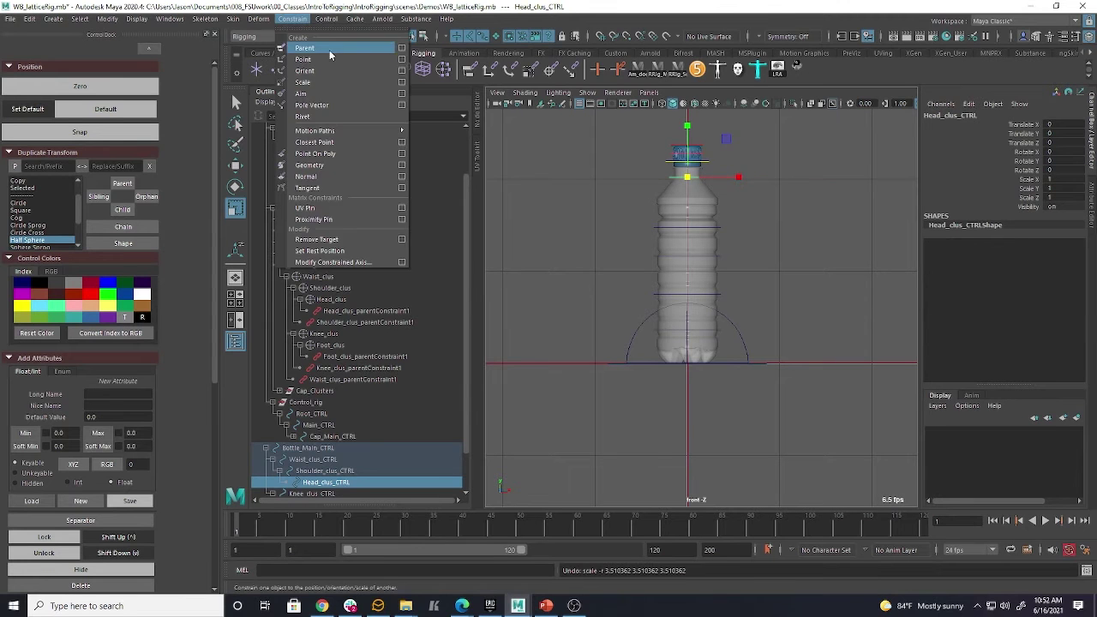
left_click(401, 48)
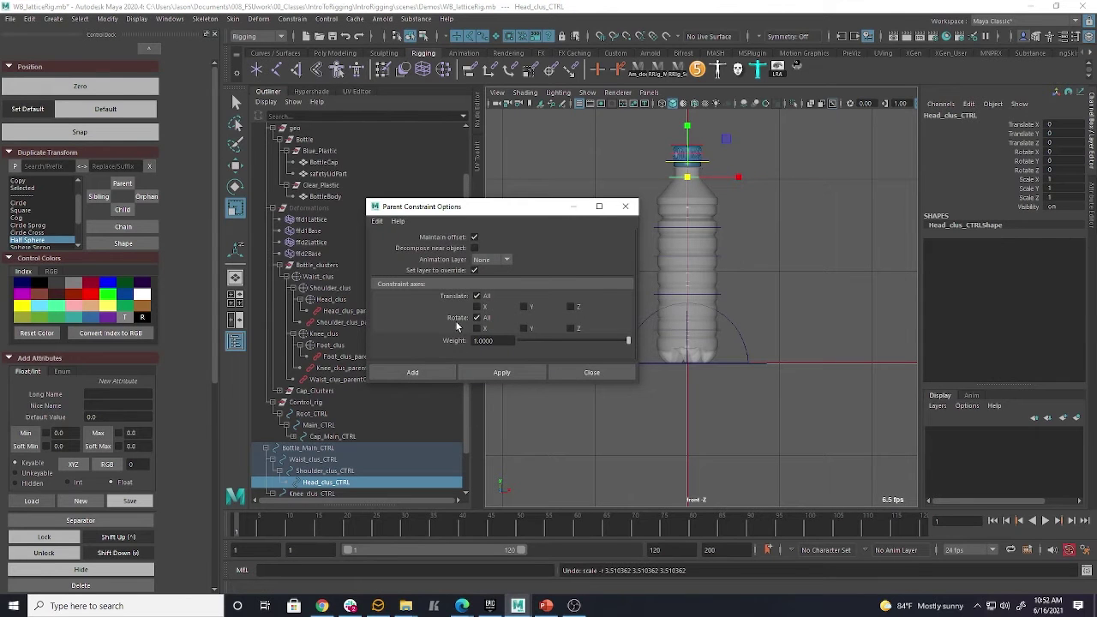
left_click(591, 372)
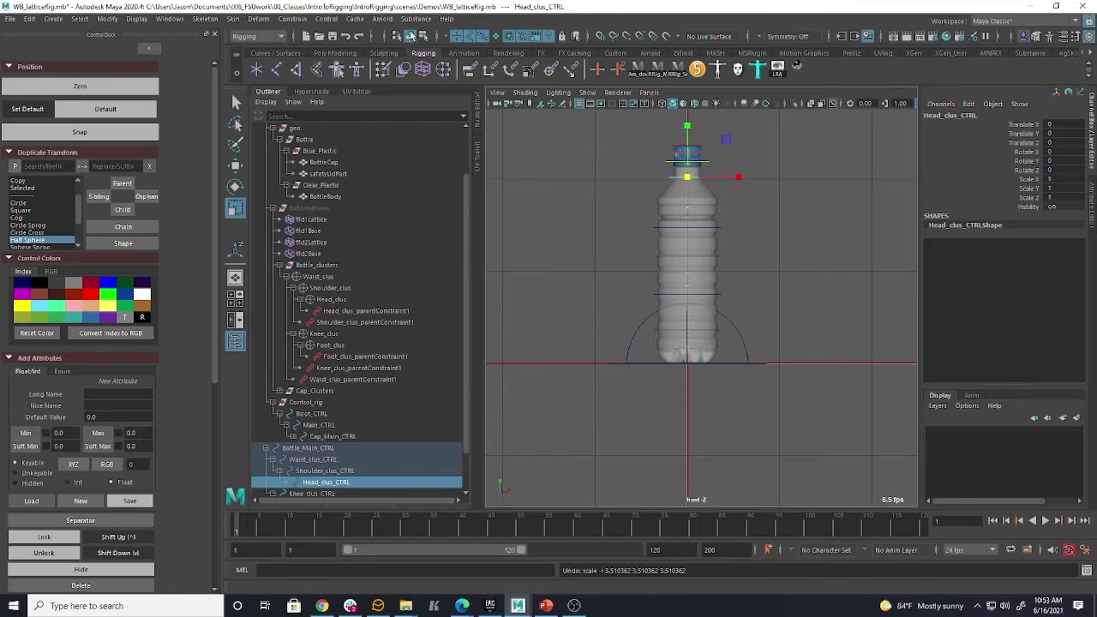
left_click(292, 18)
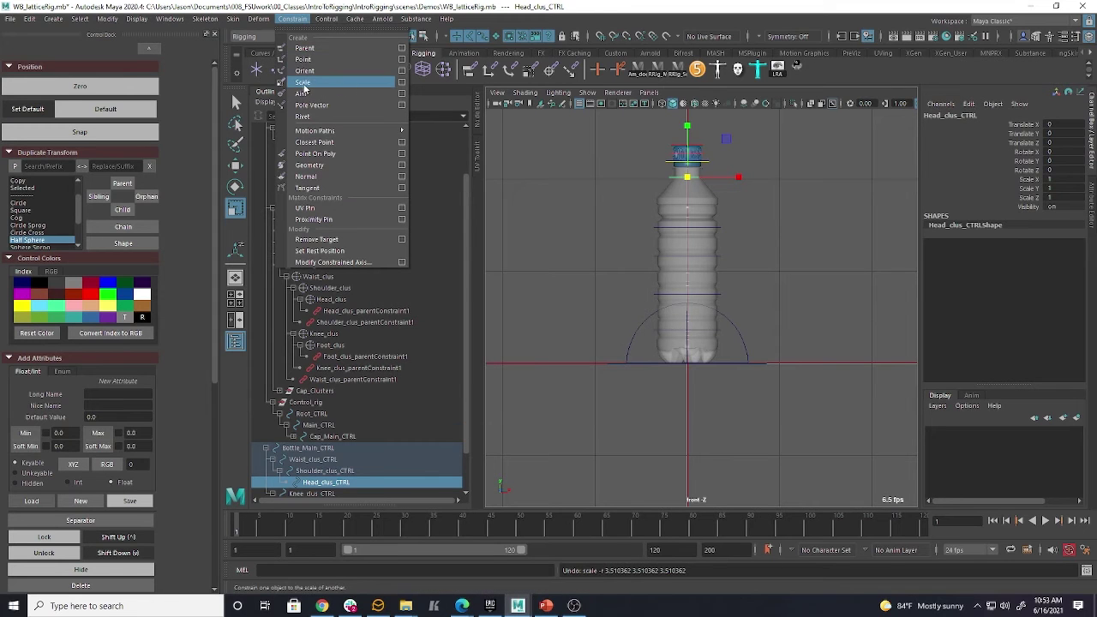
left_click(543, 163)
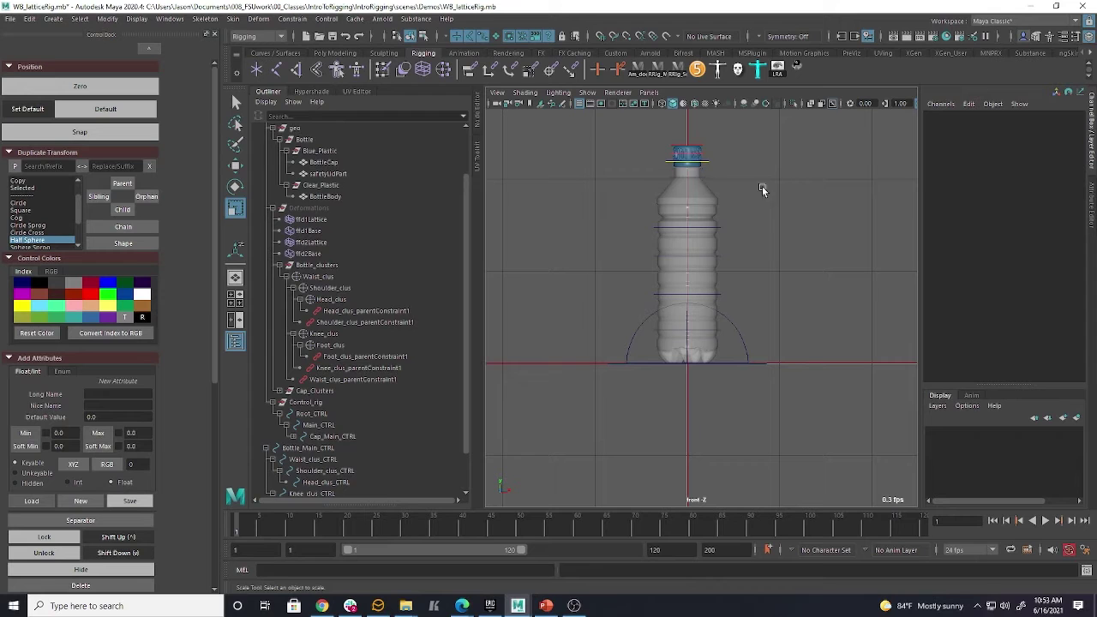
Scale-constrain the Head_clus cluster to Head_clus_CTRL with Maintain offset enabled
scroll(377, 394, "down", 2)
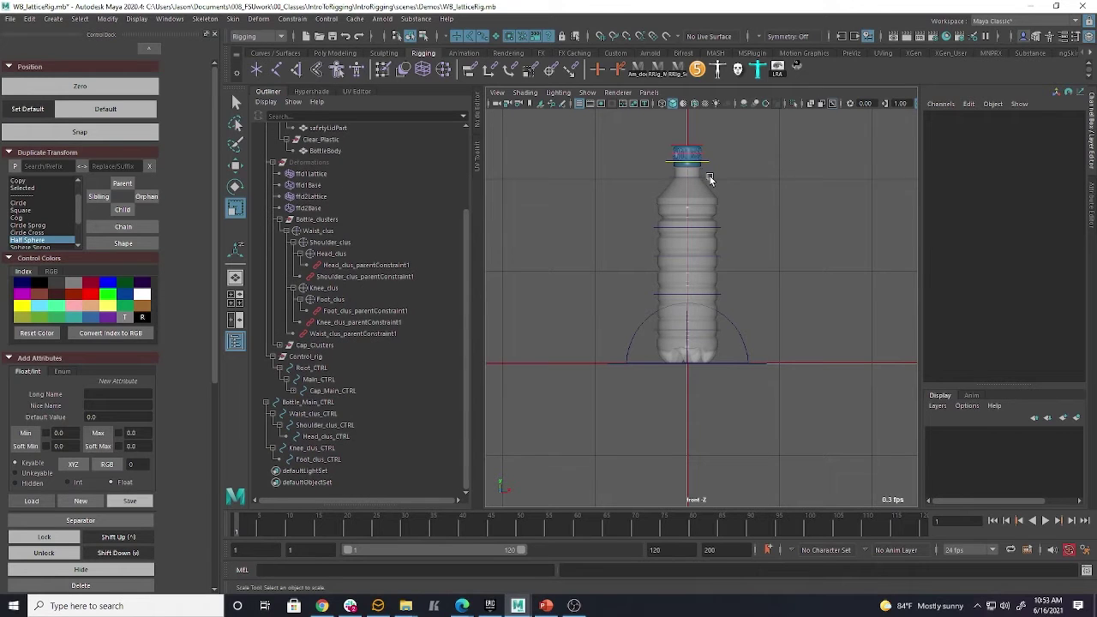
left_click(347, 437)
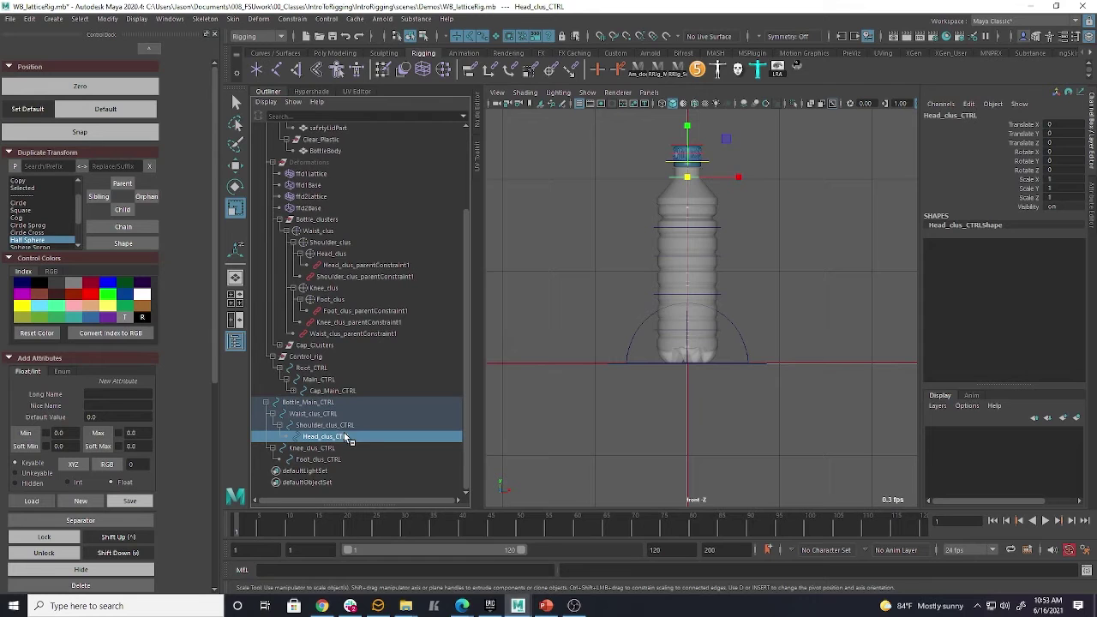
left_click(332, 254, "ctrl")
left_click(292, 19)
left_click(406, 85)
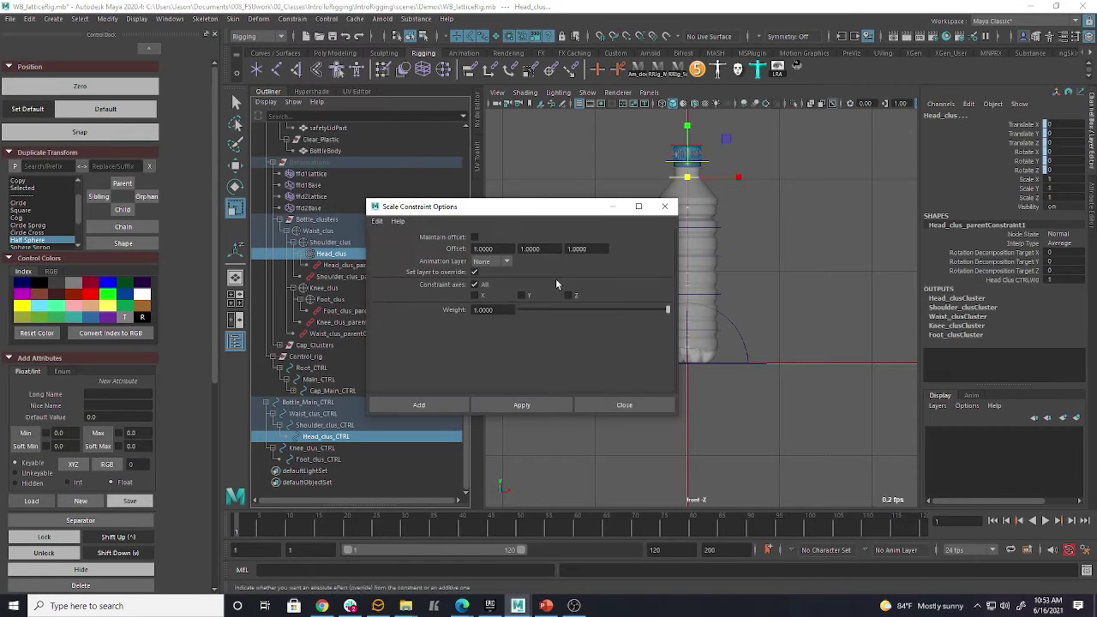
left_click(475, 237)
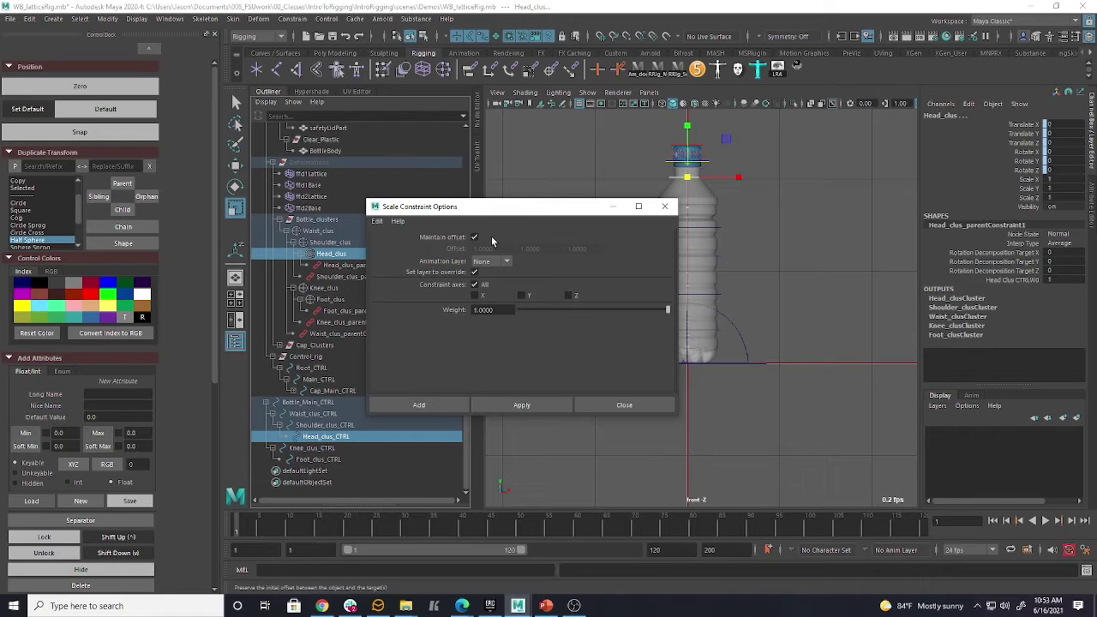
left_click(540, 404)
left_click(636, 405)
Test-scale Head_clus_CTRL and Waist_clus_CTRL, undoing each scale, and clear the selection
left_click(703, 176)
left_click_drag(689, 176, 731, 178)
key("ctrl+z")
left_click(720, 256)
mouse_move(688, 257)
left_mouse_down()
mouse_move(752, 258)
mouse_move(661, 259)
mouse_move(757, 258)
mouse_move(689, 260)
left_mouse_up()
key("ctrl+z")
left_click(775, 222)
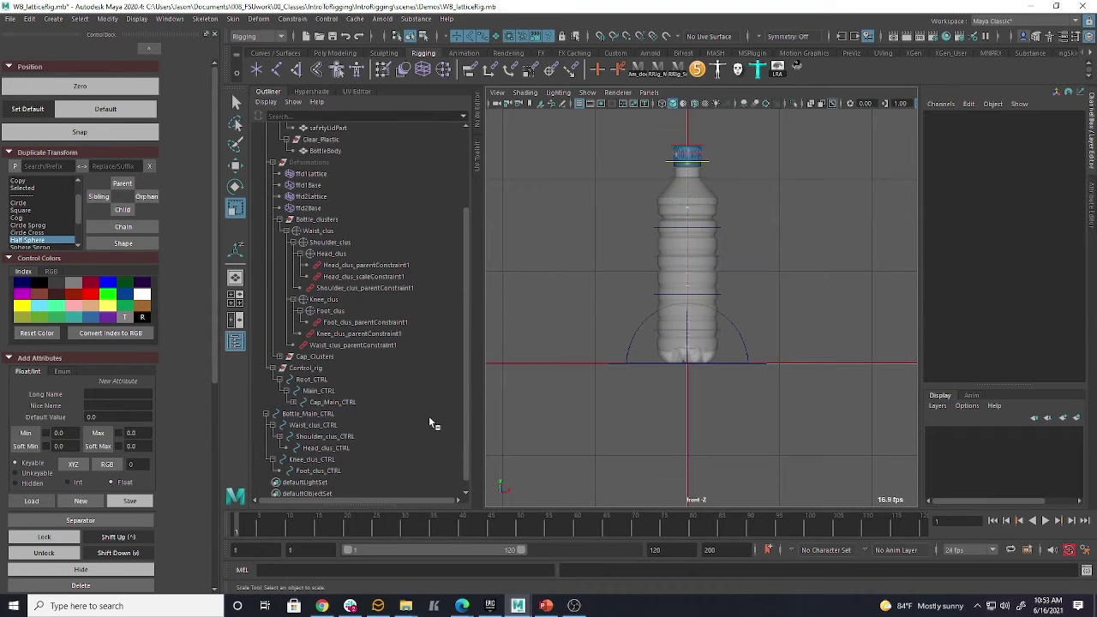
Scale-constrain the Waist_clus cluster to Waist_clus_CTRL
left_click(334, 425)
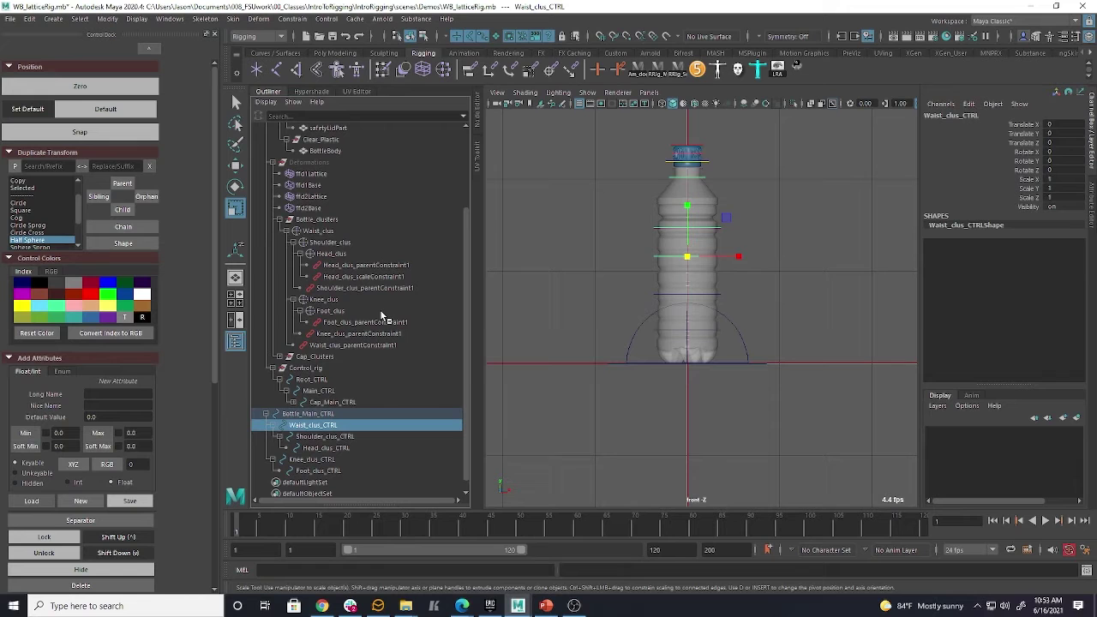
left_click(318, 230, "ctrl")
left_click(292, 18)
left_click(317, 81)
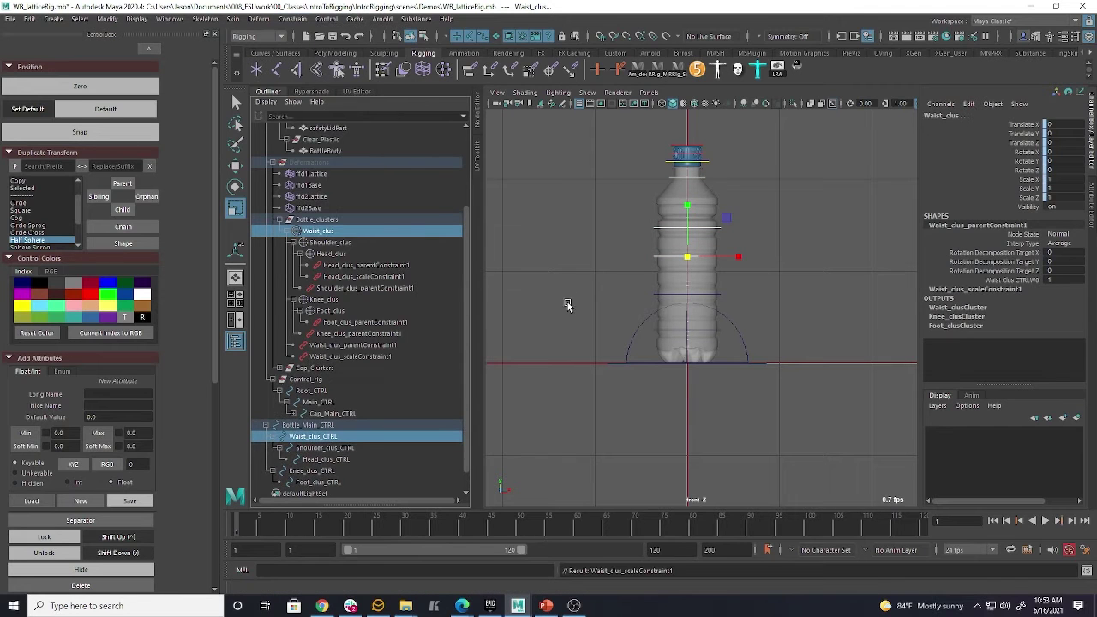
Scale-constrain the Shoulder_clus cluster to Shoulder_clus_CTRL
left_click(324, 449)
left_click(334, 242, "ctrl")
left_click(292, 18)
left_click(319, 82)
Scale-constrain the Knee_clus cluster to Knee_clus_CTRL
scroll(424, 341, "down", 1)
left_click(334, 450)
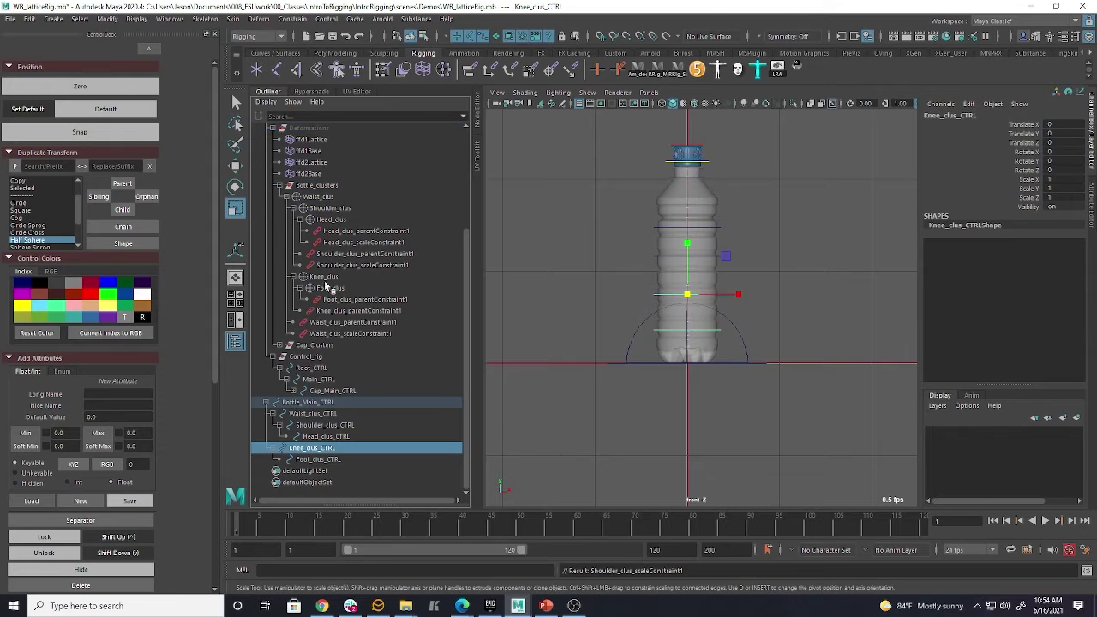
left_click(323, 278, "ctrl")
left_click(292, 18)
left_click(318, 82)
Scale-constrain the Foot_clus cluster to Foot_clus_CTRL
scroll(359, 480, "down", 1)
left_click(318, 459)
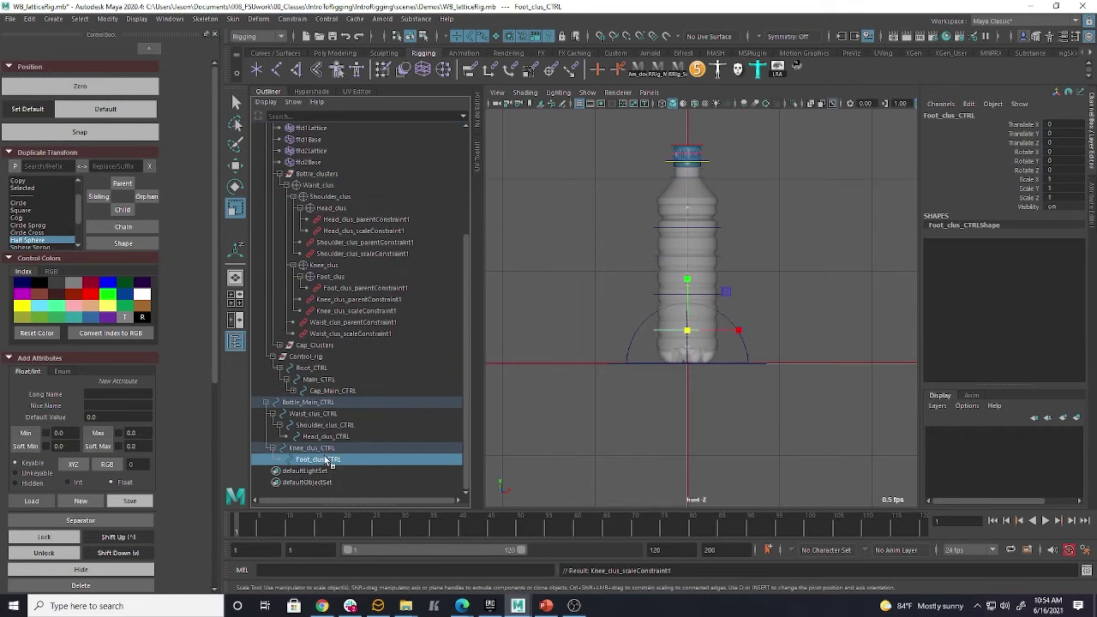
left_click(330, 276, "ctrl")
left_click(292, 18)
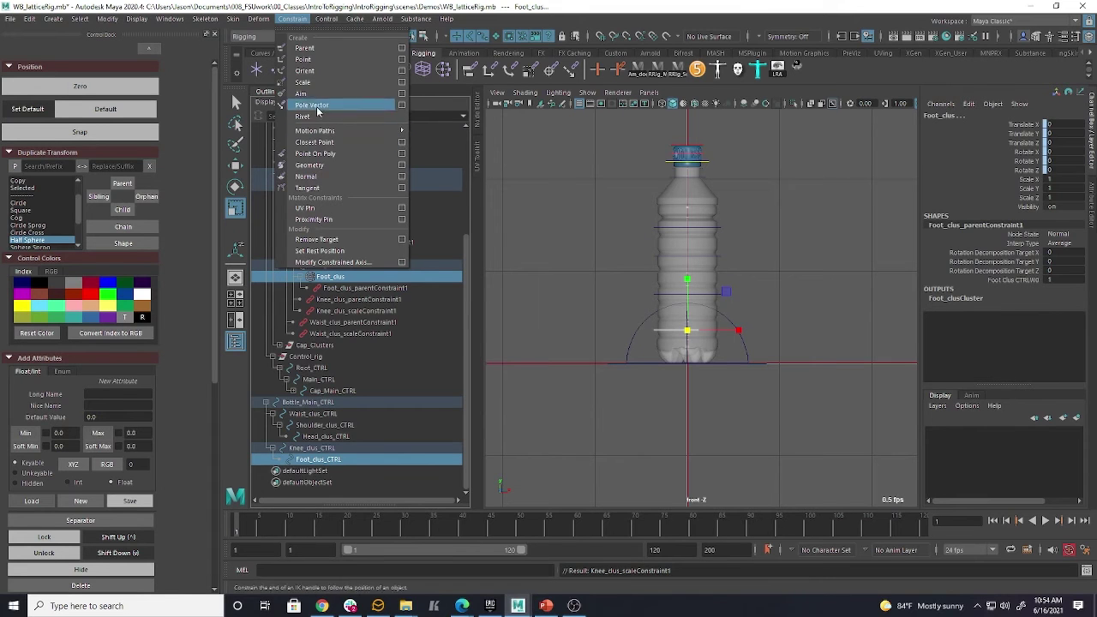
left_click(302, 81)
Test-scale Knee_clus_CTRL to about 1.47 and Foot_clus_CTRL to about 0.34, and undo both scales
left_click(724, 319)
left_click_drag(688, 298, 719, 296)
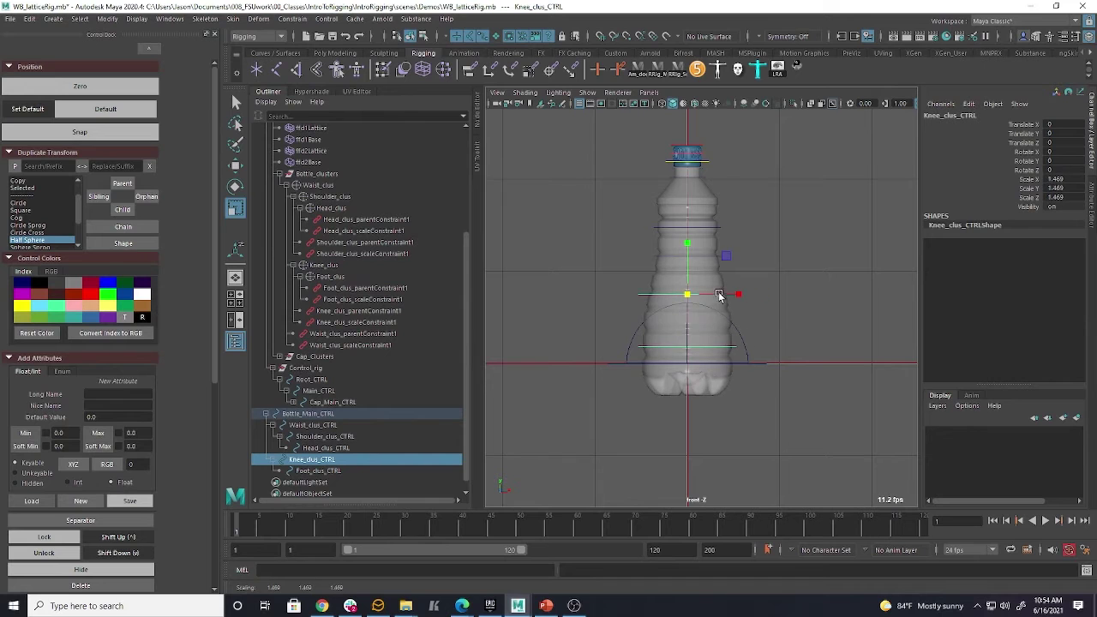
left_click(734, 348)
left_click_drag(687, 347, 637, 349)
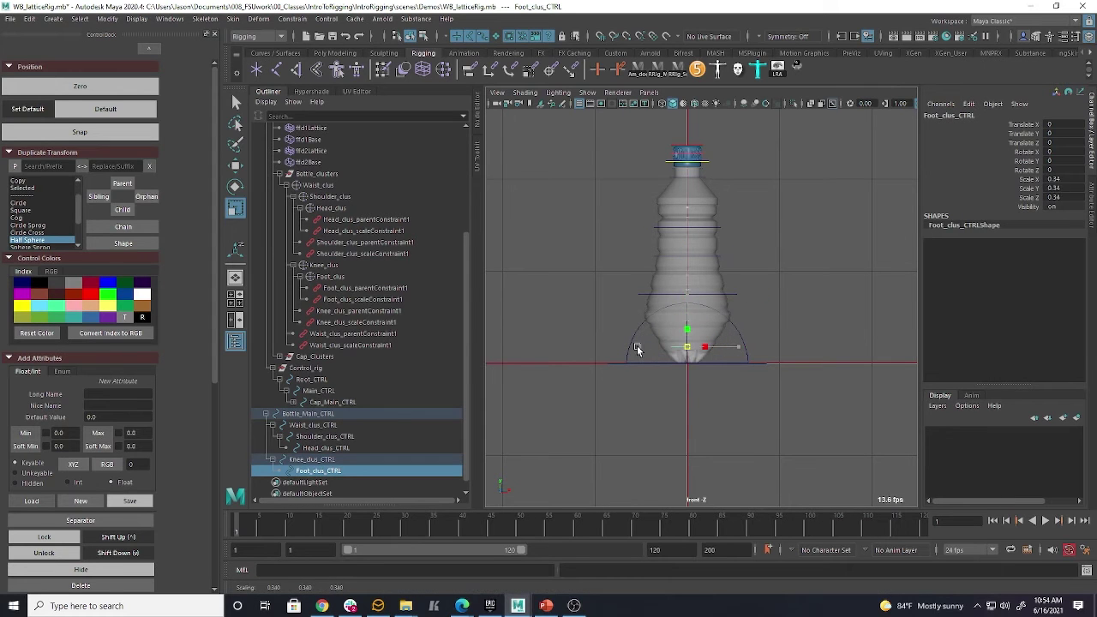
key("ctrl+z")
key("ctrl+z")
key("ctrl+z")
left_click(820, 245)
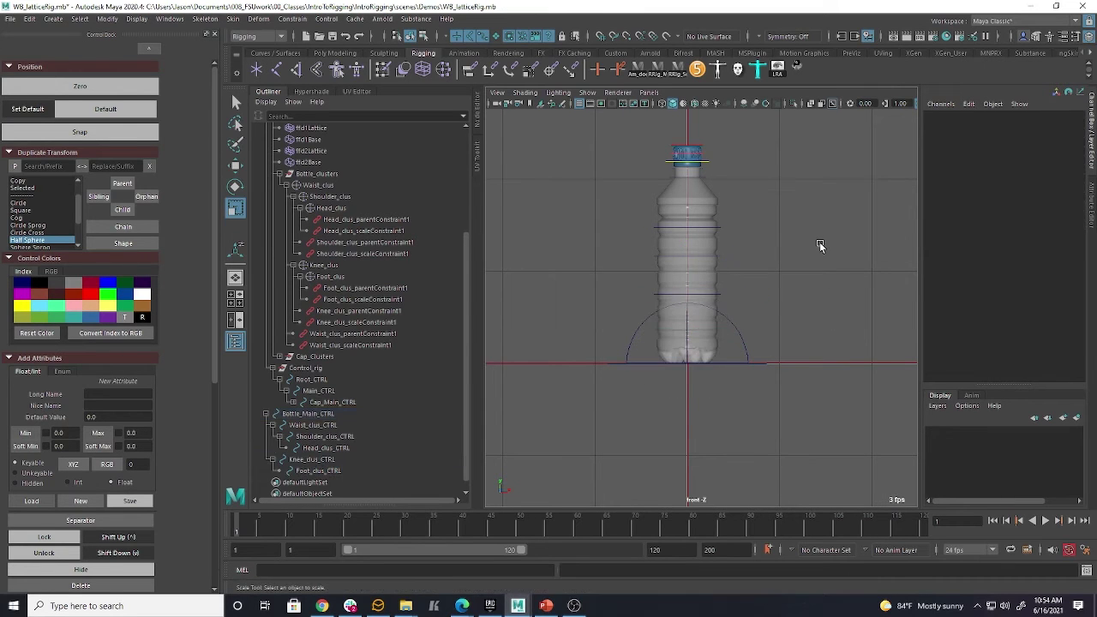
Test-rotate Bottle_Main_CTRL freely in the front view and undo the rotations
left_click(308, 413)
key("e")
left_click_drag(718, 336, 689, 197)
key("ctrl+z")
left_click_drag(710, 332, 710, 374)
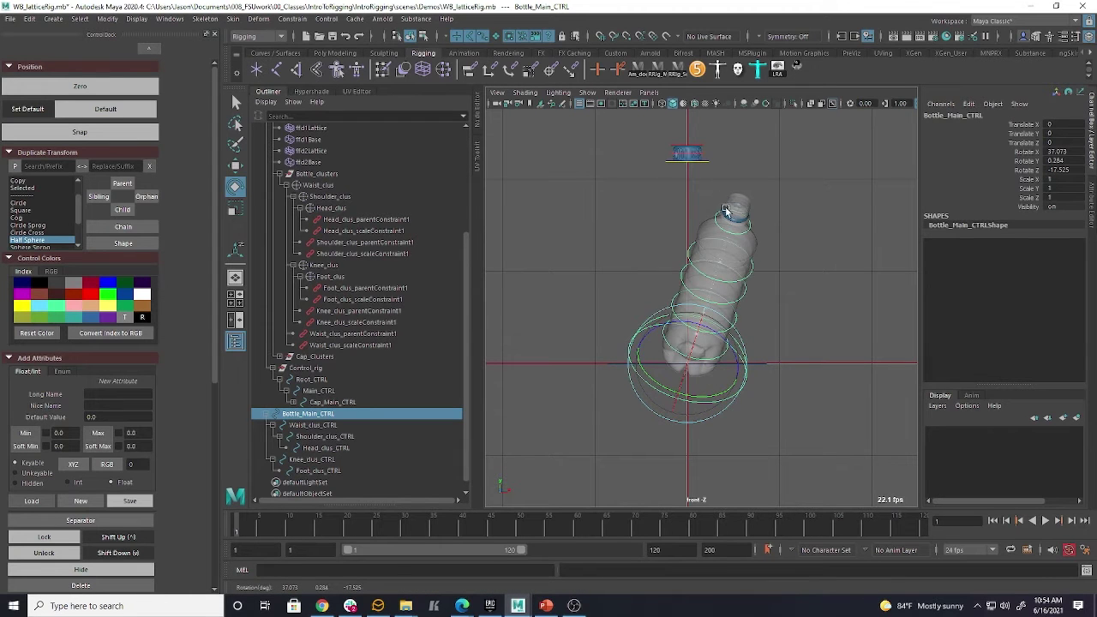
key("ctrl+z")
Switch to the perspective view and parent Bottle_Main_CTRL under Main_CTRL
key("space")
key("space")
scroll(778, 223, "down", 3)
left_click(298, 415)
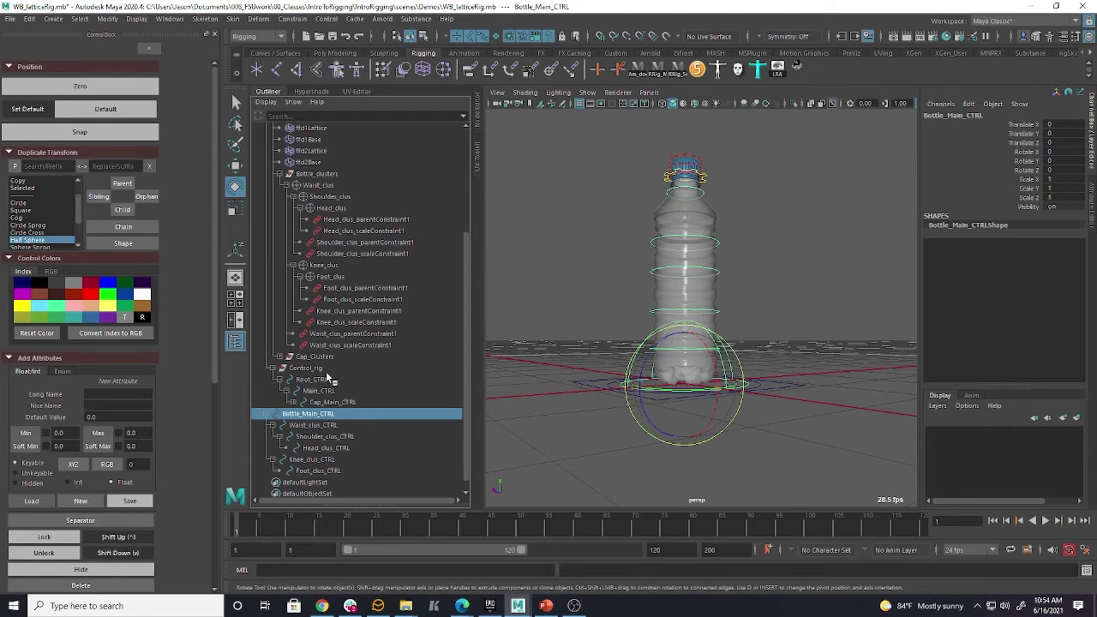
left_click_drag(323, 400, 323, 401)
Test-rotate Main_CTRL with the bottle and cap attached, and undo the rotation
left_click(318, 436)
left_click_drag(692, 365, 673, 387)
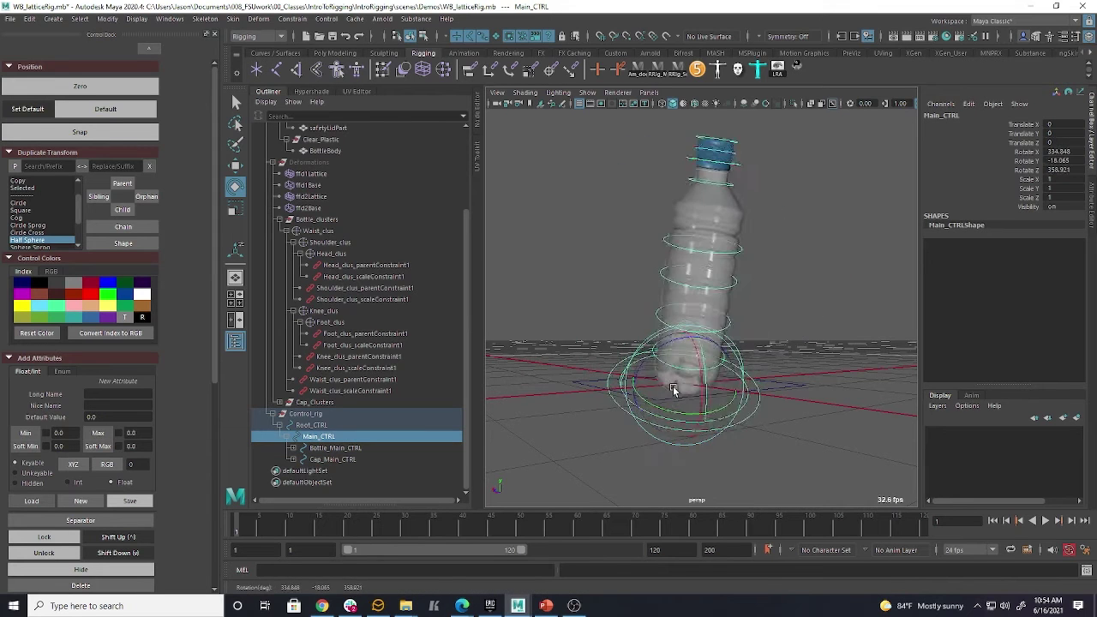
key("ctrl+z")
left_click(778, 293)
Test-move Cap_Main_CTRL up and away from the bottle
left_click(352, 461)
left_click(687, 191)
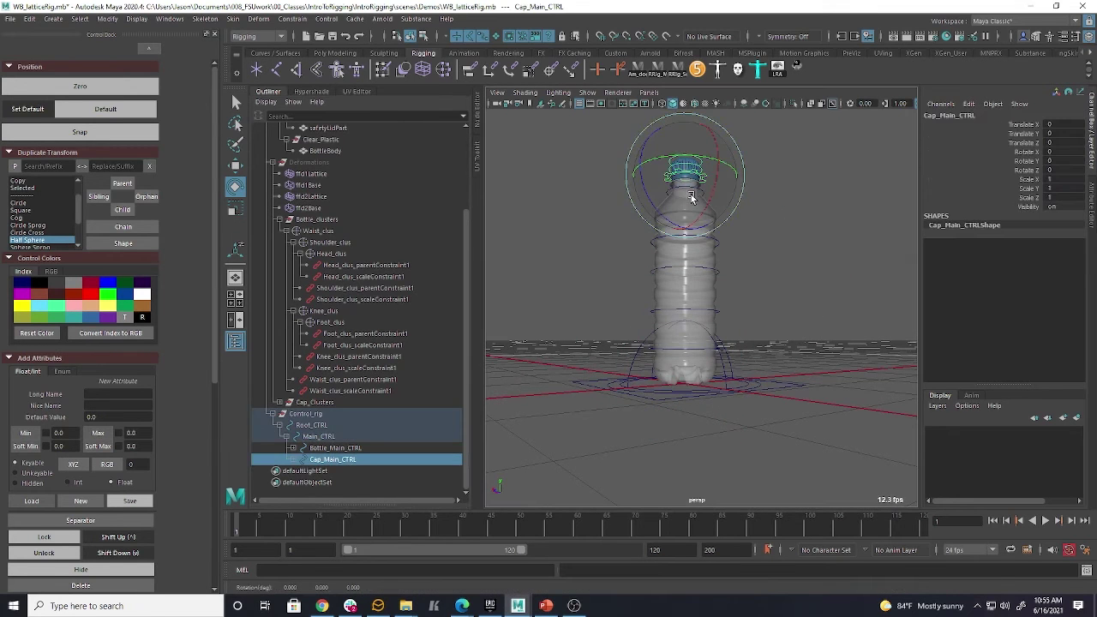
left_click(447, 457)
key("w")
left_click_drag(685, 176, 599, 168)
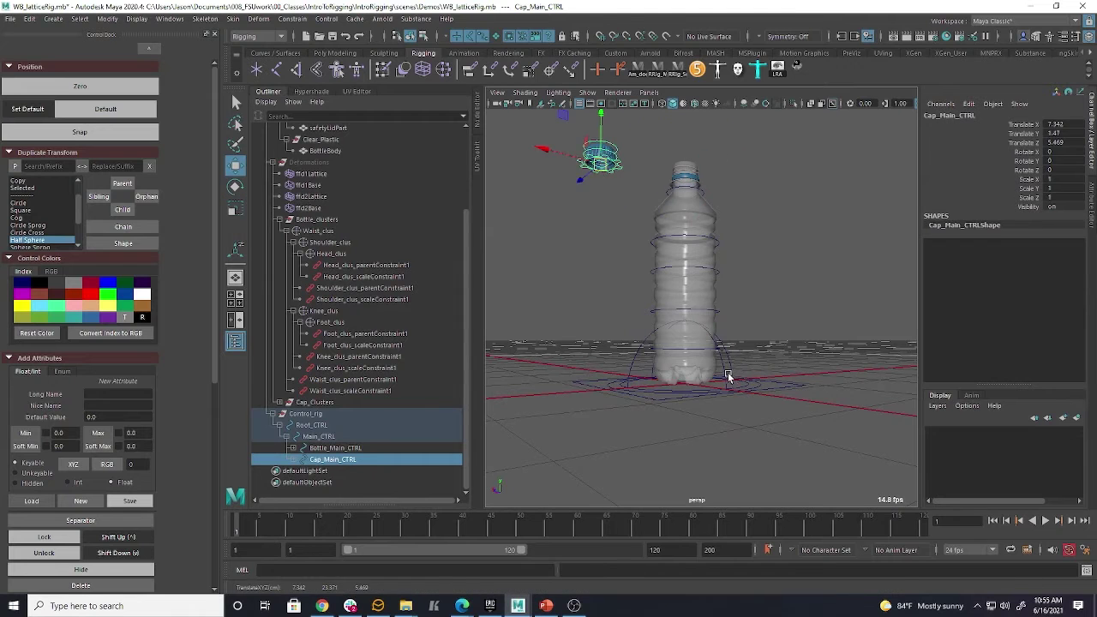
Test-rotate Main_CTRL with the cap offset from the bottle, and undo the rotations and the cap move
left_click(694, 304)
key("e")
left_click_drag(708, 352, 730, 353)
left_click(753, 370)
left_click(748, 369)
key("ctrl+z")
key("ctrl+z")
key("ctrl+z")
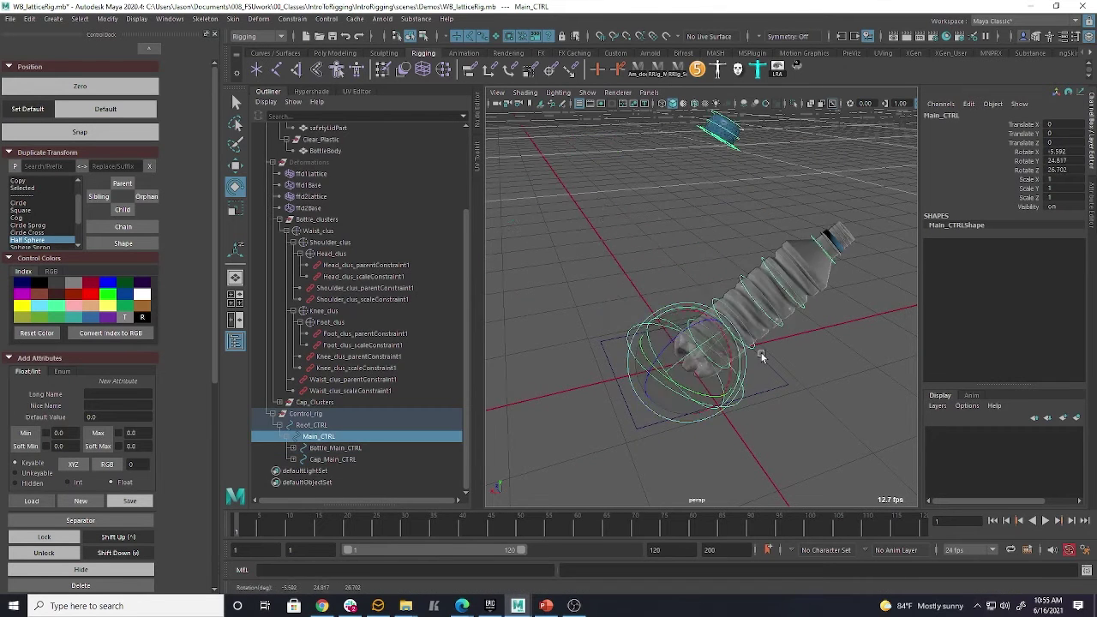
key("ctrl+z")
key("ctrl+z")
left_click(768, 259)
Color Root_CTRL and Bottle_Main_CTRL yellow and Main_CTRL red
left_click_drag(733, 360, 576, 373, "alt")
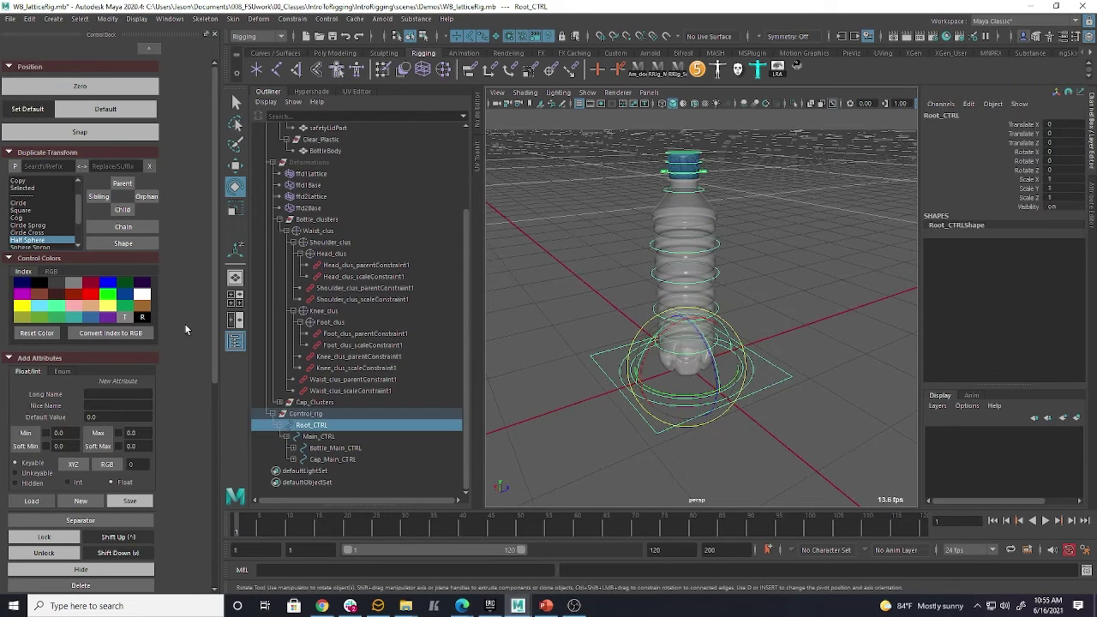
left_click(569, 252)
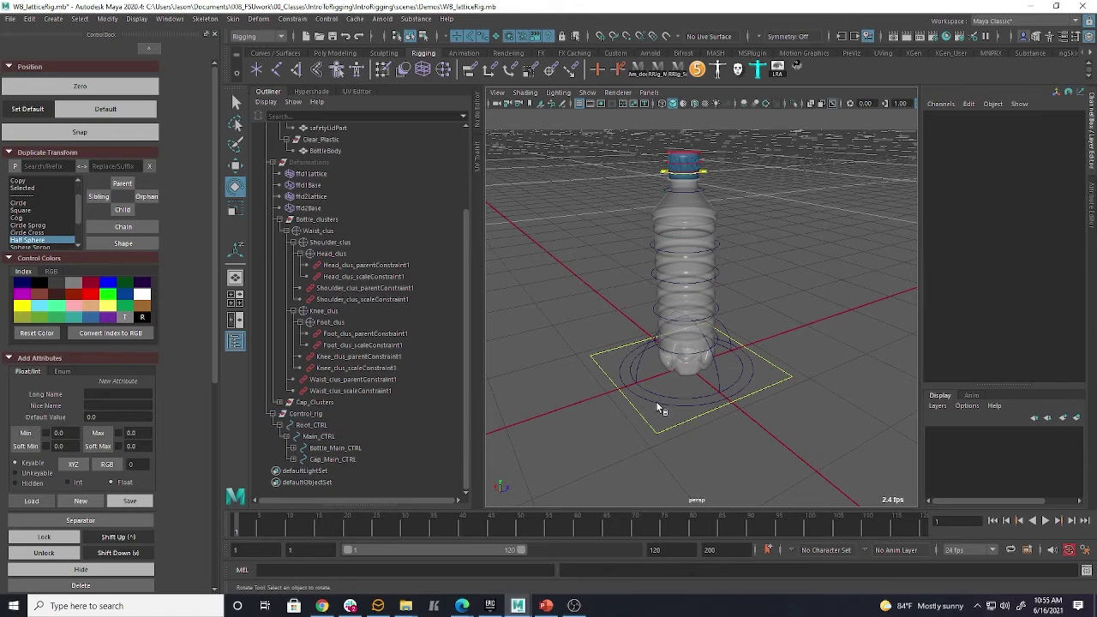
left_click(656, 406)
left_click(586, 219)
left_click(649, 392)
left_click(526, 313)
Color the bottle's Foot, Knee, Waist, Shoulder and Head cluster controls red
left_click(634, 300)
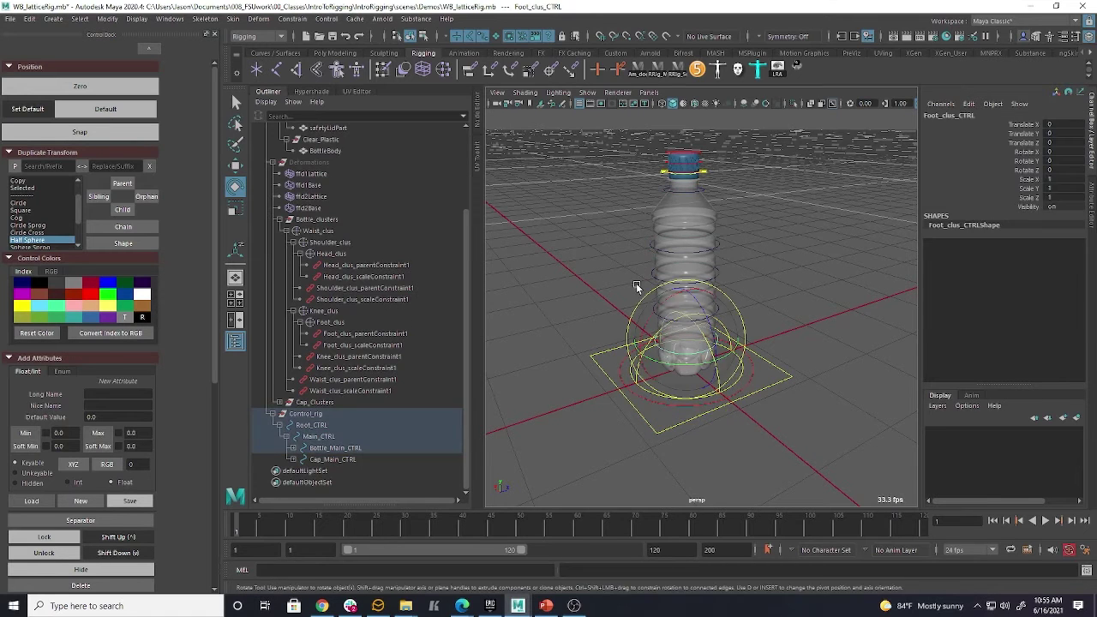
key("minus")
left_click(655, 307, "shift")
left_click(652, 273, "shift")
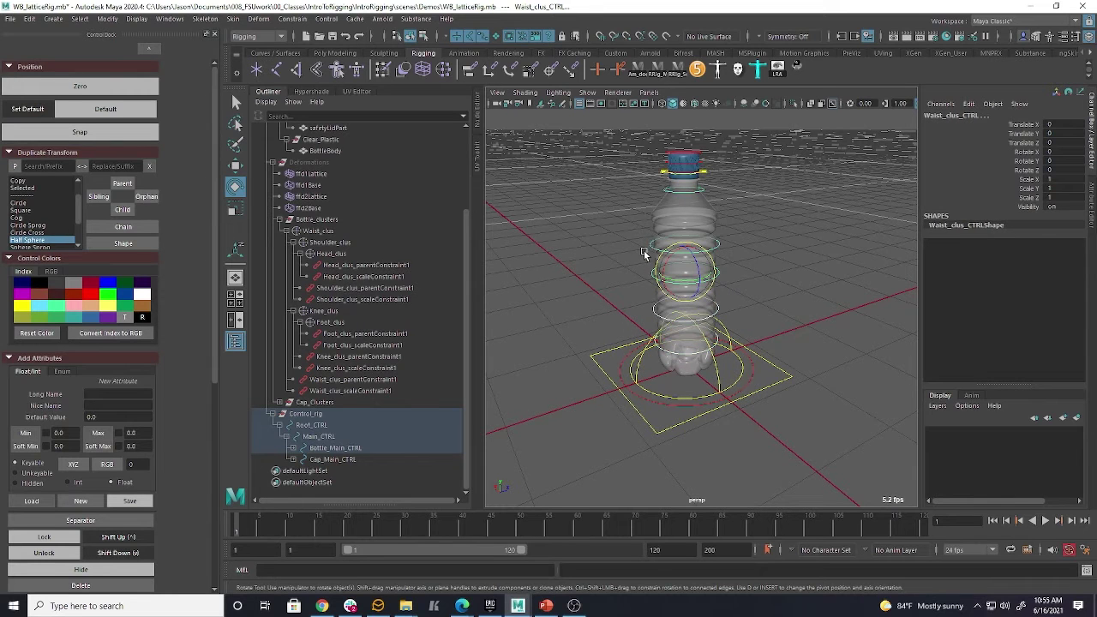
left_click(653, 249)
left_click(664, 191)
left_click(588, 231)
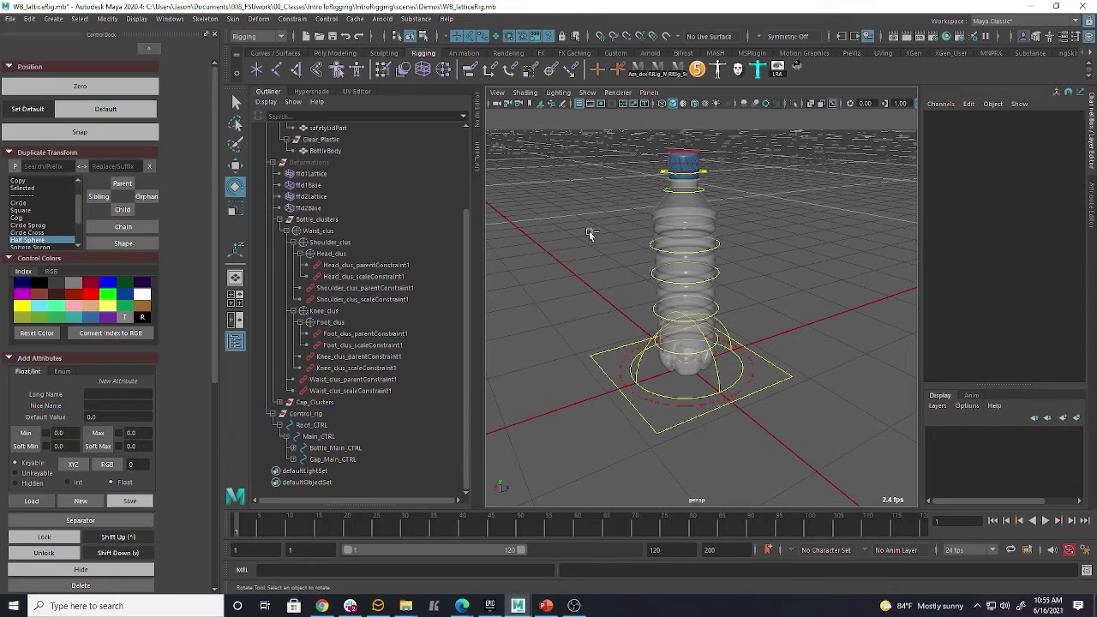
key("ctrl+z")
left_click(588, 237)
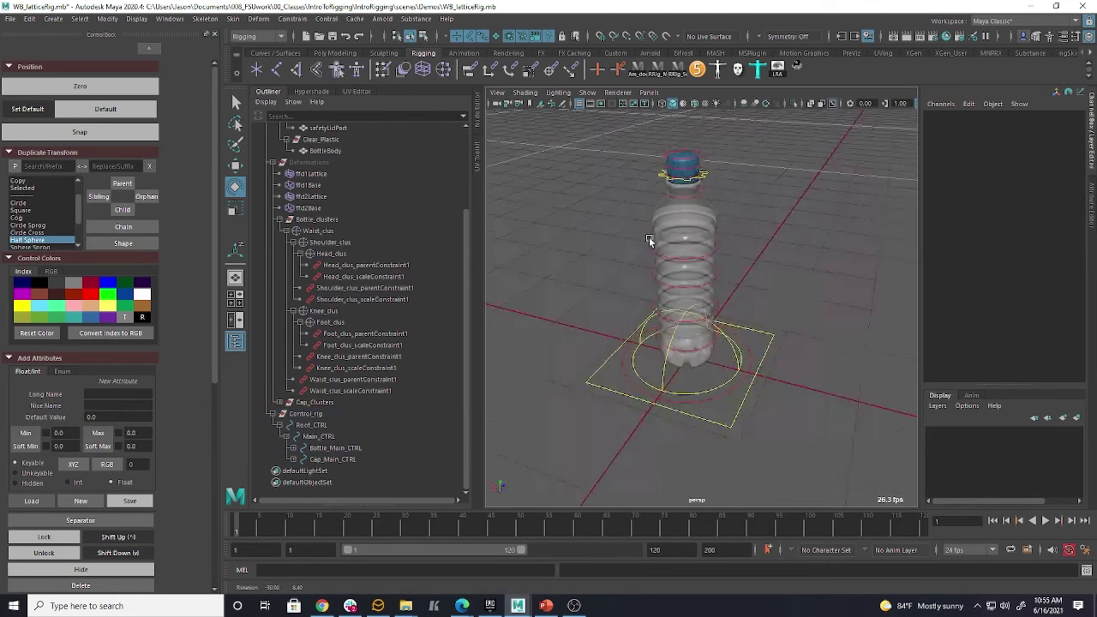
Test-rotate Bottle_Main_CTRL to tip the bottle over without the cap, and undo the rotation
left_click(720, 383)
left_click_drag(689, 351, 698, 381)
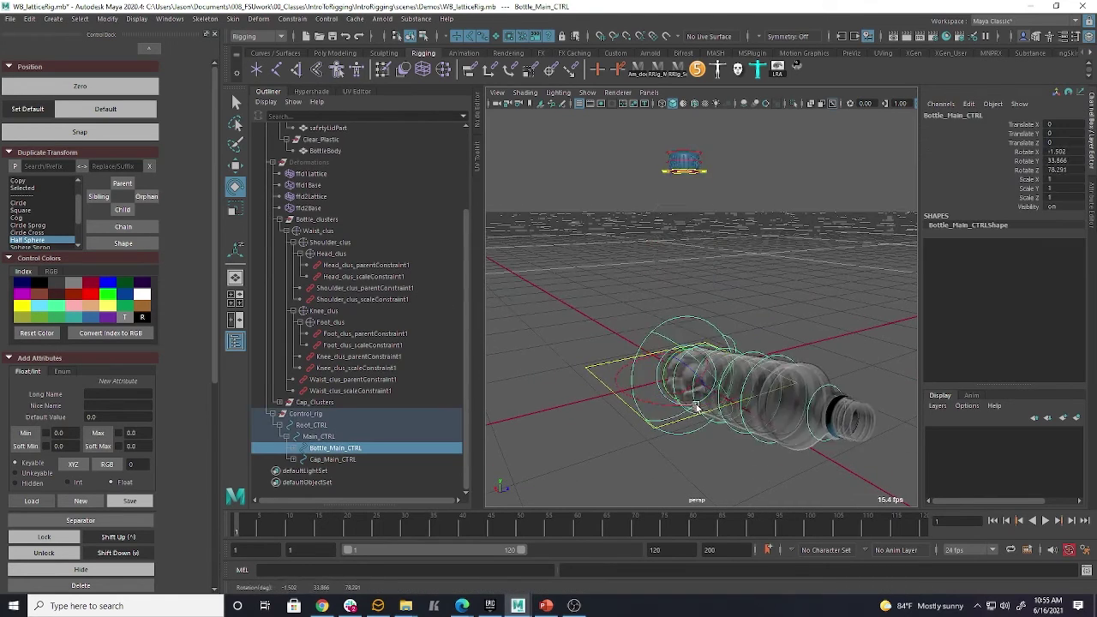
key("ctrl+z")
left_click(816, 299)
left_click_drag(817, 299, 705, 316, "alt")
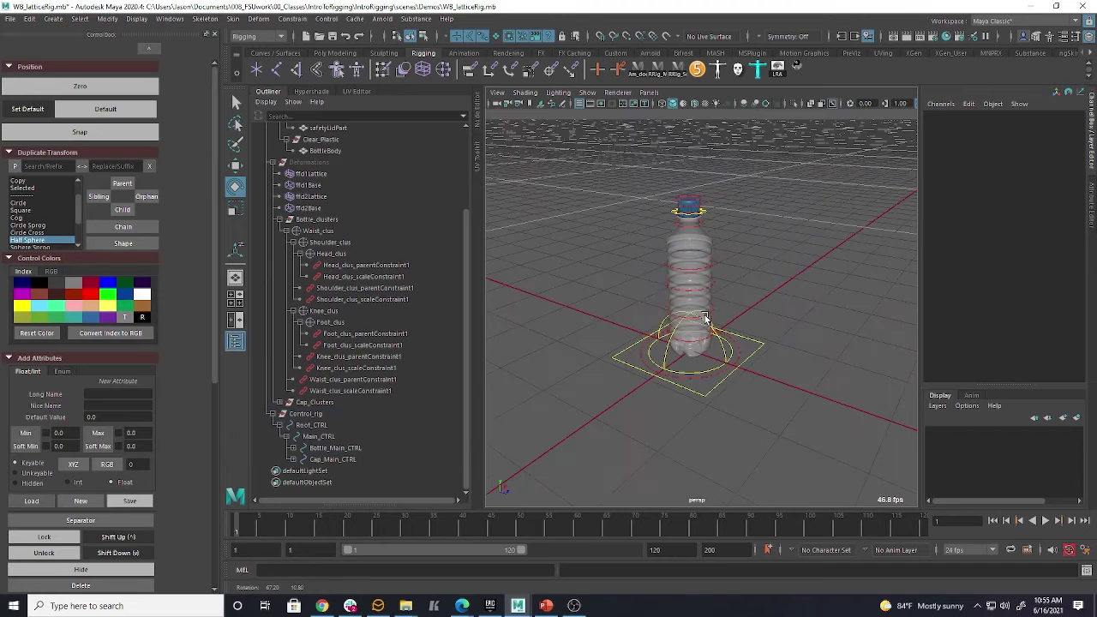
Collapse the Bottle_clusters and Deformations groups and review the main geo, Deformations and Control_rig groups under waterbottle
left_click(279, 220)
left_click(300, 266)
left_click(272, 266)
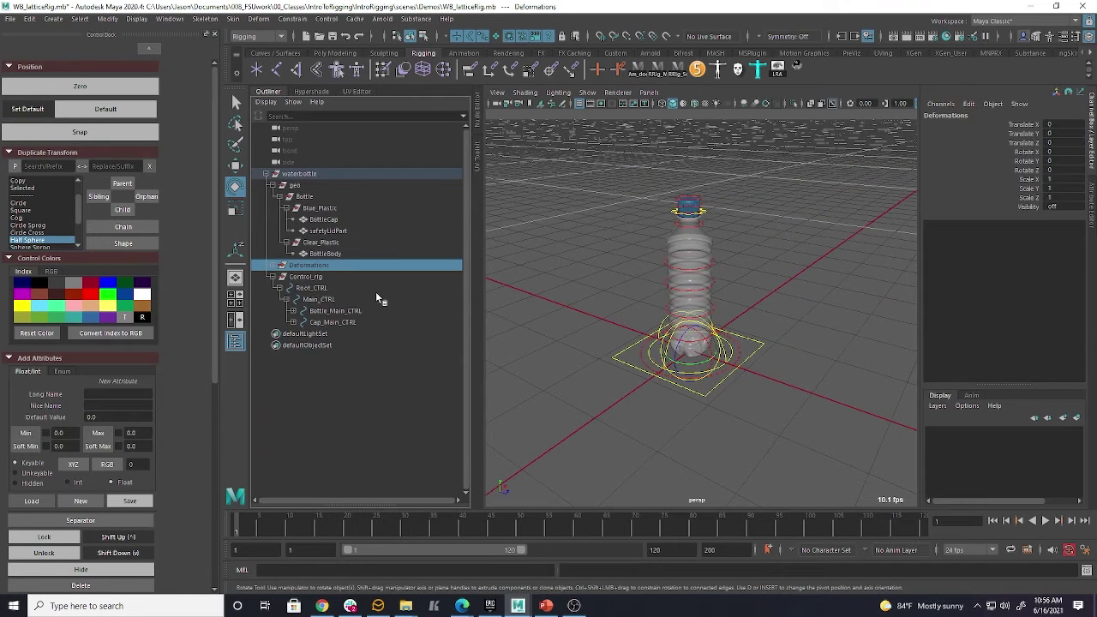
left_click(302, 278)
left_click(272, 185)
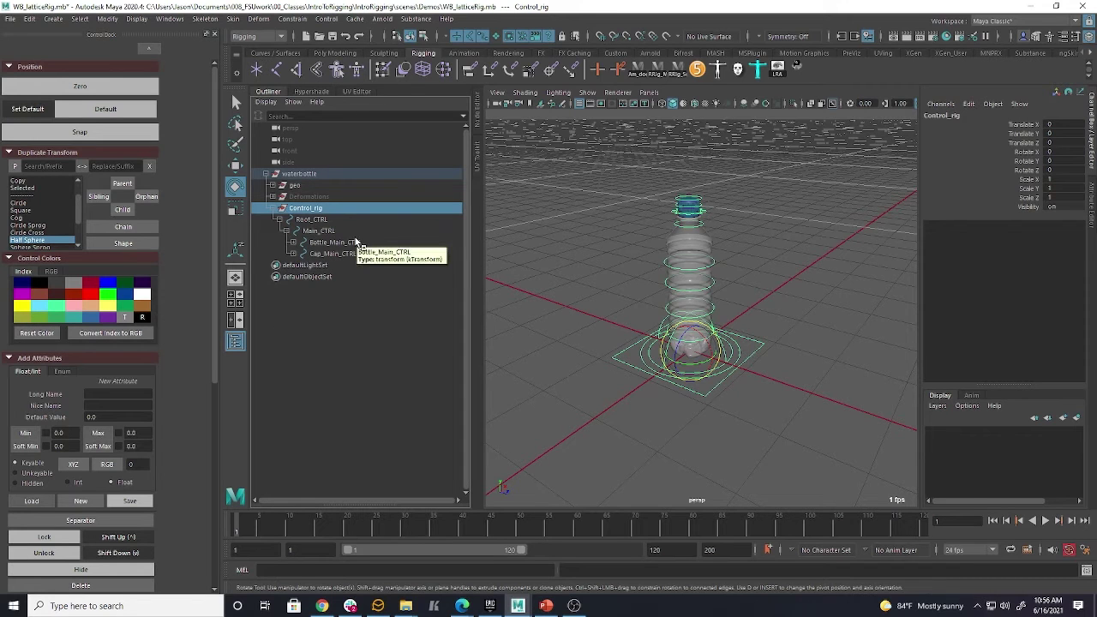
Lock the translate, rotate and scale channels of the Bottle group and all plastic groups and meshes inside it
left_click(271, 185)
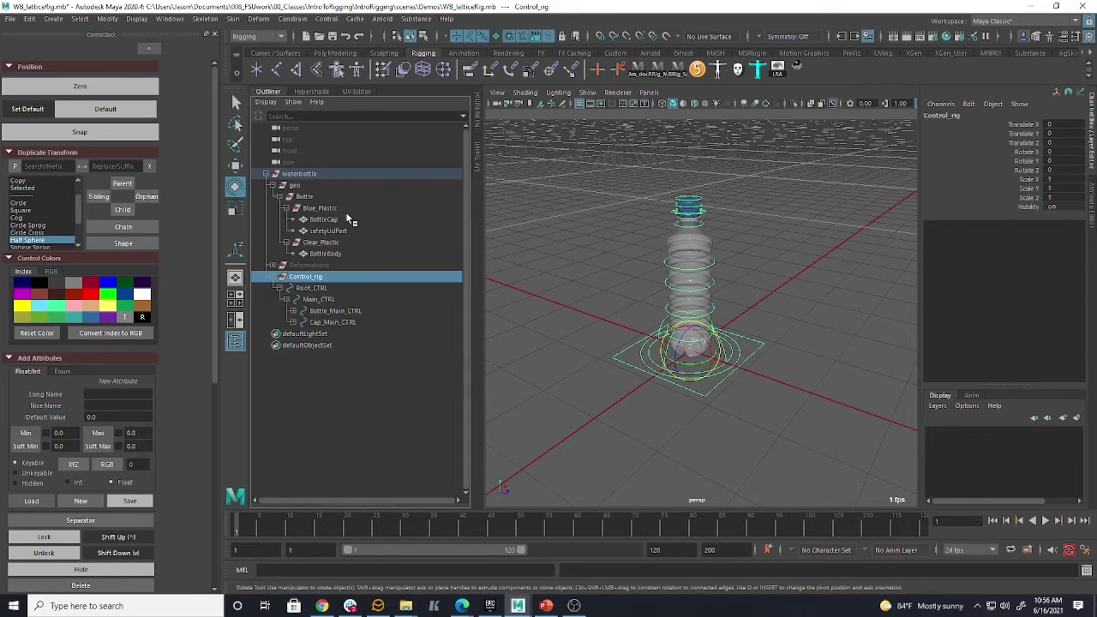
left_click_drag(318, 196, 334, 255)
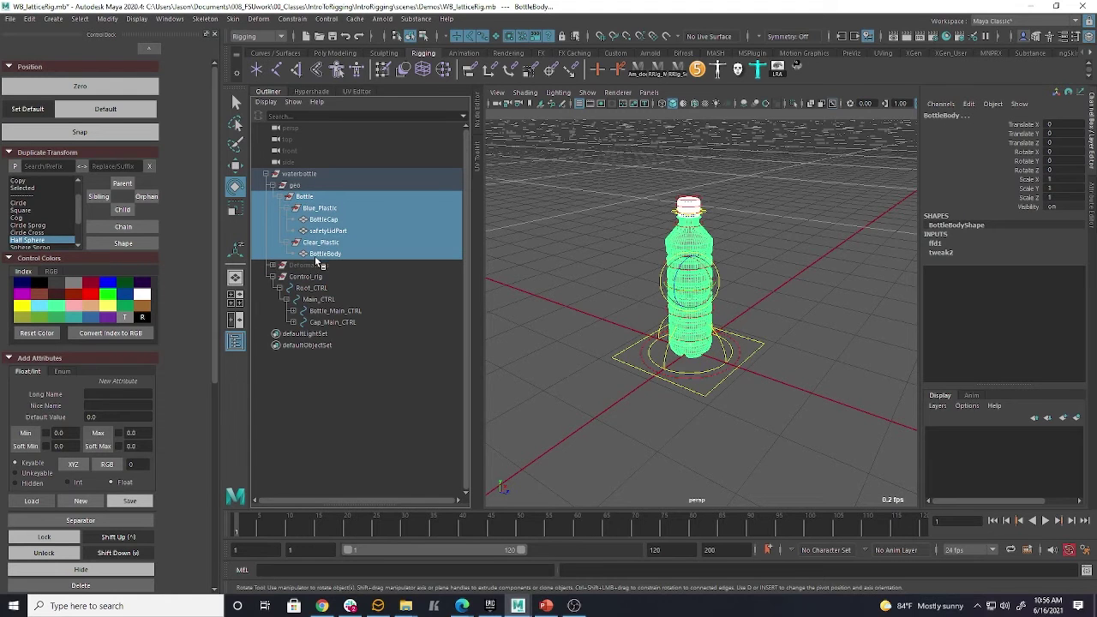
left_click_drag(1016, 125, 1024, 207)
right_click(1020, 161)
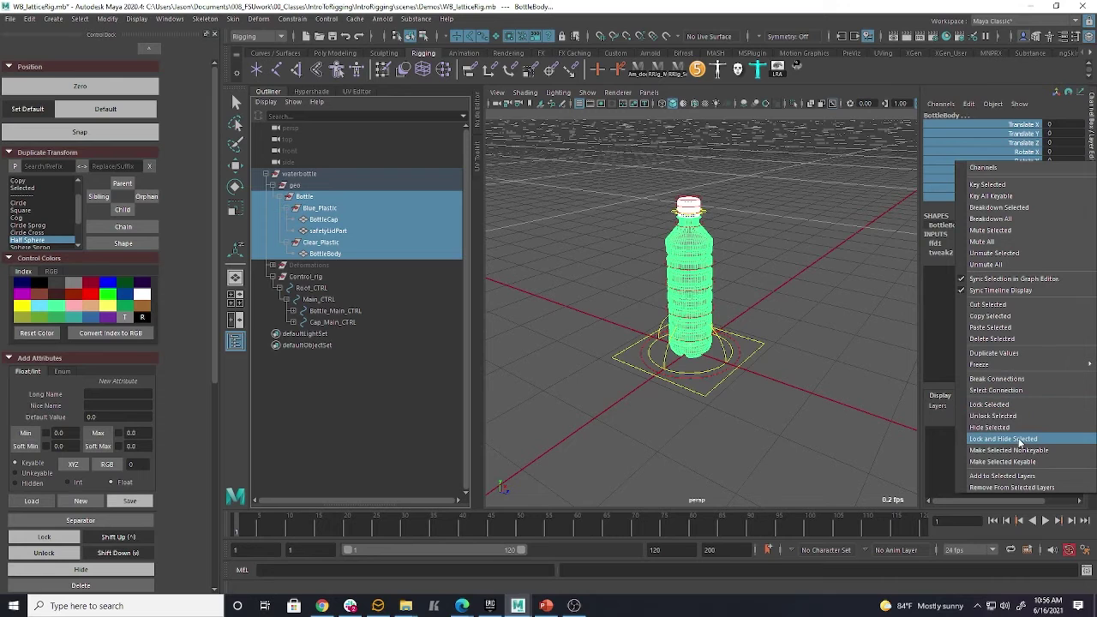
left_click(1020, 439)
left_click(835, 262)
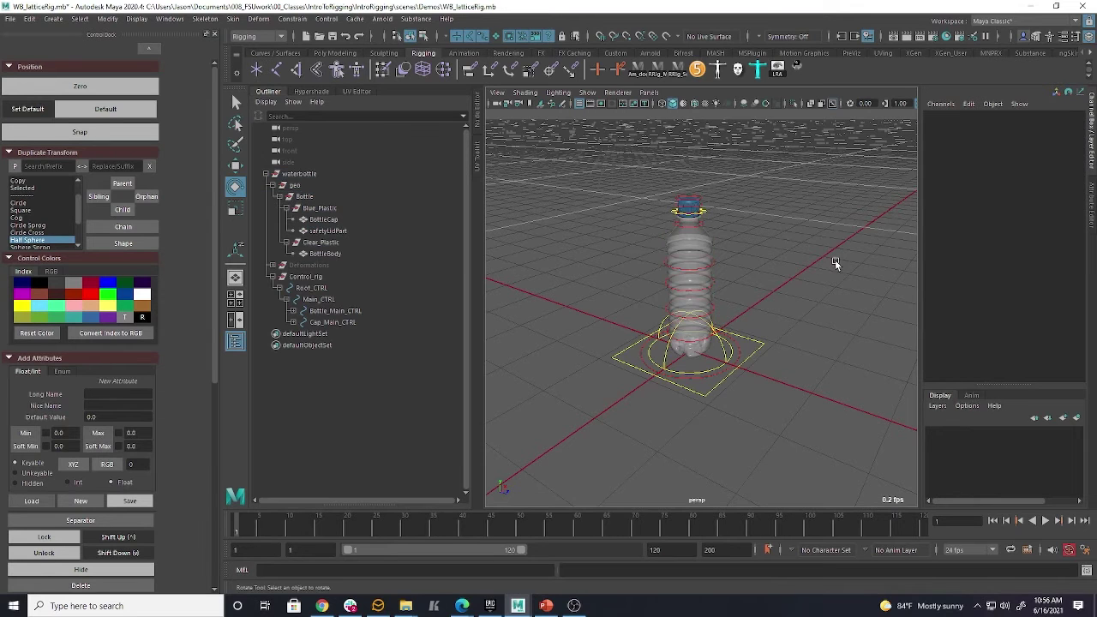
Select the BottleBody mesh in the viewport to check its locked transform channels, and clear the selection
left_click(706, 238)
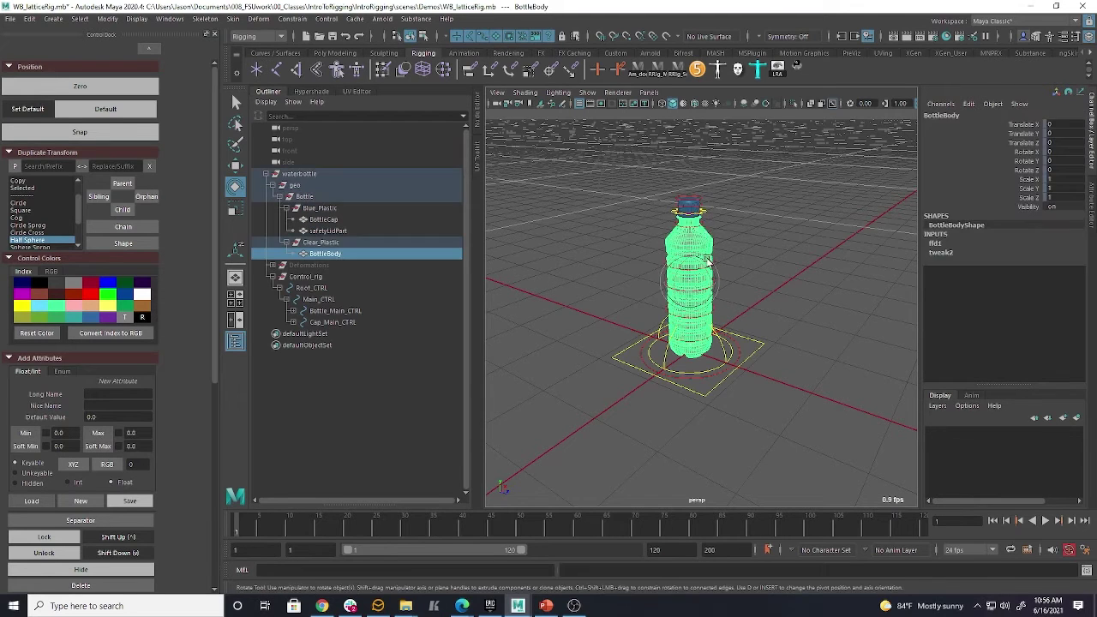
left_click(695, 276)
left_click(784, 227)
left_click(688, 285)
left_click(784, 221)
Test-rotate Shoulder_clus_CTRL to check how the cap behaves when the bottle bends, and undo the rotation
left_click(713, 269)
left_click_drag(709, 268, 701, 233)
right_click_drag(682, 204, 707, 262, "alt")
left_click_drag(707, 262, 794, 203, "alt")
middle_click_drag(793, 203, 775, 269, "alt")
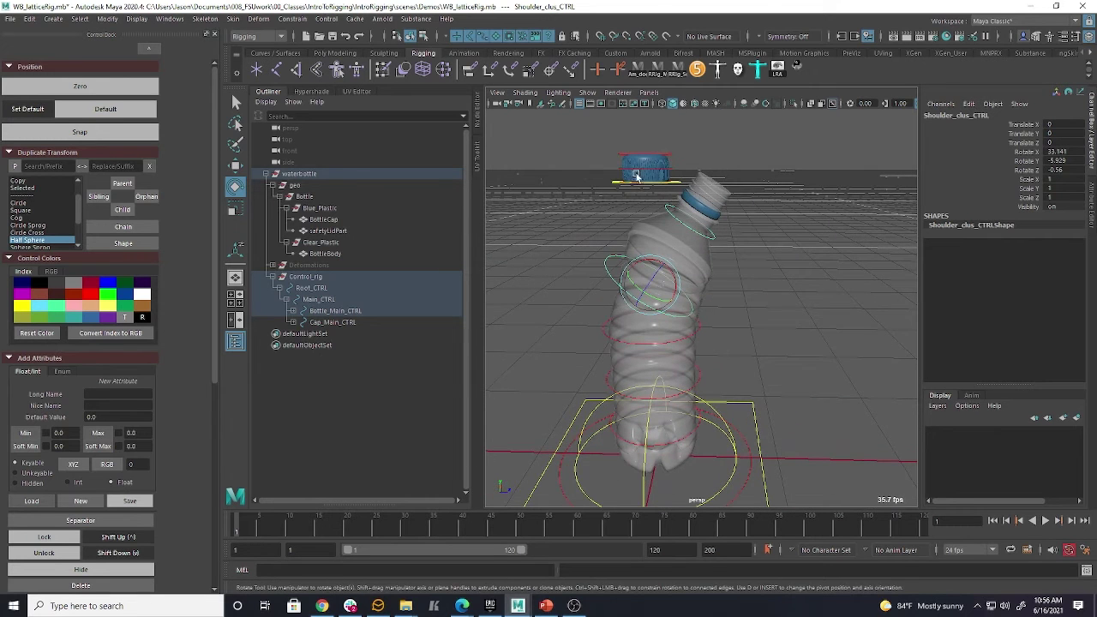
Try parenting Cap_Main_CTRL under Head_clus_CTRL in the bottle control hierarchy
left_click(337, 323)
left_click(293, 311)
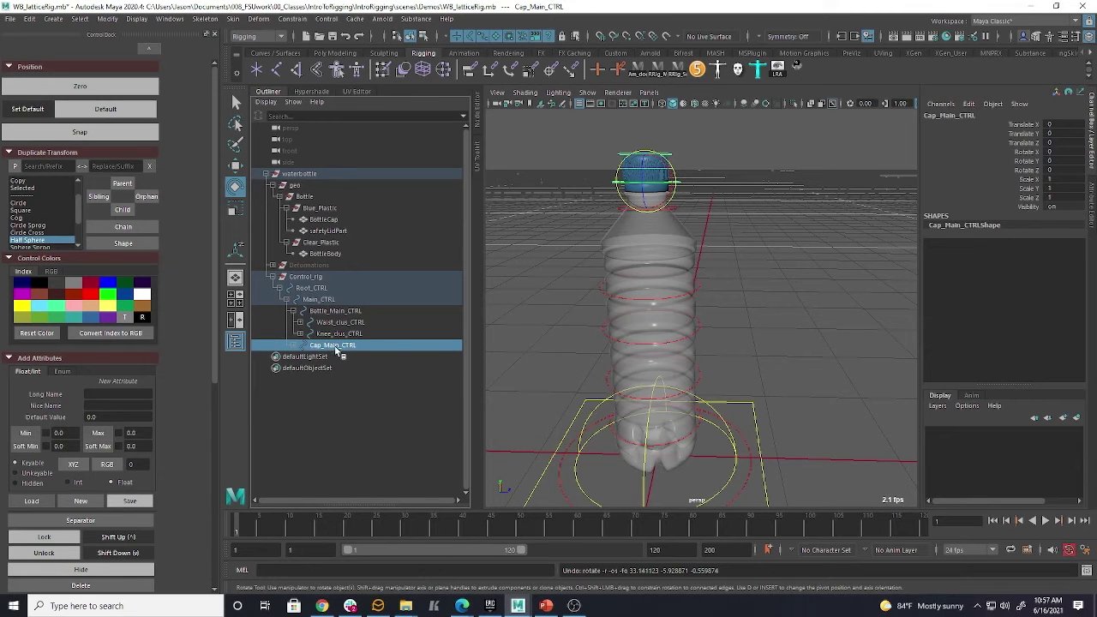
left_click(299, 322)
left_click(306, 334)
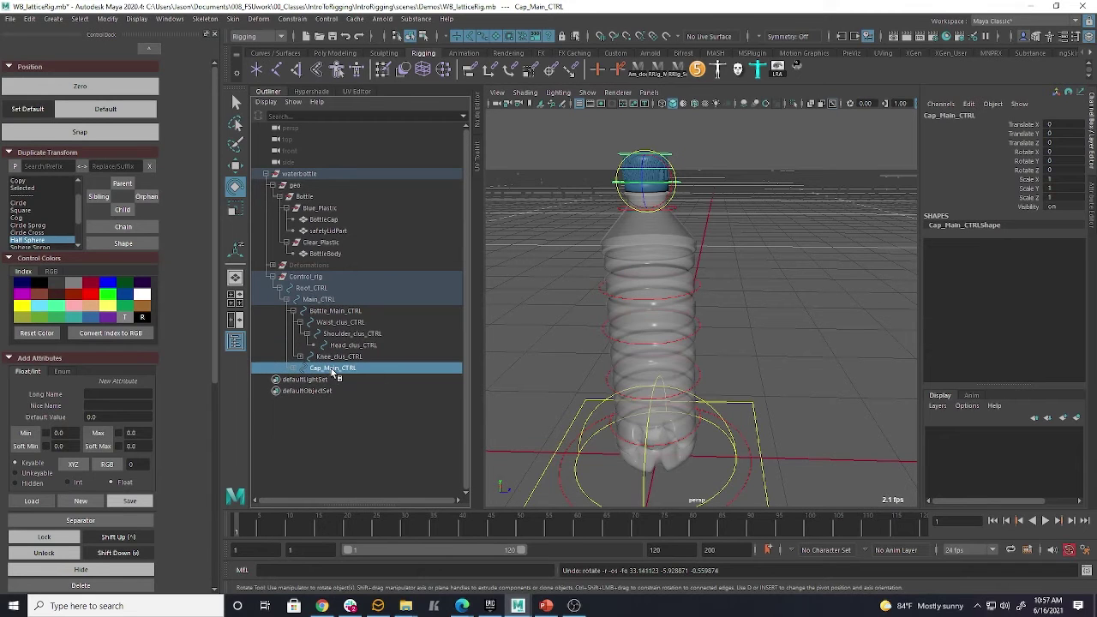
left_click_drag(334, 371, 343, 346)
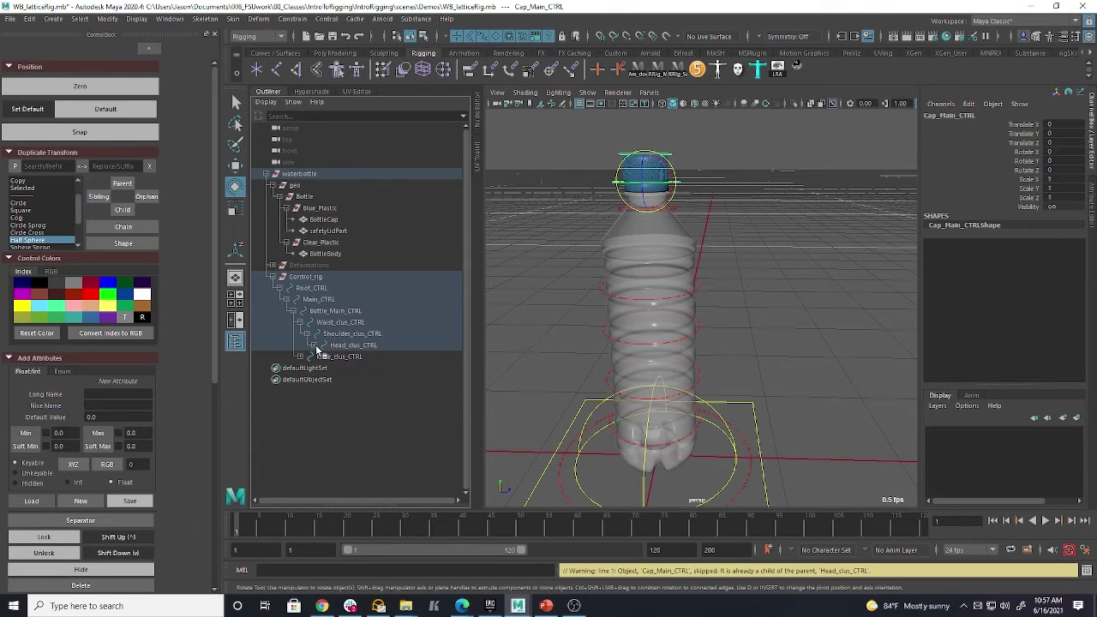
Test-rotate Head_clus_CTRL with the cap control parented beneath it, and undo the rotation
left_click(676, 207)
left_click_drag(670, 197, 640, 180)
key("ctrl+z")
key("ctrl+z")
key("ctrl+z")
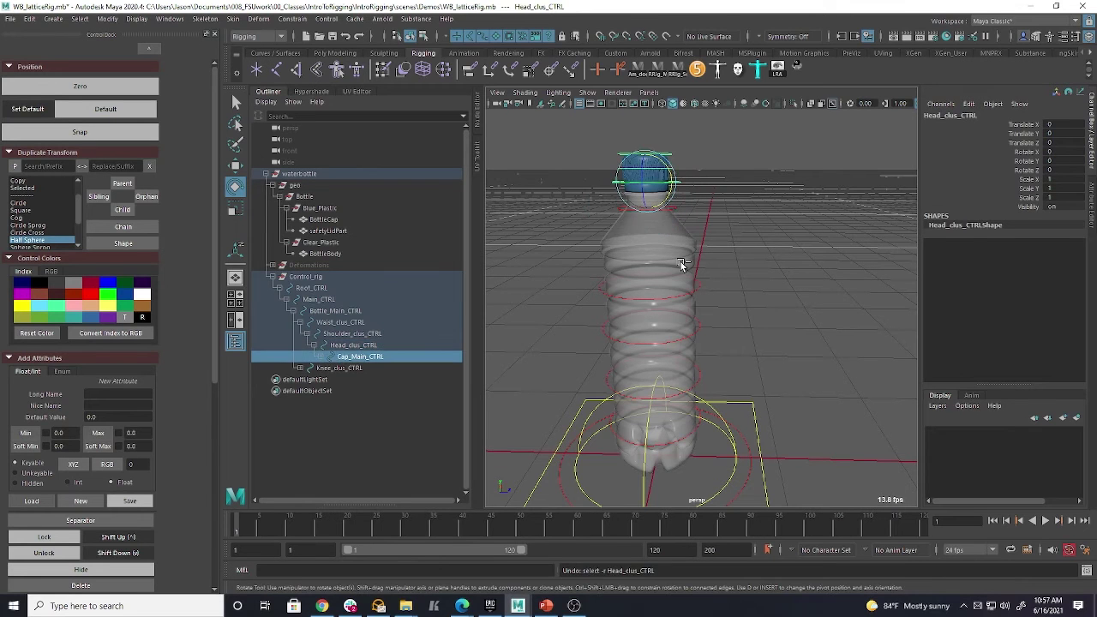
Return Cap_Main_CTRL to its place directly under Main_CTRL and clear the selection
left_click_drag(752, 184, 647, 251, "alt")
right_click_drag(647, 251, 635, 256, "alt")
middle_click_drag(636, 256, 658, 280, "alt")
middle_click_drag(333, 369, 335, 370)
left_click(762, 185)
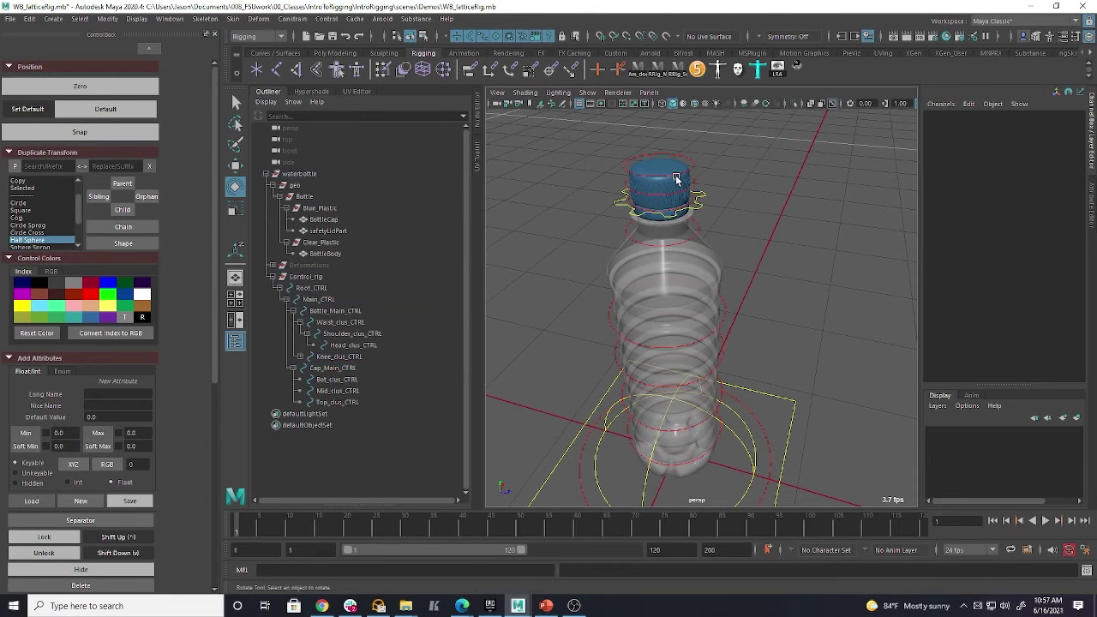
Hide the Blue_Plastic group to expose the bottle's neck and mouth
left_click(329, 244)
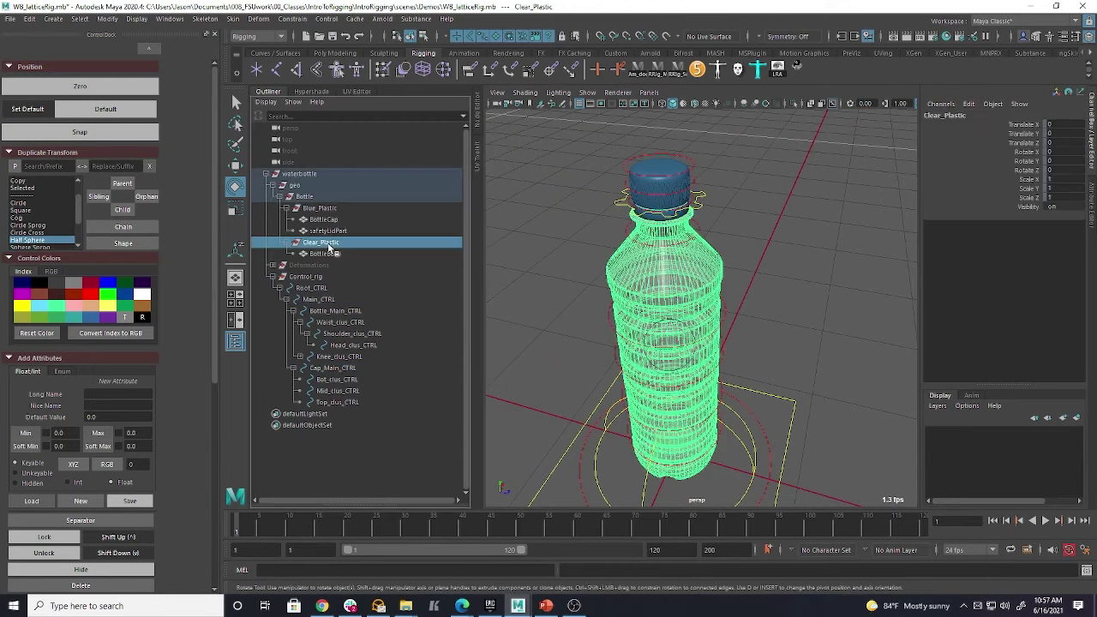
left_click(329, 210)
key("ctrl+h")
left_click_drag(722, 181, 774, 212, "alt")
mouse_move(774, 212)
right_mouse_down("alt")
mouse_move(856, 327)
mouse_move(845, 254)
mouse_move(760, 211)
right_mouse_up("alt")
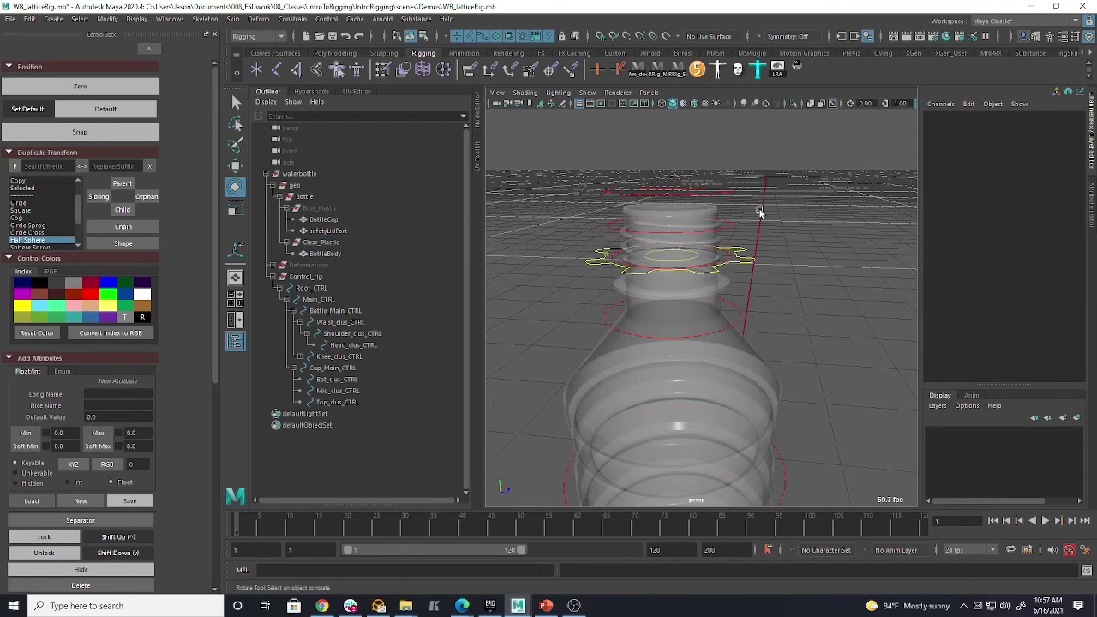
Create a locator and raise it to the center of the bottle's mouth, at about 23.24 in Translate Y
left_click(59, 22)
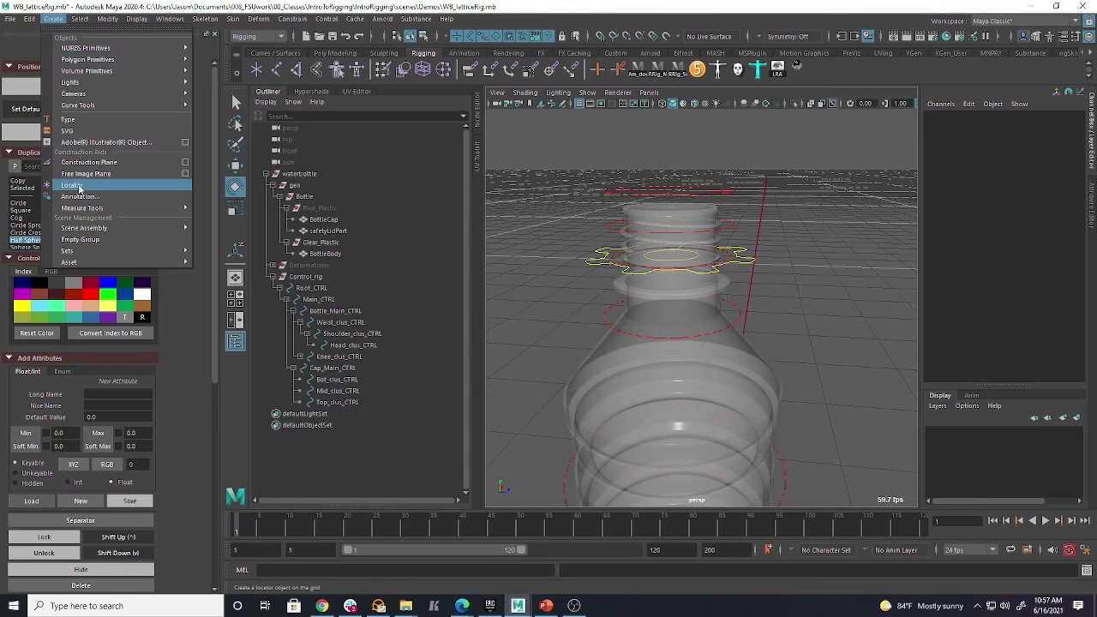
left_click(89, 188)
right_click_drag(857, 292, 794, 250, "alt")
key("w")
left_click_drag(794, 250, 803, 231, "alt")
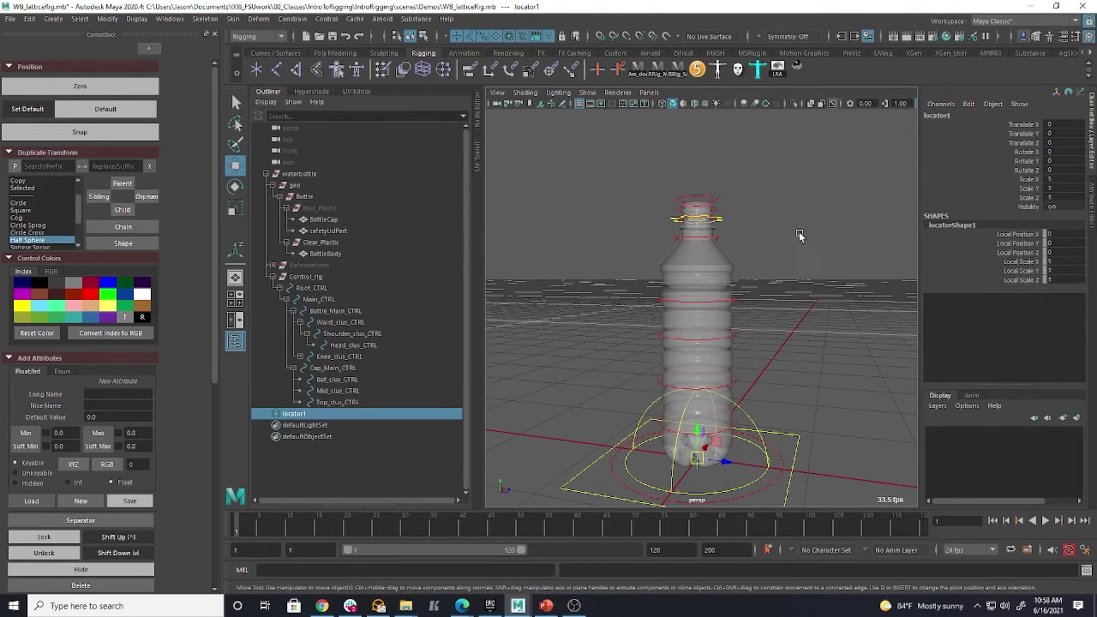
left_click_drag(699, 431, 754, 209)
key("f")
Rename the locator Cap_Parent_Locator and freeze its transformations
left_click(936, 117)
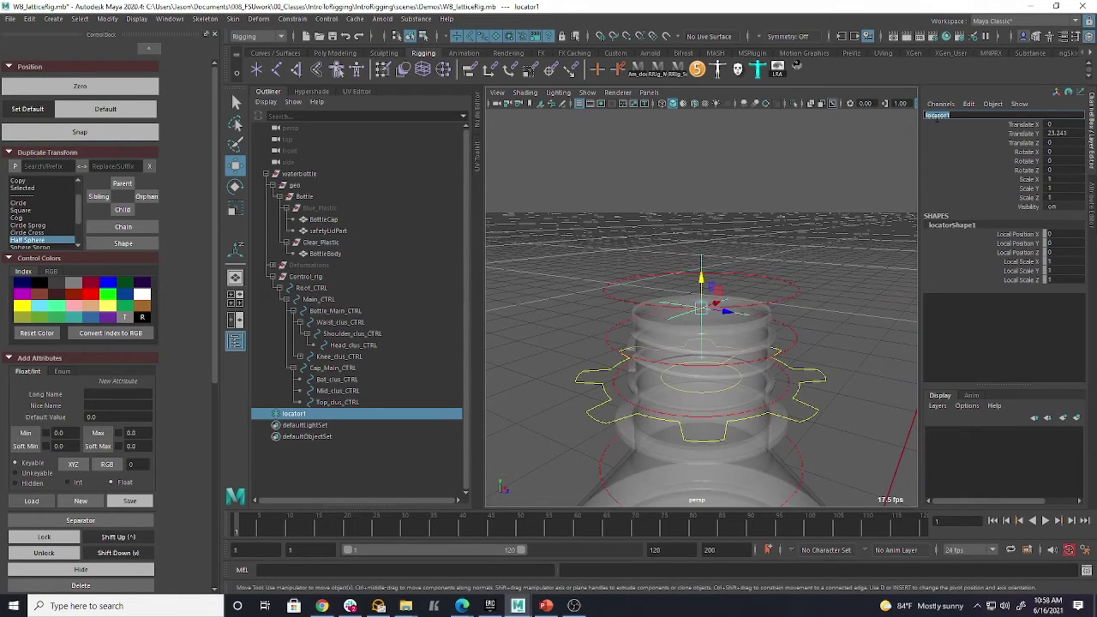
type("Cap_Parent_Locator")
key("Return")
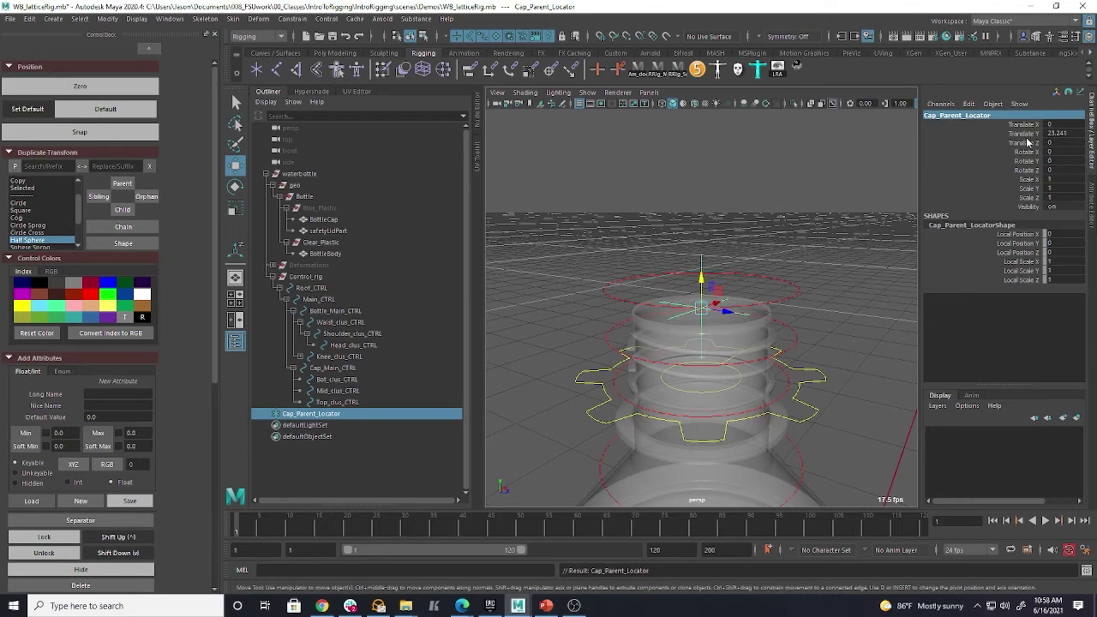
left_click(107, 19)
left_click(146, 73)
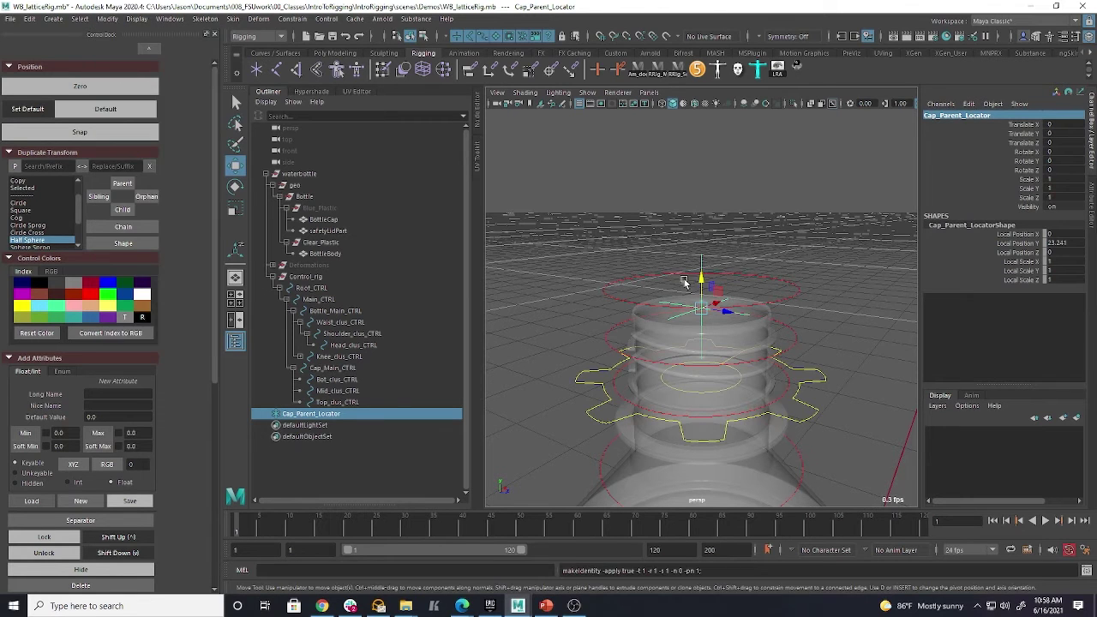
Parent Cap_Parent_Locator under Head_clus_CTRL, and test-rotate that control and undo the rotation
middle_click_drag(347, 409, 354, 346)
left_click(353, 344)
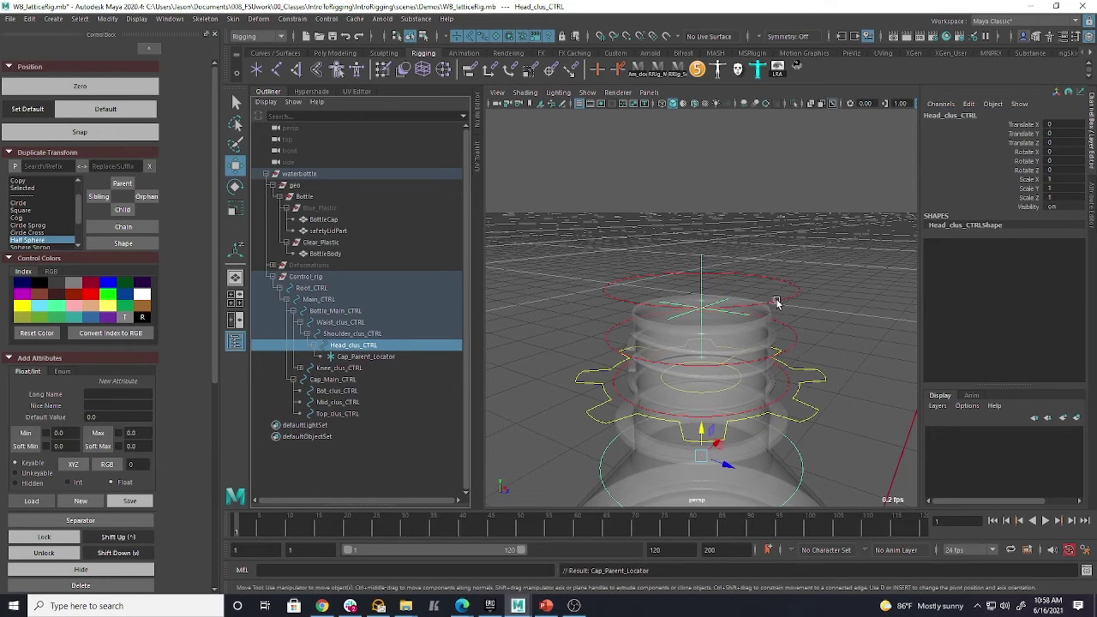
right_click_drag(807, 380, 694, 384, "alt")
mouse_move(694, 384)
left_mouse_down("alt")
mouse_move(771, 388)
mouse_move(700, 368)
mouse_move(702, 360)
mouse_move(711, 390)
mouse_move(724, 392)
mouse_move(695, 374)
left_mouse_up("alt")
key("e")
key("ctrl+z")
left_click(798, 268)
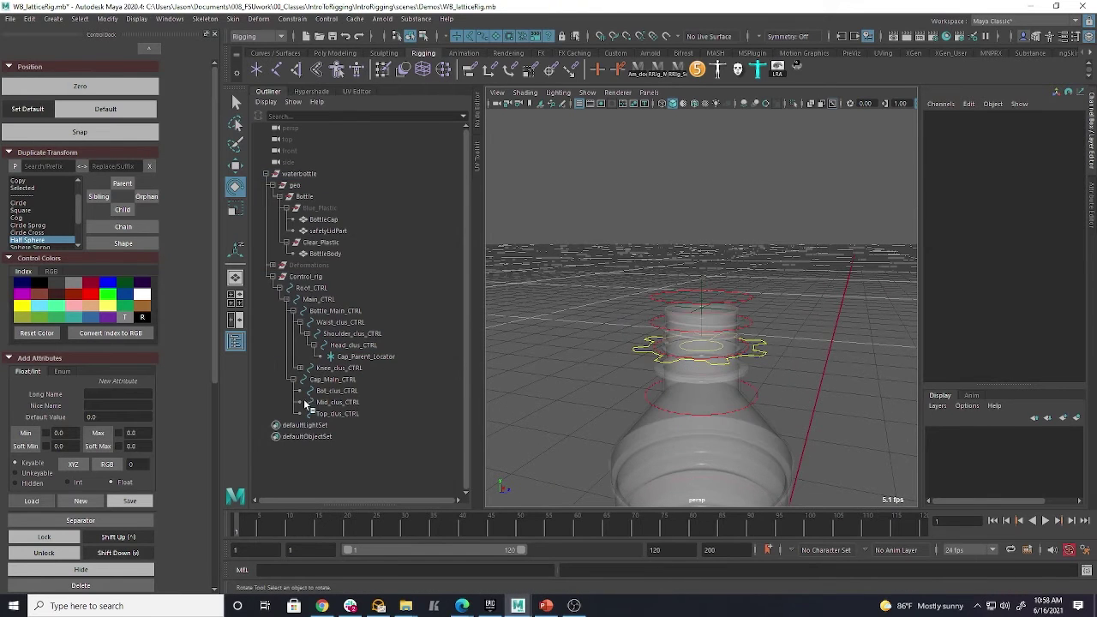
Parent-constrain Cap_Main_CTRL to Cap_Parent_Locator
left_click(350, 380)
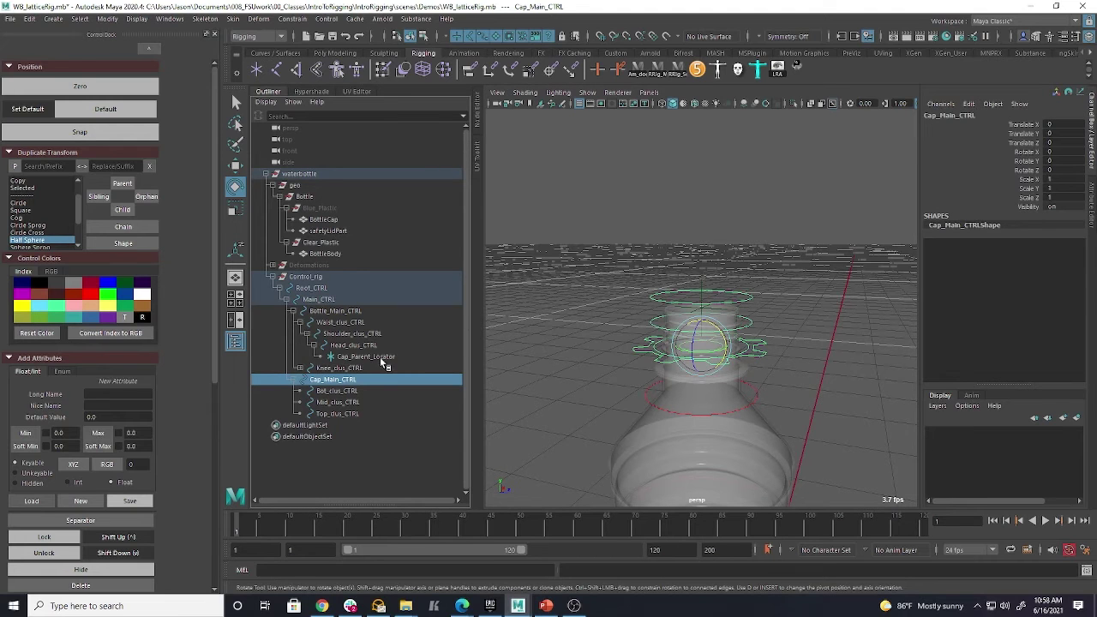
left_click(365, 356)
left_click(351, 379, "ctrl")
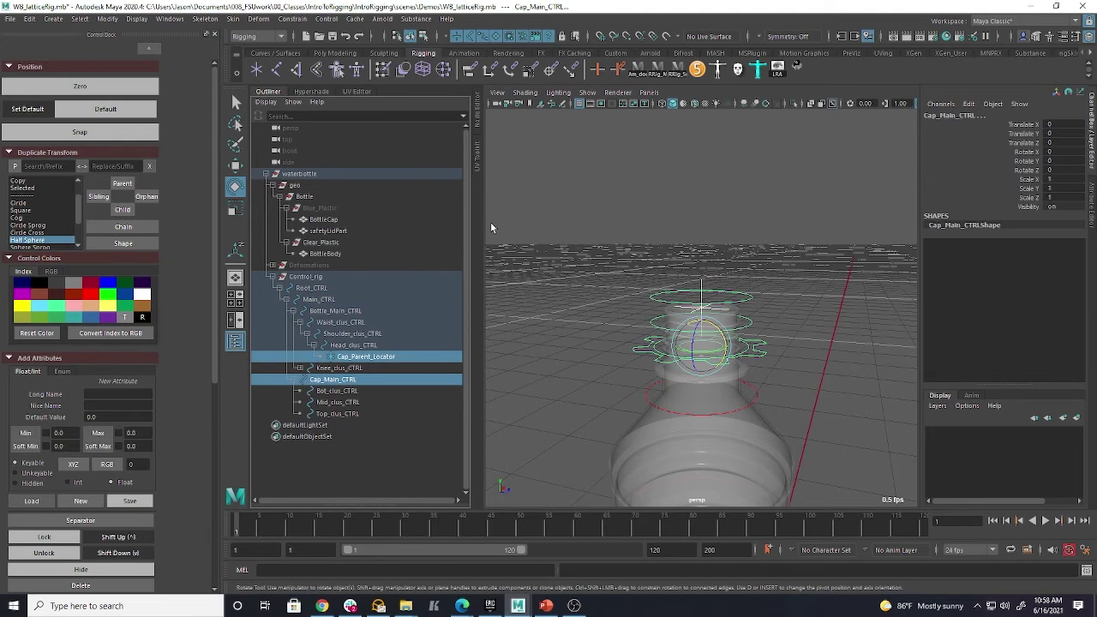
left_click(292, 19)
left_click(313, 49)
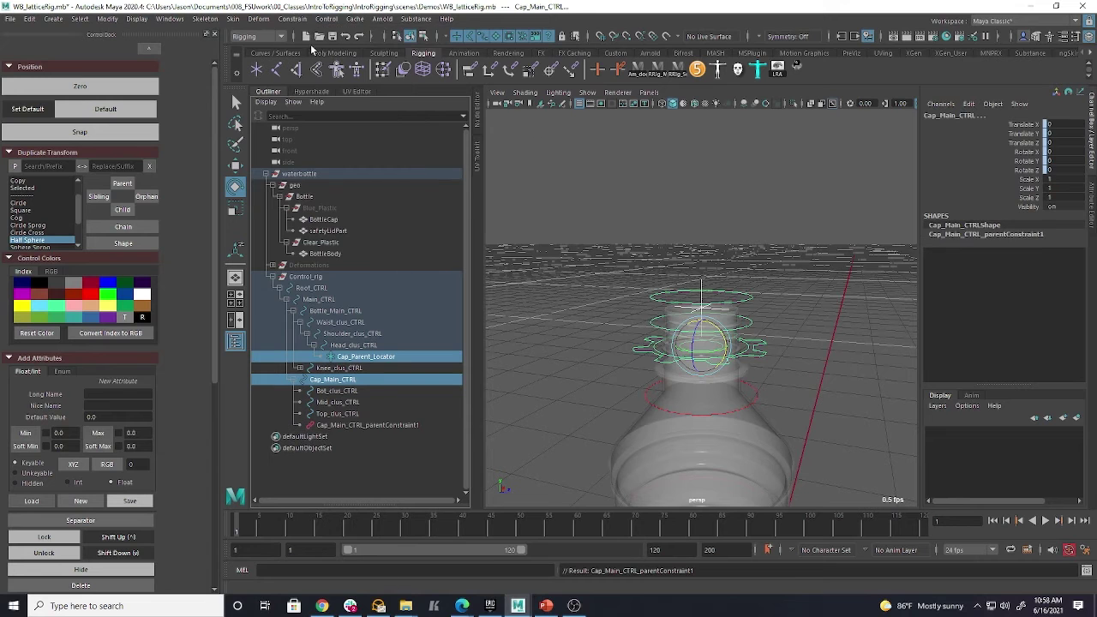
Show the hidden Blue_Plastic group again and clear the selection
left_click(334, 208)
key("shift+h")
left_click(817, 313)
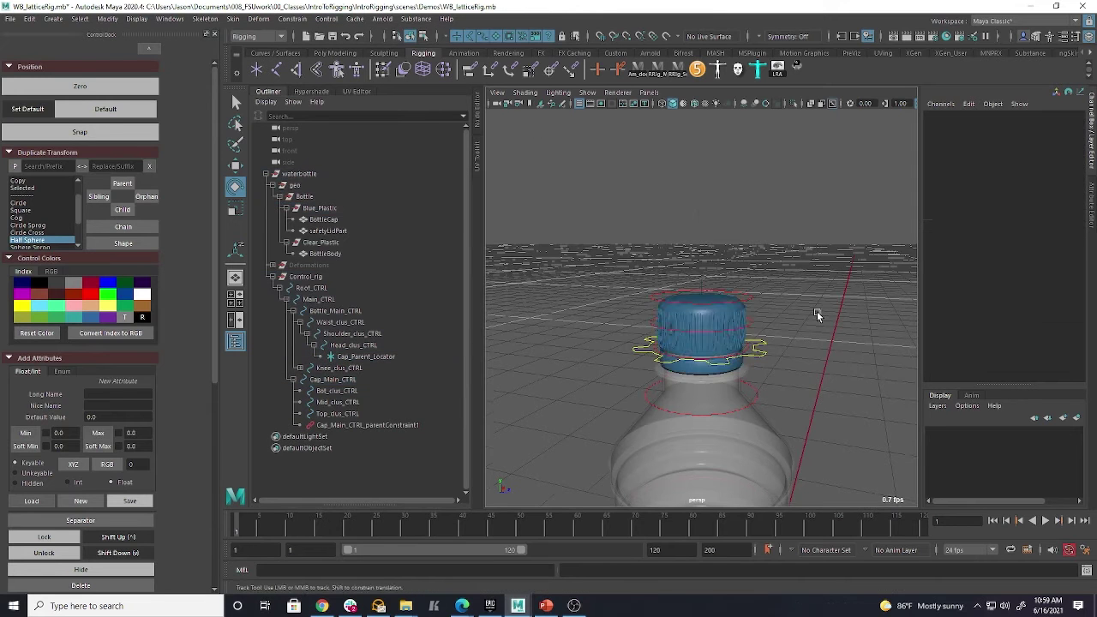
Test-rotate Head_clus_CTRL with the constrained cap, try a move at the cap, and undo both changes
middle_click_drag(758, 373, 753, 307, "alt")
left_click(752, 327)
mouse_move(717, 310)
left_mouse_down()
mouse_move(718, 336)
mouse_move(716, 292)
mouse_move(717, 314)
mouse_move(728, 309)
left_mouse_up()
left_click(753, 224)
key("w")
left_click_drag(759, 225, 811, 183)
key("ctrl+z")
key("ctrl+z")
key("ctrl+z")
Examine Cap_Parent_Locator and the parent constraint attributes on Cap_Main_CTRL, including the Cap Parent Locator weight
left_click(699, 214)
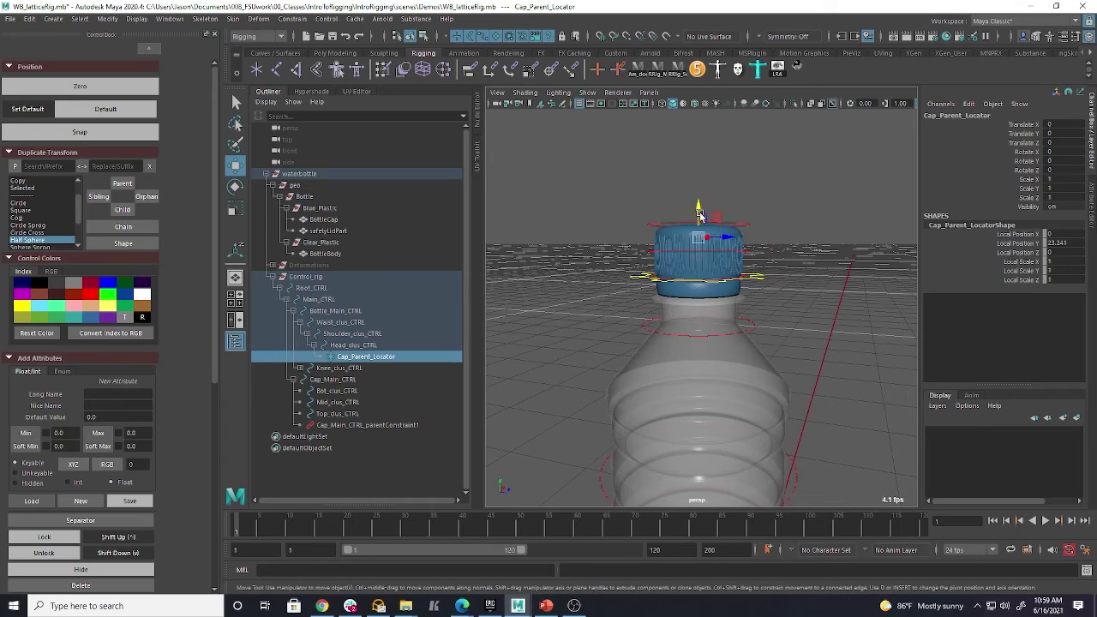
left_click(761, 280)
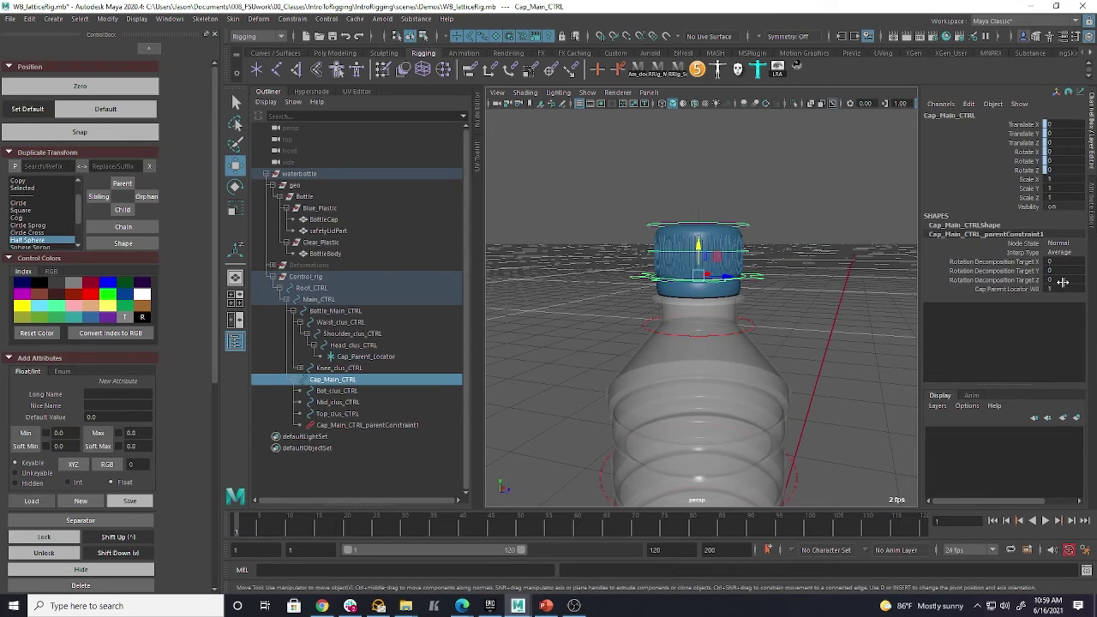
left_click(793, 311)
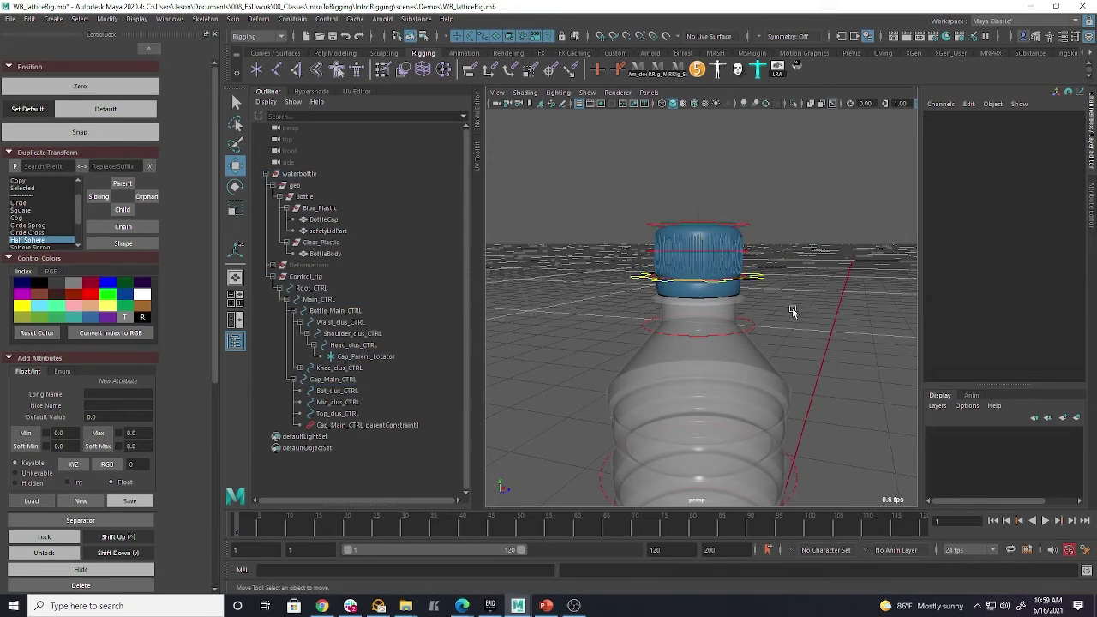
Test-rotate Head_clus_CTRL at the bottle's neck and undo the rotation
left_click(758, 329)
key("e")
left_click_drag(712, 309, 735, 341)
key("ctrl+z")
Test-rotate Bottle_Main_CTRL about 42 degrees around X and undo it, then rotate Main_CTRL about 42 degrees around X
scroll(791, 323, "down", 6)
middle_click_drag(791, 323, 786, 230, "alt")
left_click(745, 327)
left_click_drag(701, 335, 696, 351)
middle_click_drag(700, 256, 647, 321, "alt")
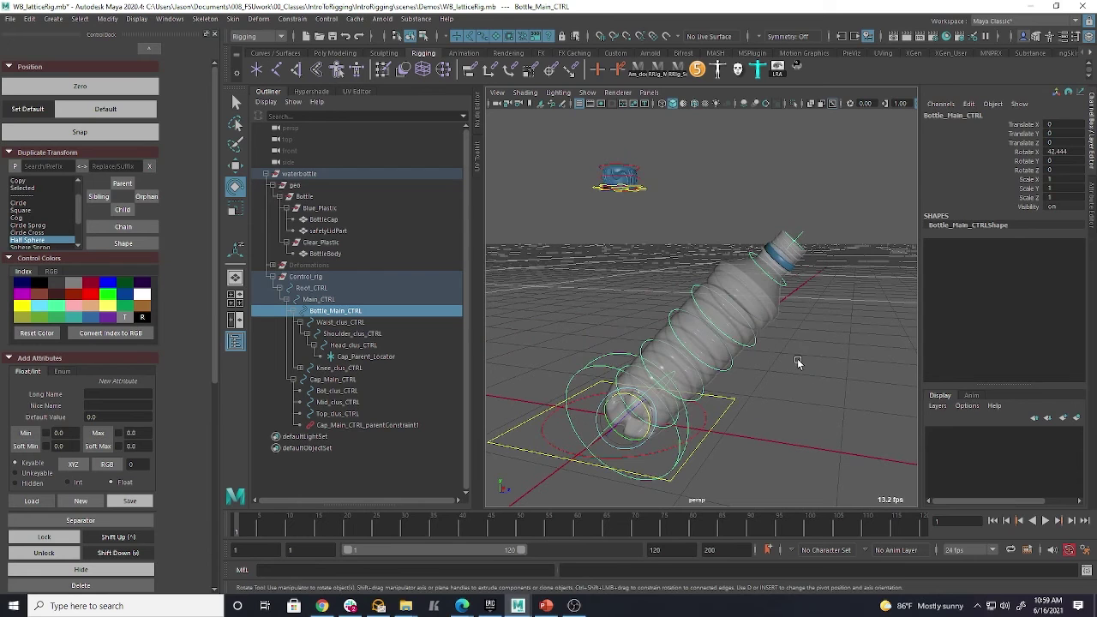
key("ctrl+z")
left_click(329, 301)
left_click_drag(647, 401, 656, 417)
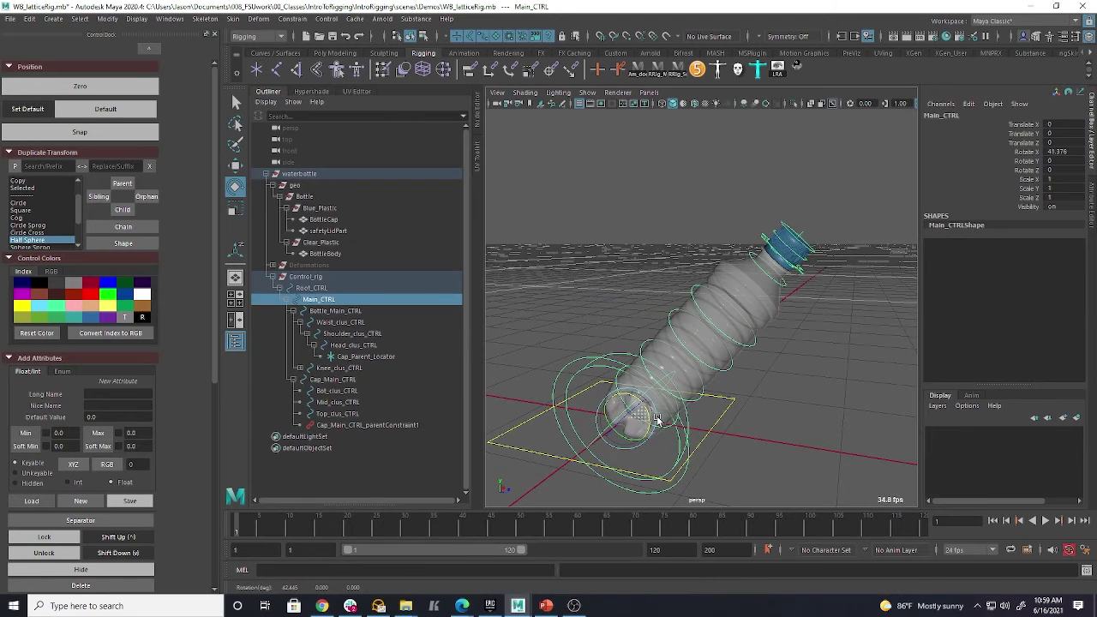
Set the Cap Parent Locator weight on Cap_Main_CTRL's parent constraint to 1 and clear the selection
left_click(399, 355)
left_click(292, 380)
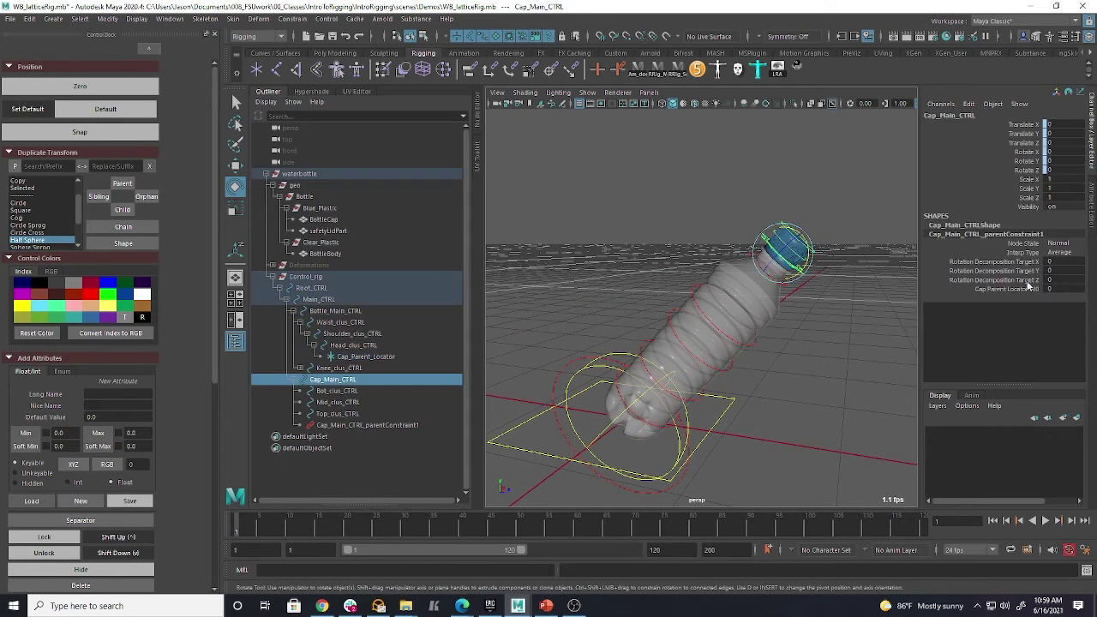
left_click(845, 340)
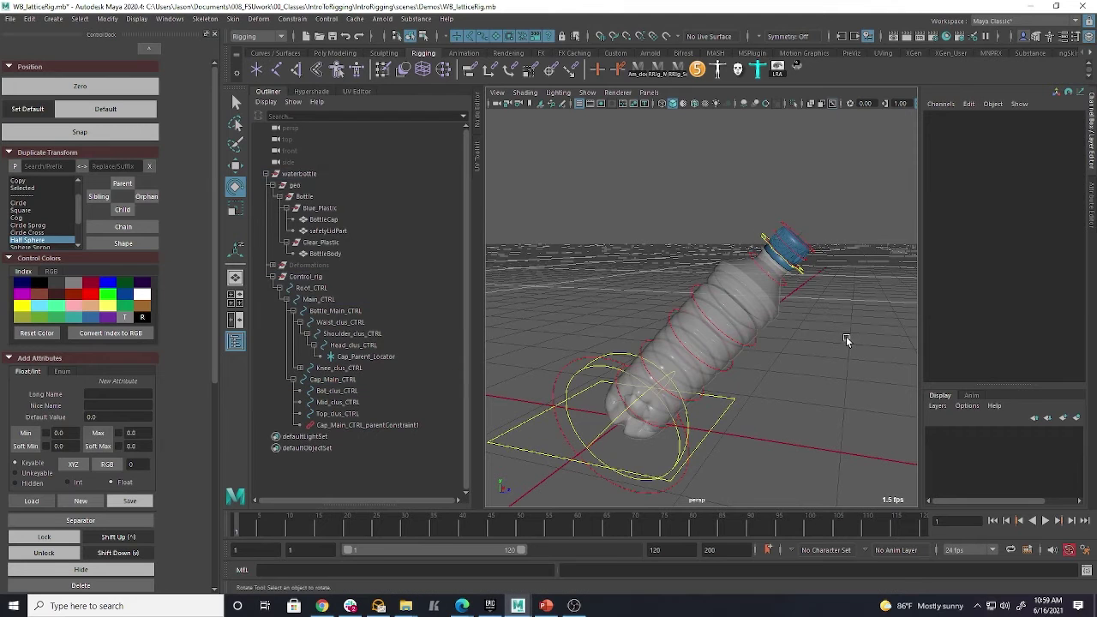
Test-rotate Head_clus_CTRL about -35.5 degrees around X and Shoulder_clus_CTRL on the tilted bottle, undoing each rotation
left_click(785, 289)
left_click_drag(789, 285, 789, 259)
key("ctrl+z")
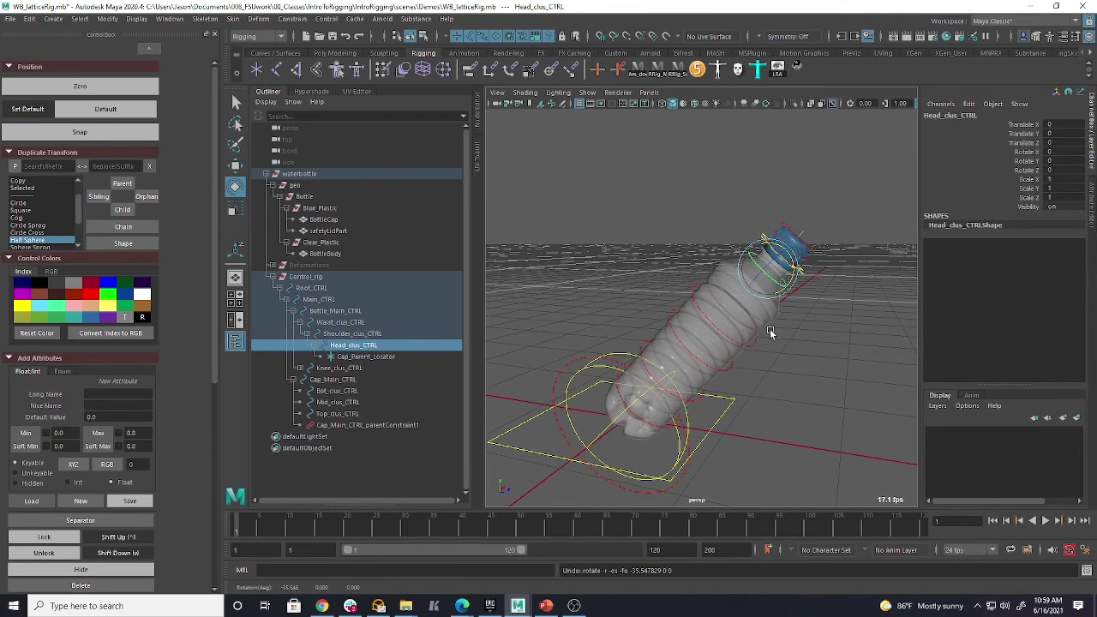
left_click(751, 313)
left_click_drag(751, 313, 746, 271)
key("ctrl+z")
Test-scale Shoulder_clus_CTRL and undo back to the Head_clus_CTRL selection
left_click_drag(788, 364, 721, 318, "alt")
key("r")
left_click_drag(627, 299, 616, 171)
left_click_drag(781, 203, 675, 334, "alt")
key("ctrl+z")
key("ctrl+z")
key("ctrl+z")
key("ctrl+z")
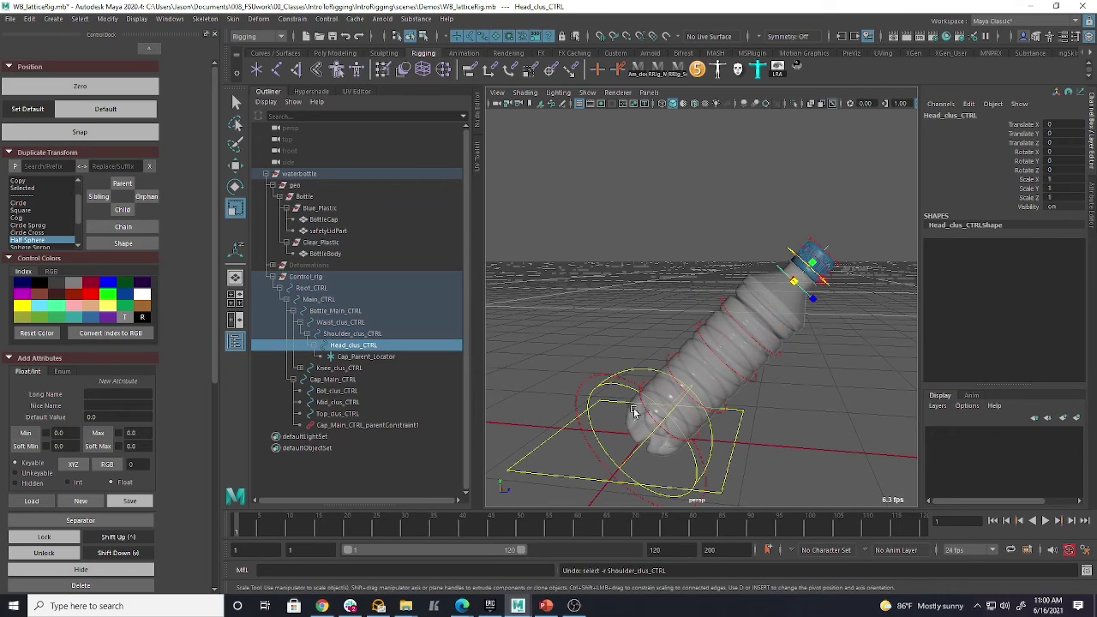
Reset translation and rotation to 0 on the Root, Main, Bottle_Main, Waist, Shoulder and Knee controls, and clear the selection
left_click_drag(546, 330, 765, 530)
left_click_drag(1052, 124, 1053, 171)
type("0")
key("Return")
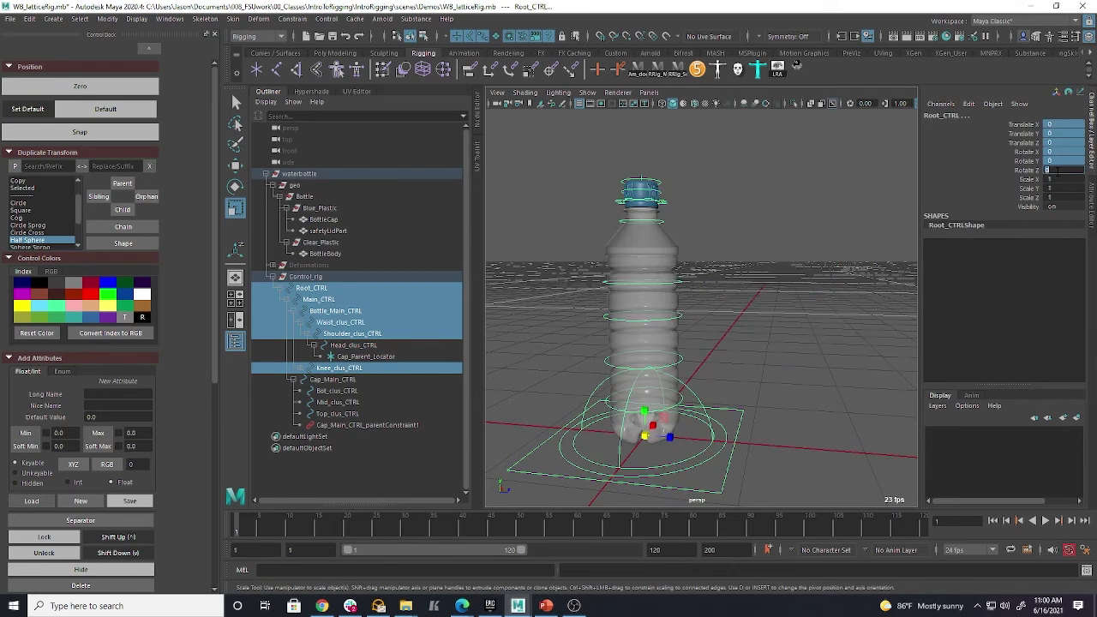
left_click(749, 170)
Try scale-constraining Cap_Main_CTRL to Head_clus_CTRL
middle_click_drag(747, 169, 752, 264, "alt")
right_click_drag(753, 264, 779, 269, "alt")
middle_click_drag(778, 269, 867, 234, "alt")
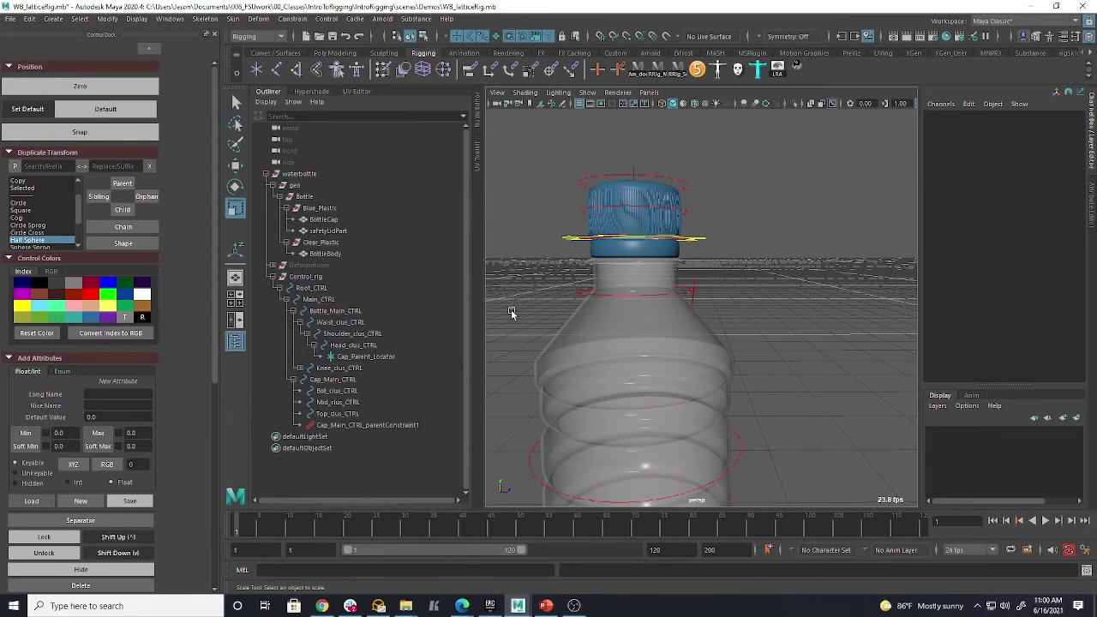
left_click(353, 346)
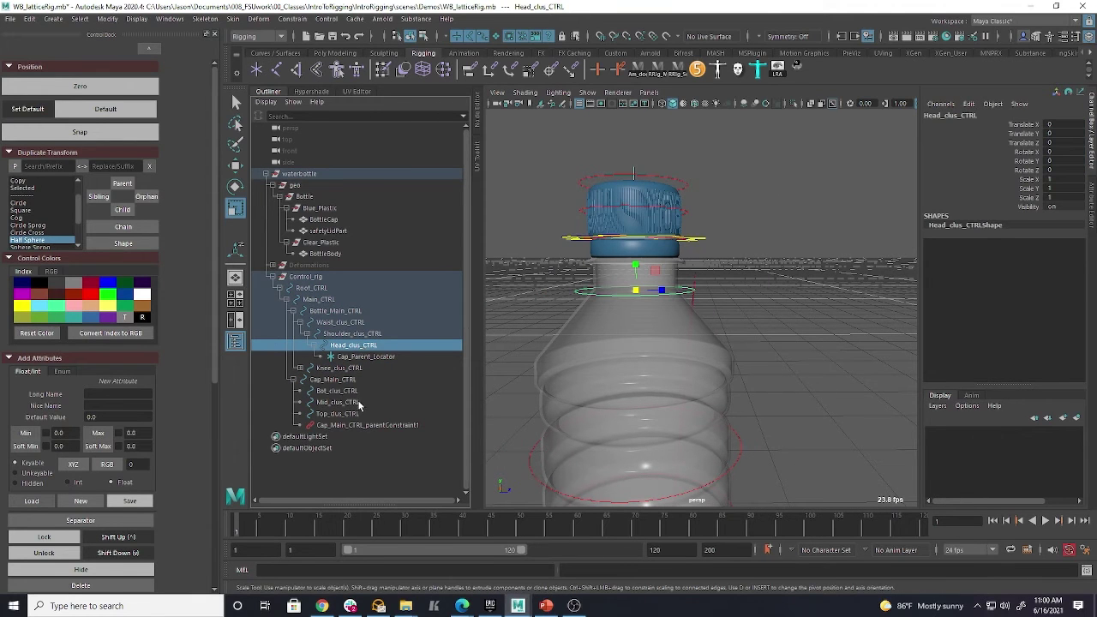
left_click(356, 378, "ctrl")
left_click(292, 18)
left_click(317, 87)
Test-scale Waist_clus_CTRL uniformly and undo the scale
right_click_drag(778, 272, 714, 365, "alt")
middle_click_drag(714, 364, 725, 324, "alt")
left_click(723, 363)
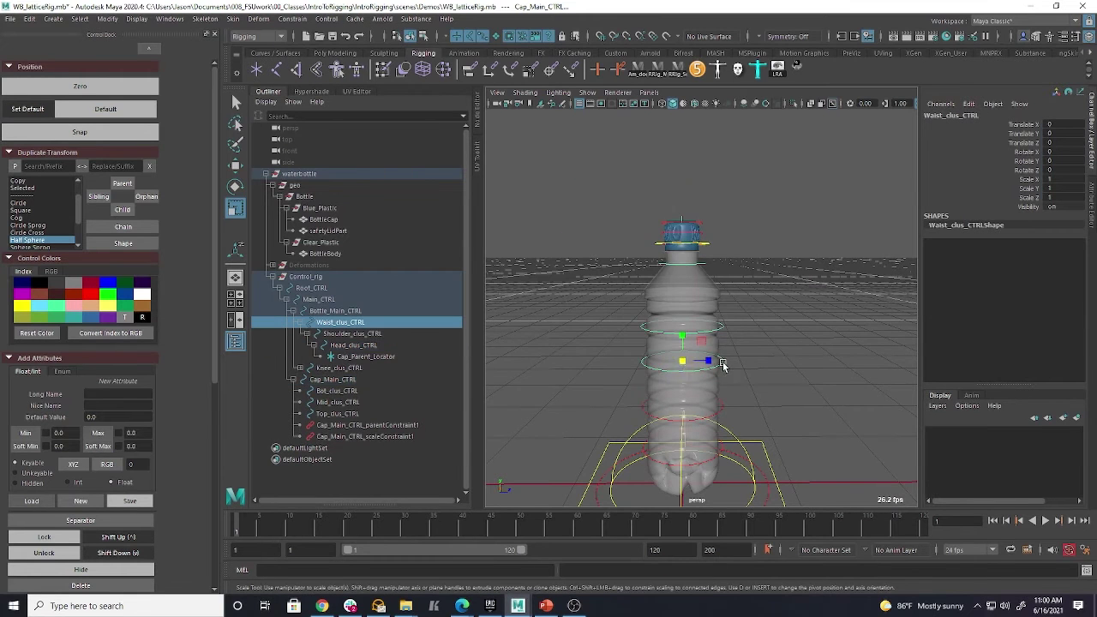
left_click_drag(683, 361, 754, 325)
key("ctrl+z")
Test-scale Head_clus_CTRL uniformly to about 3.14, then undo the scale and the Cap_Main_CTRL scale constraint
left_click(705, 263)
left_click_drag(682, 264, 811, 276)
right_click_drag(673, 219, 708, 210, "alt")
middle_click_drag(708, 210, 708, 294, "alt")
left_click_drag(839, 246, 801, 268, "alt")
key("ctrl+z")
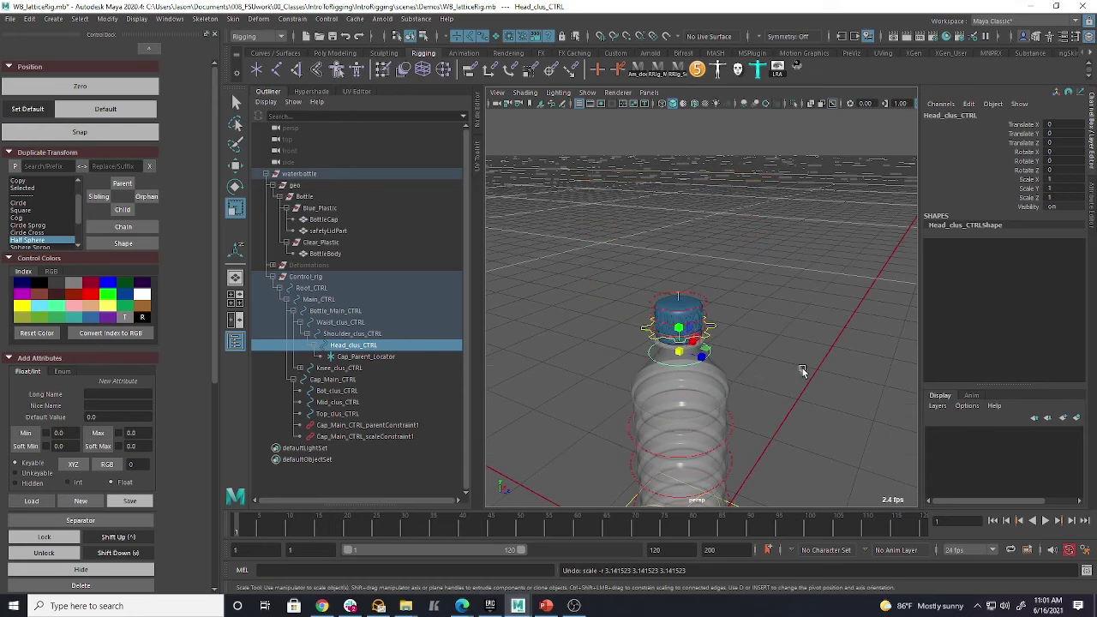
left_click_drag(783, 352, 836, 266, "alt")
key("ctrl+z")
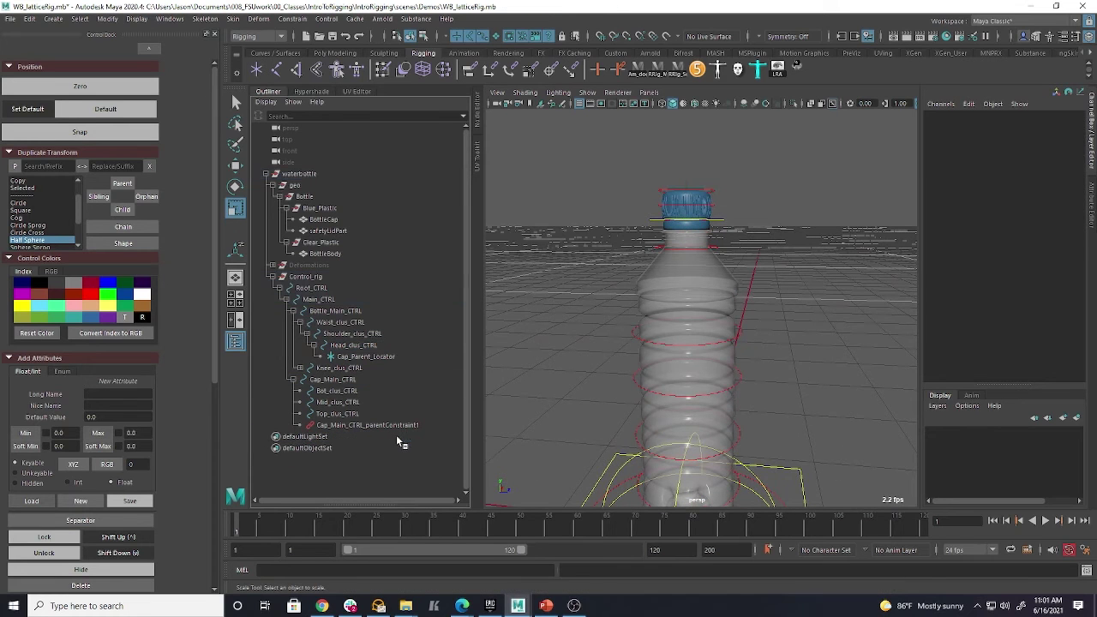
Scale Head_clus_CTRL uniformly to about 1.955, inspect Cap_Parent_Locator's scale attributes, and undo the scale
left_click(713, 247)
left_click_drag(744, 190, 754, 257, "alt")
left_click_drag(687, 243, 763, 251)
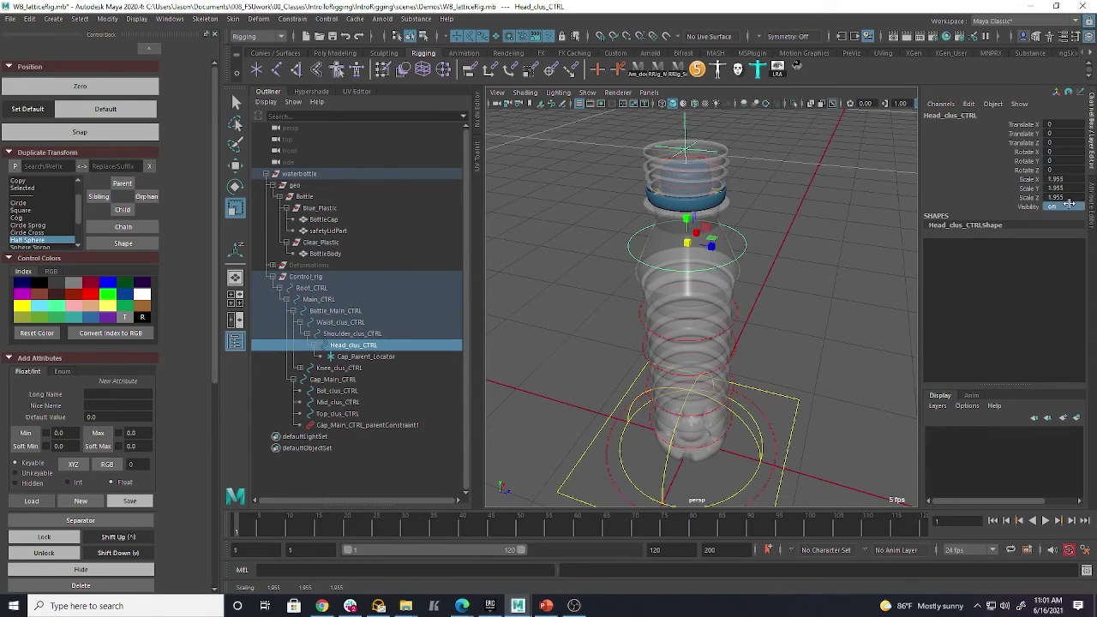
left_click(687, 113)
left_click(684, 125)
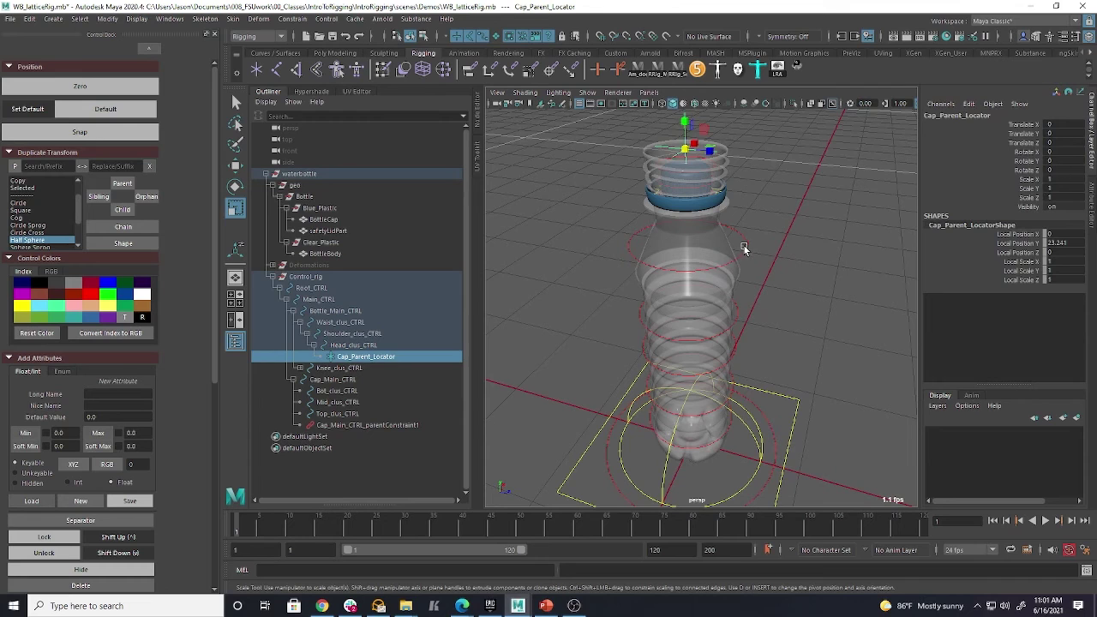
key("ctrl+z")
key("ctrl+z")
key("ctrl+z")
key("ctrl+z")
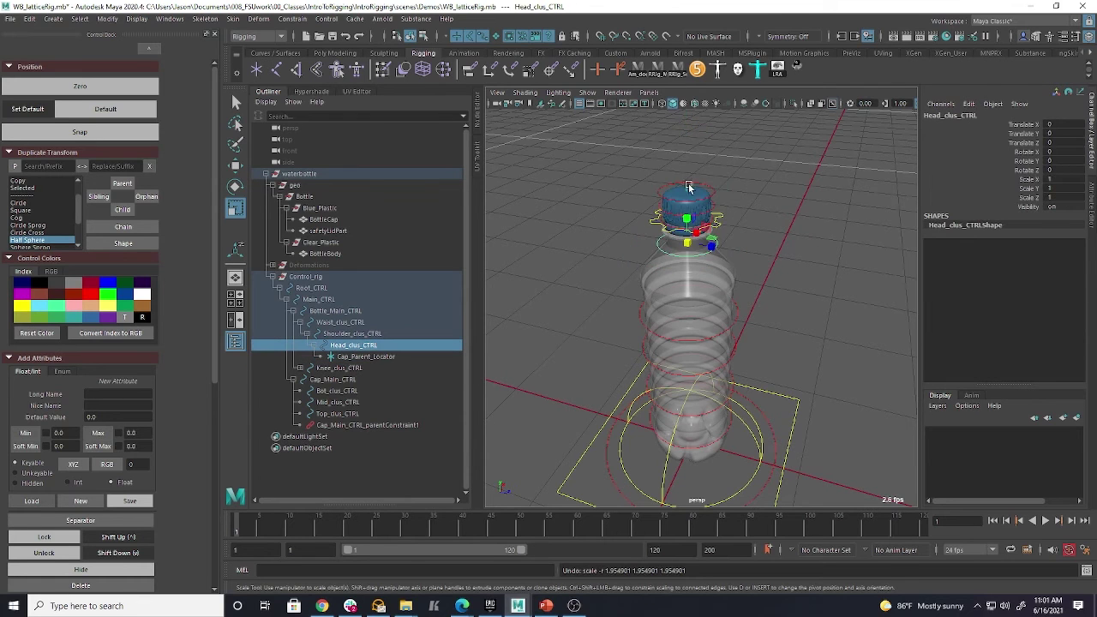
Scale-constrain Cap_Parent_Locator to Head_clus_CTRL
left_click(367, 358)
left_click(365, 347)
left_click(378, 358, "ctrl")
left_click(292, 19)
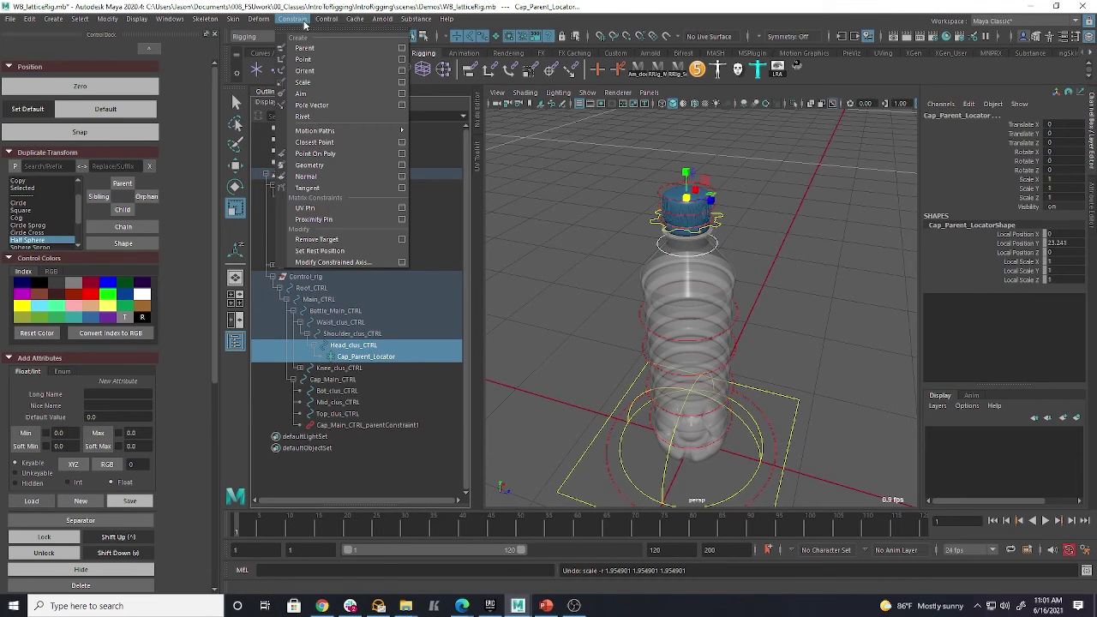
left_click(317, 86)
Scale Head_clus_CTRL uniformly to about 2.028, inspect Cap_Parent_Locator and its scale constraint, and undo the scale
left_click(718, 246)
left_click_drag(718, 246, 754, 257)
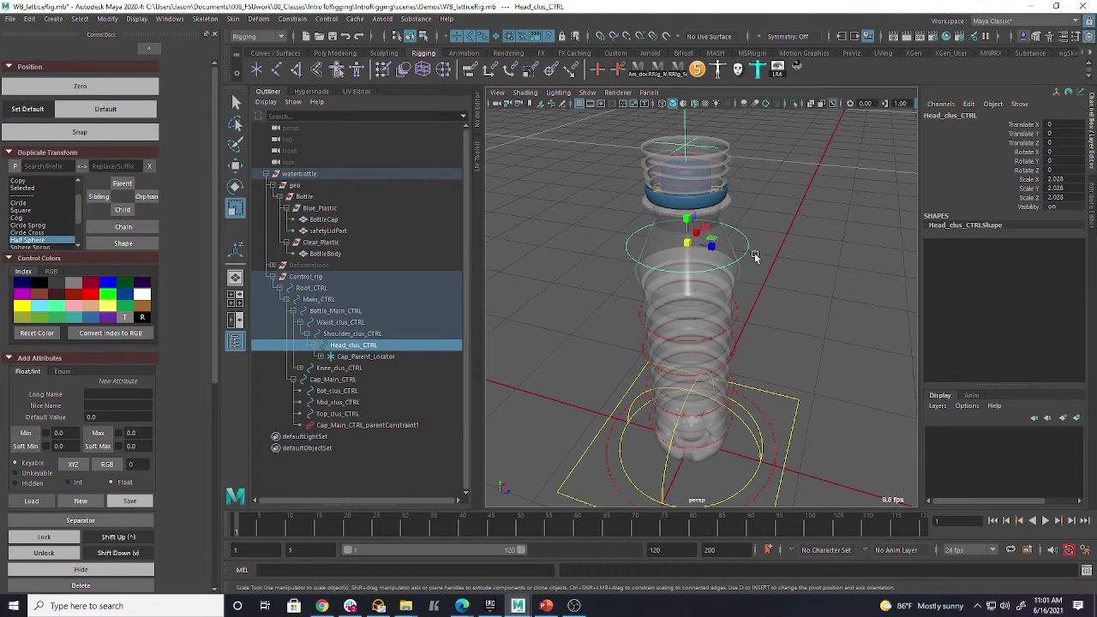
left_click(691, 129)
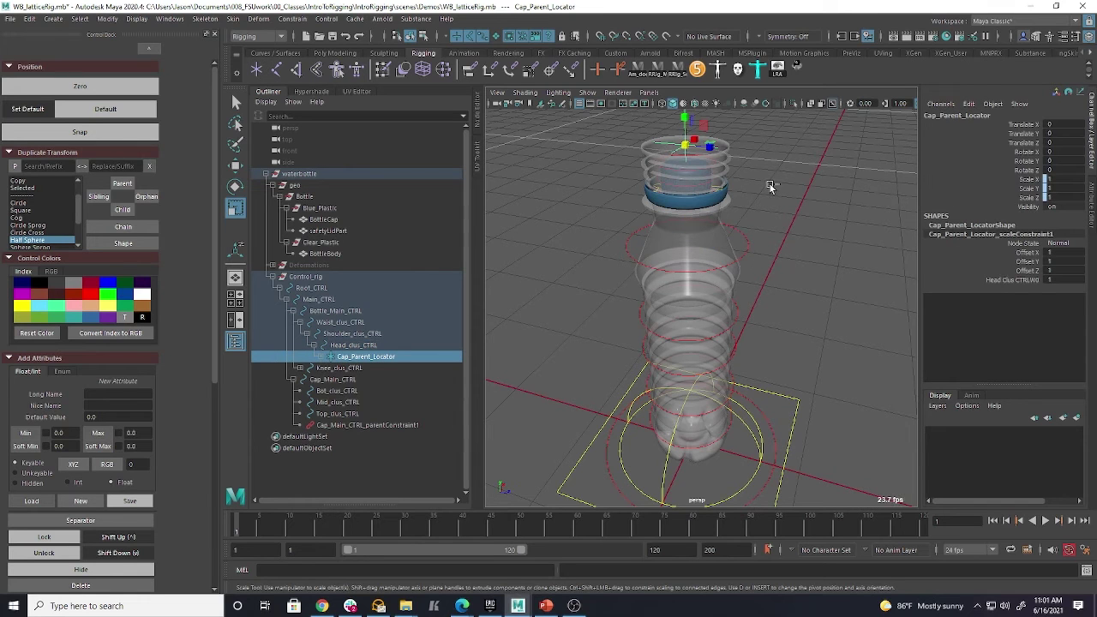
key("ctrl+z")
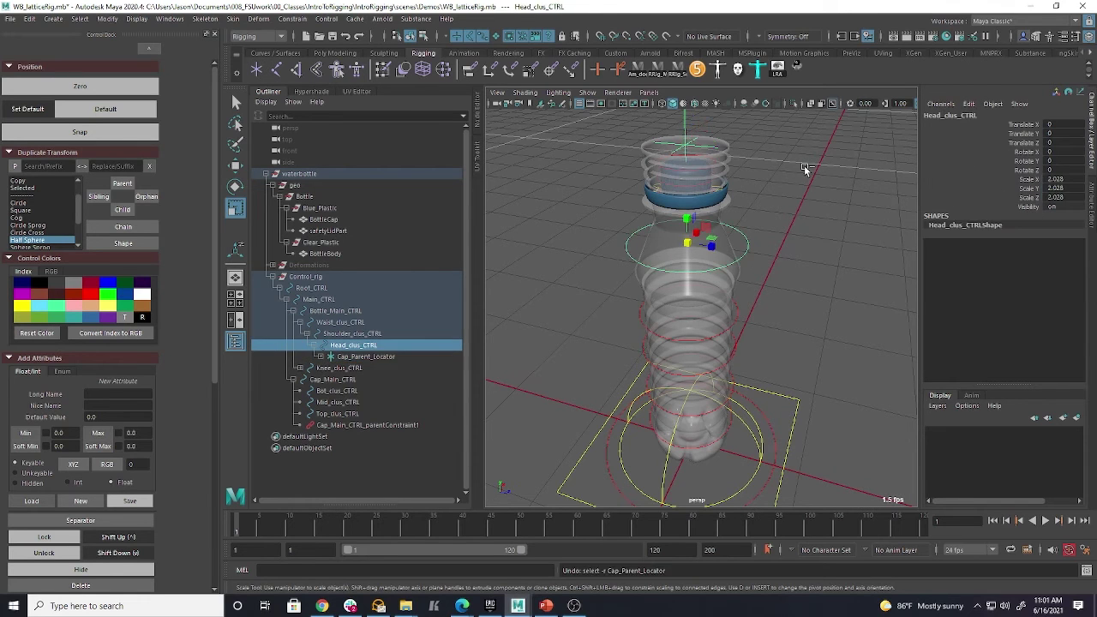
left_click(319, 356)
left_click(377, 368)
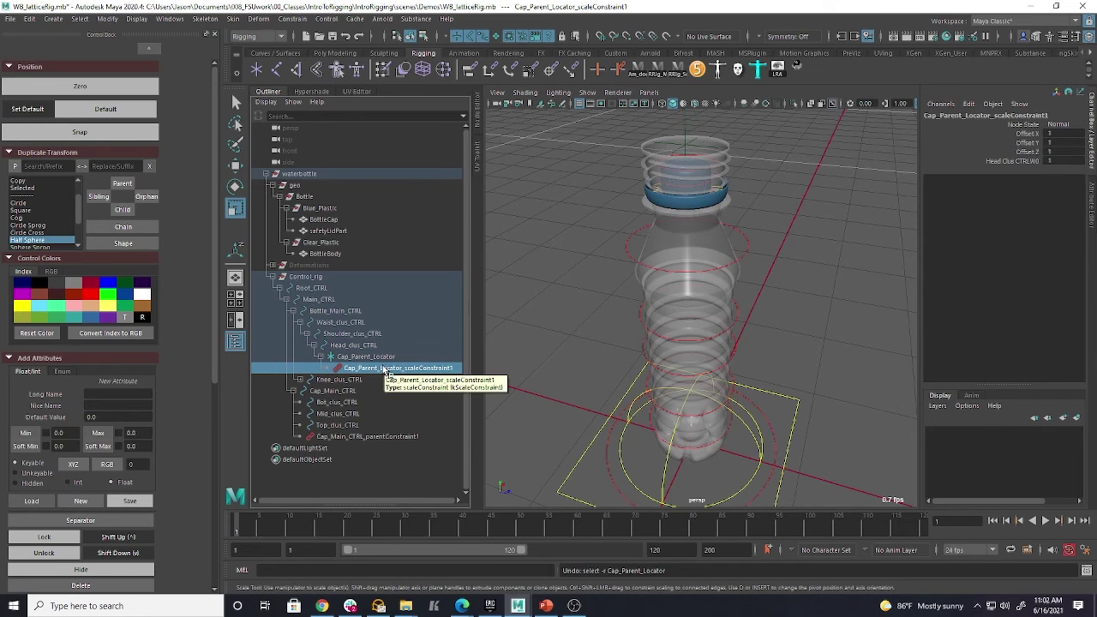
key("ctrl+z")
key("ctrl+z")
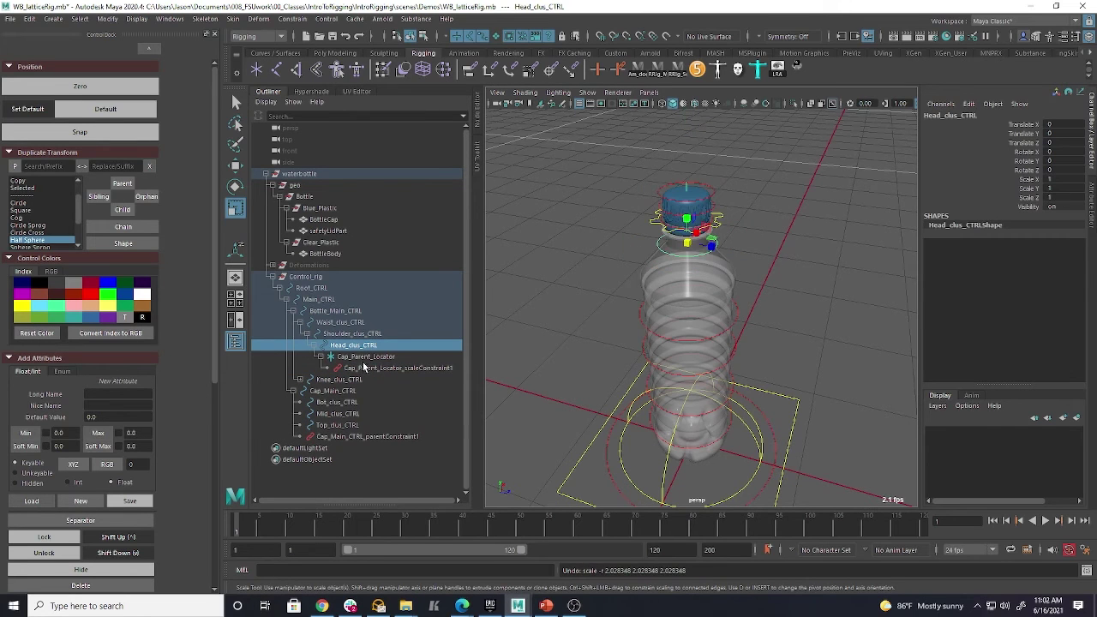
Test-scale Cap_Main_CTRL uniformly to about 1.717 and undo the scale
left_click(368, 357)
left_click(336, 391, "ctrl")
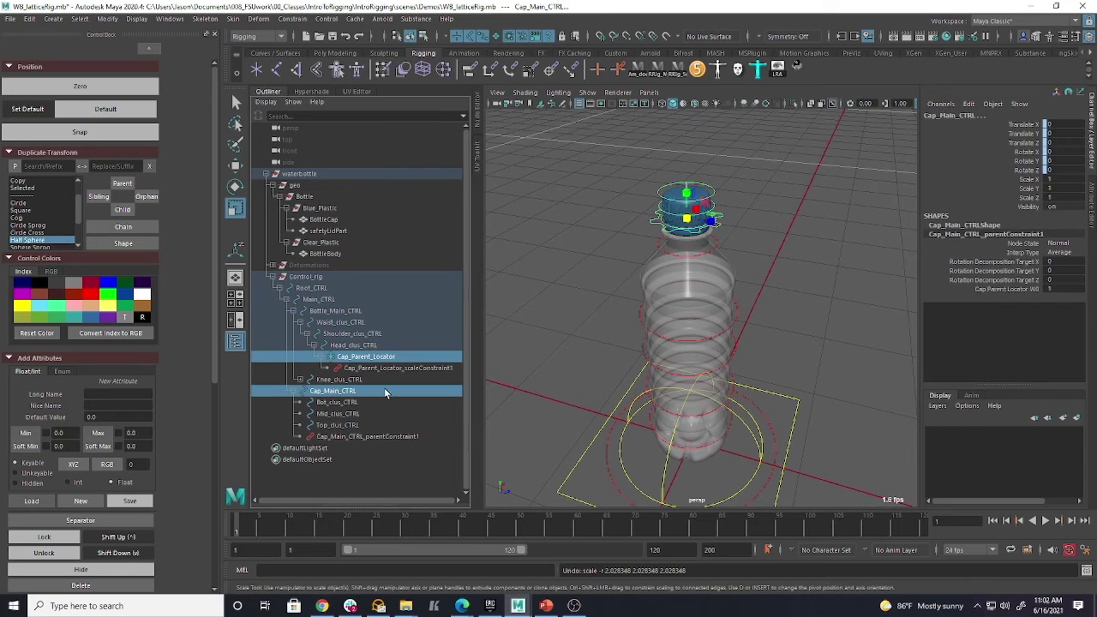
left_click(768, 202)
left_click(718, 224)
left_click_drag(686, 219, 778, 229)
key("ctrl+z")
Test-scale Bot_clus_CTRL, Mid_clus_CTRL and Top_clus_CTRL together to about 2.217 and undo the scale
left_click_drag(338, 404, 343, 426)
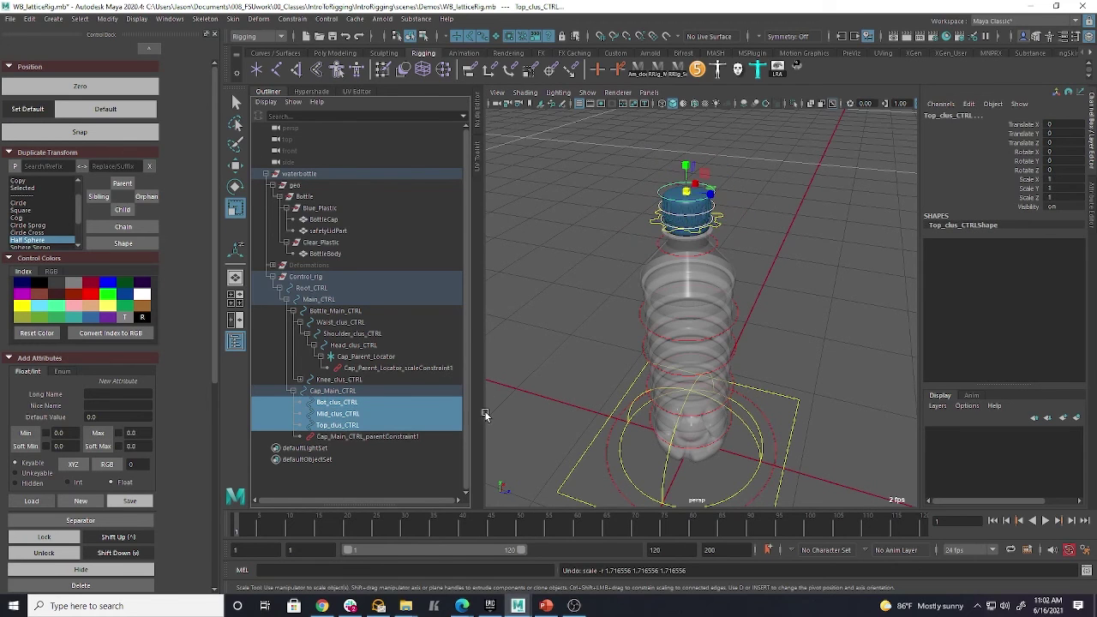
left_click_drag(690, 195, 742, 204)
key("ctrl+z")
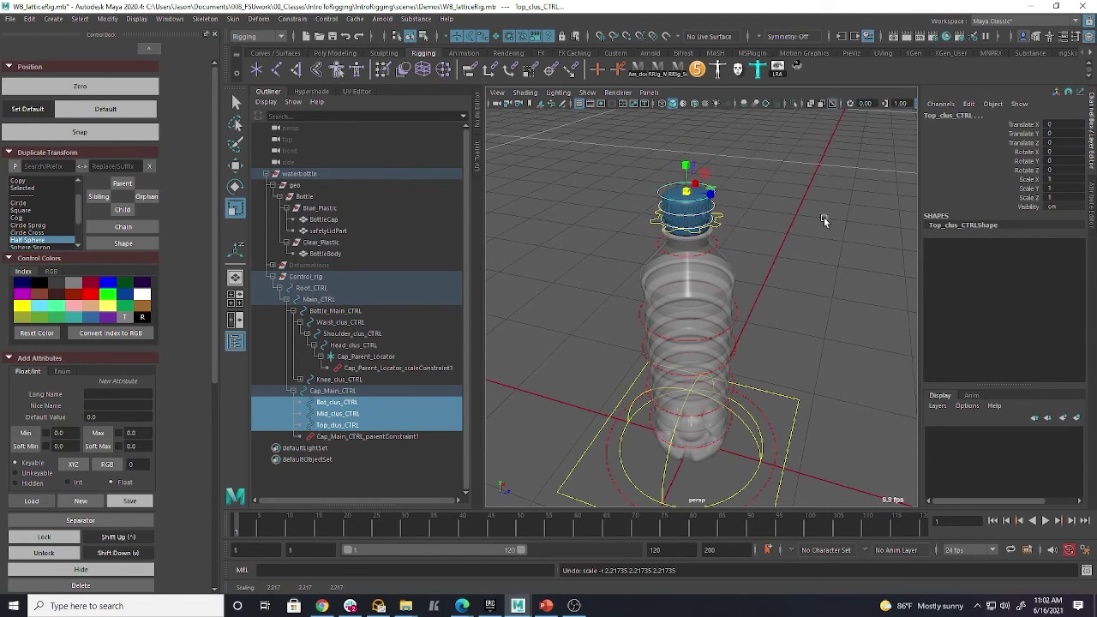
Expand the Deformations group and its Cap_Clusters to reveal the cap's clusters and their constraints
left_click(273, 265)
left_click(284, 333)
scroll(369, 270, "down", 3)
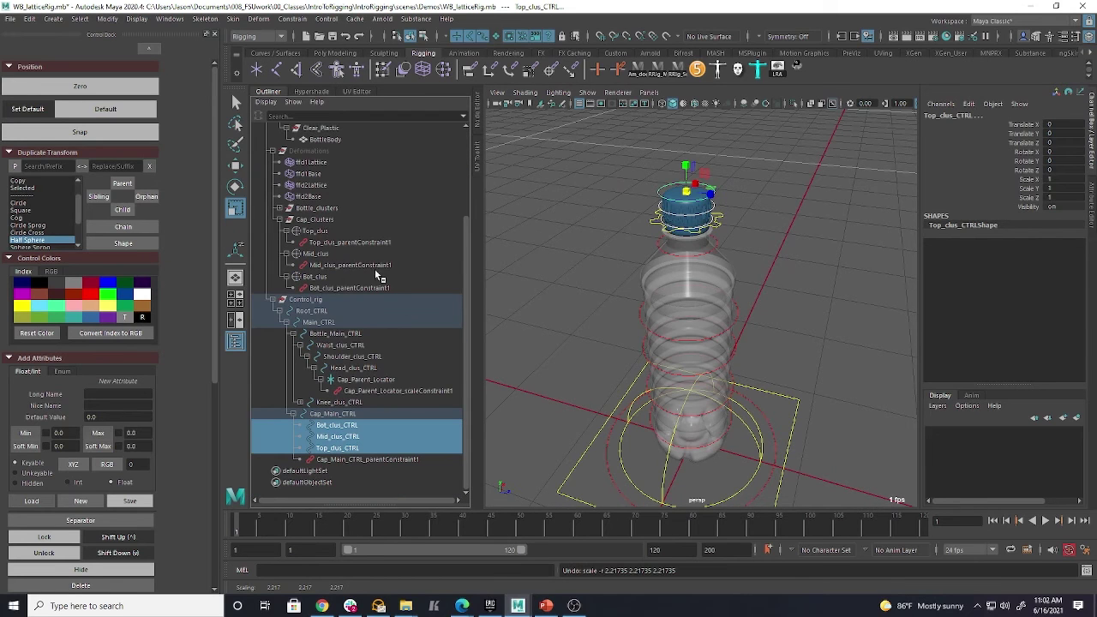
Try a scale constraint on Bot_clus_CTRL driven by Bot_clus, select the Mid cluster and control, and undo back to the Bot pair
left_click(348, 429)
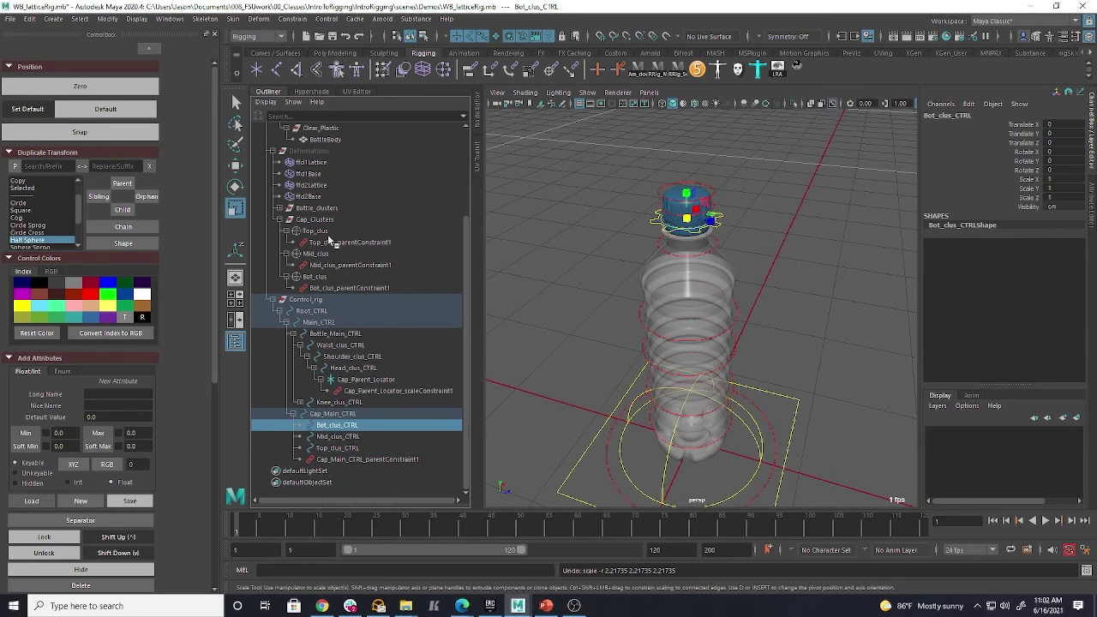
left_click(315, 277, "ctrl")
left_click(294, 19)
left_click(317, 84)
left_click(316, 254)
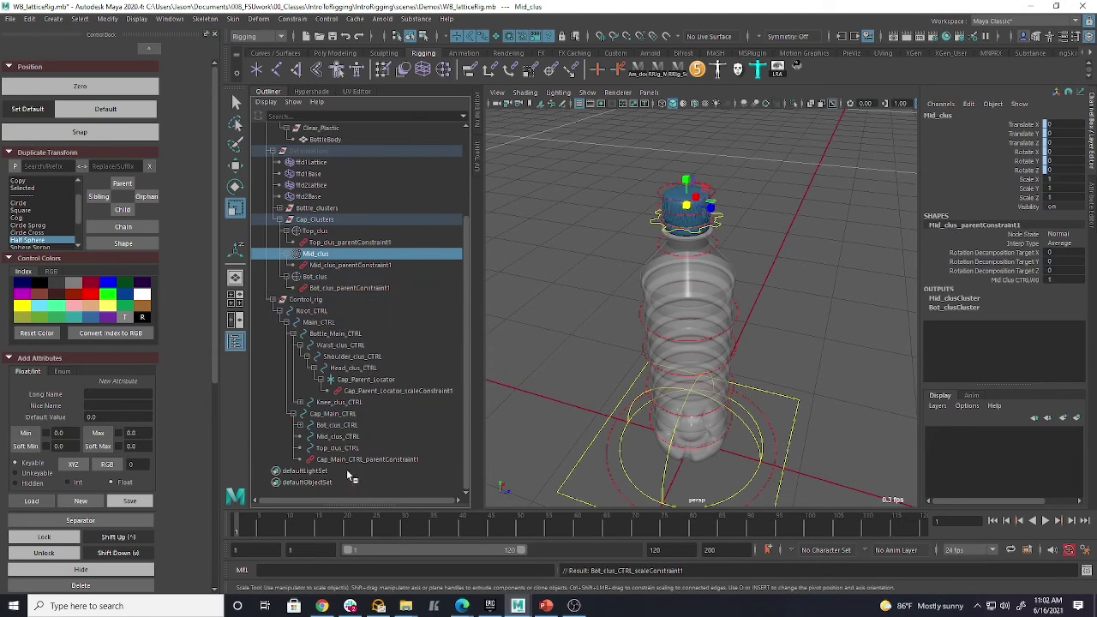
left_click(337, 436, "ctrl")
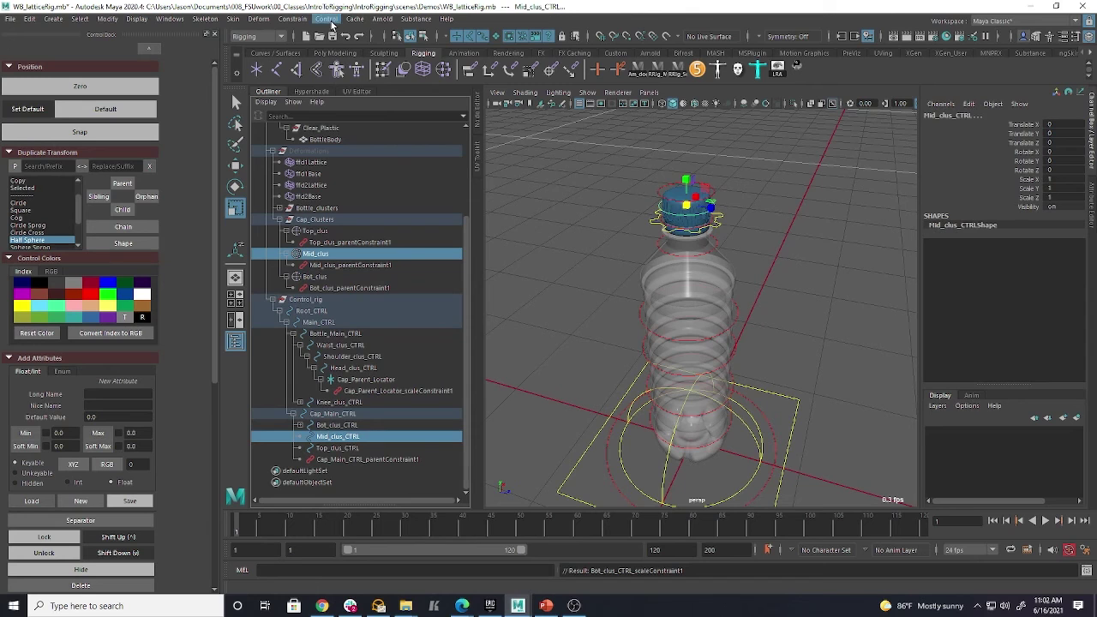
key("ctrl+z")
key("ctrl+z")
key("ctrl+z")
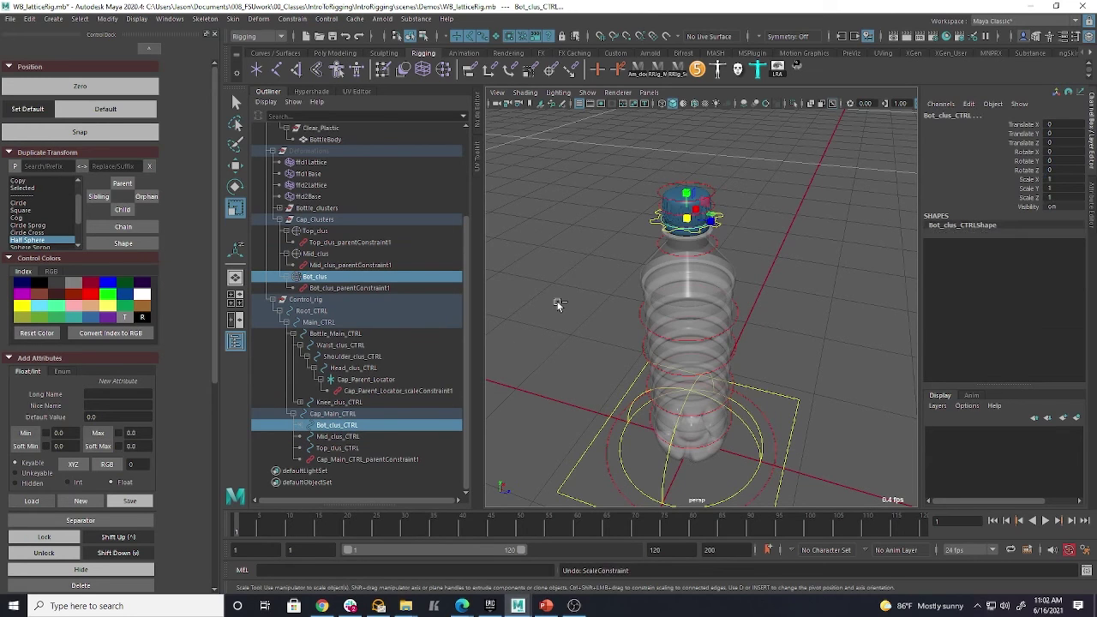
Scale-constrain the Bot_clus cluster to Bot_clus_CTRL
left_click(337, 425)
left_click(315, 277, "ctrl")
left_click(292, 19)
left_click(303, 82)
Scale-constrain the Mid_clus cluster to Mid_clus_CTRL
left_click(337, 447)
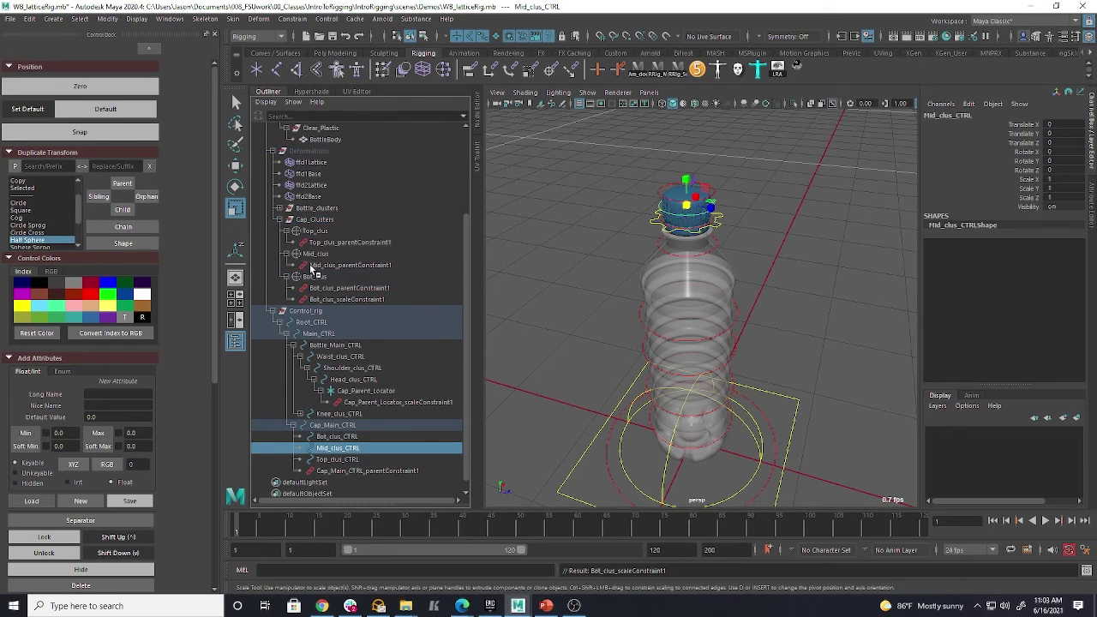
left_click(314, 253, "ctrl")
left_click(293, 19)
left_click(303, 86)
Scale-constrain the Top_clus cluster to Top_clus_CTRL and clear the selection
left_click(337, 471)
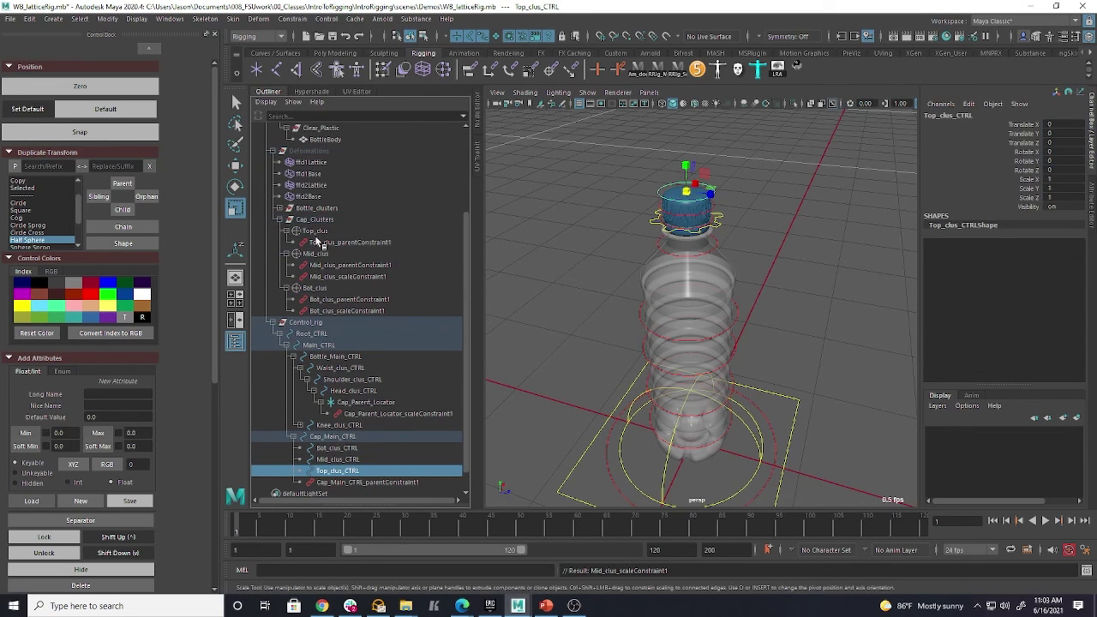
left_click(314, 230, "ctrl")
left_click(292, 19)
left_click(305, 84)
left_click(542, 280)
Test-scale Cap_Main_CTRL and then Head_clus_CTRL to about 2.12, undoing each scale
left_click(721, 224)
left_click_drag(687, 218, 866, 254)
key("ctrl+z")
left_click(713, 244)
left_click_drag(686, 240, 846, 244)
key("ctrl+z")
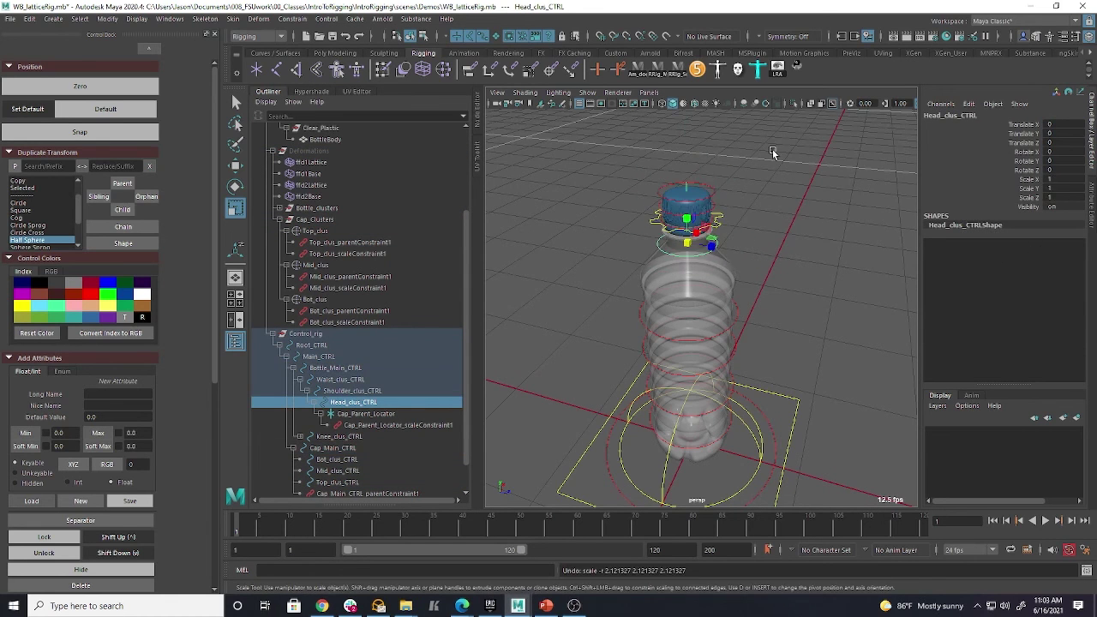
Delete the scale constraint under Cap_Parent_Locator
left_click(772, 150)
scroll(405, 366, "down", 1)
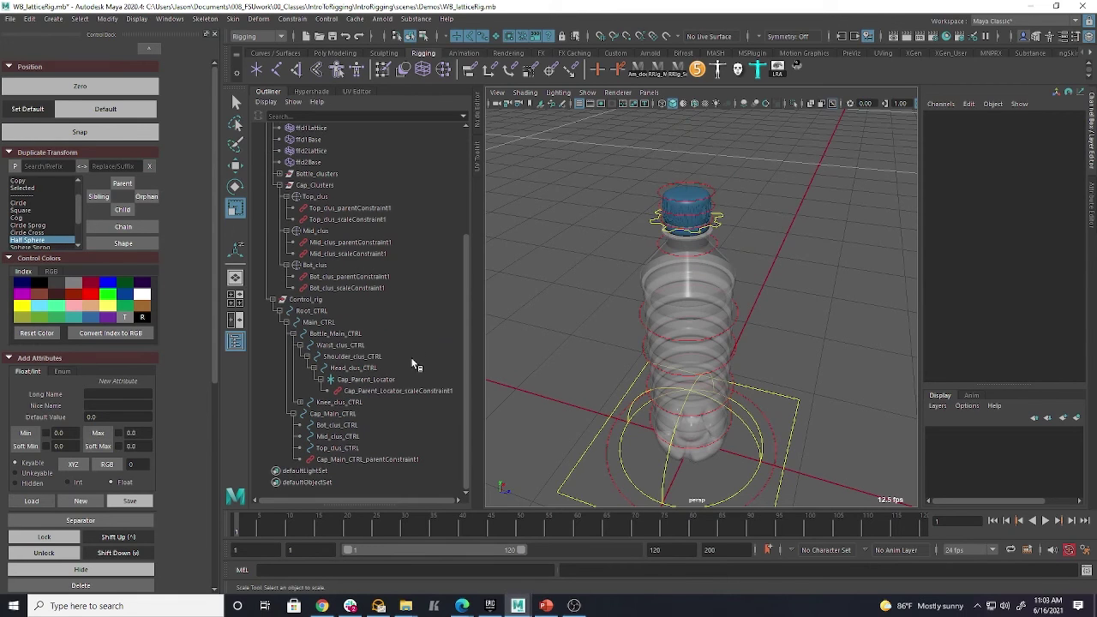
left_click(390, 391)
left_click(362, 379)
left_click(363, 391)
key("Delete")
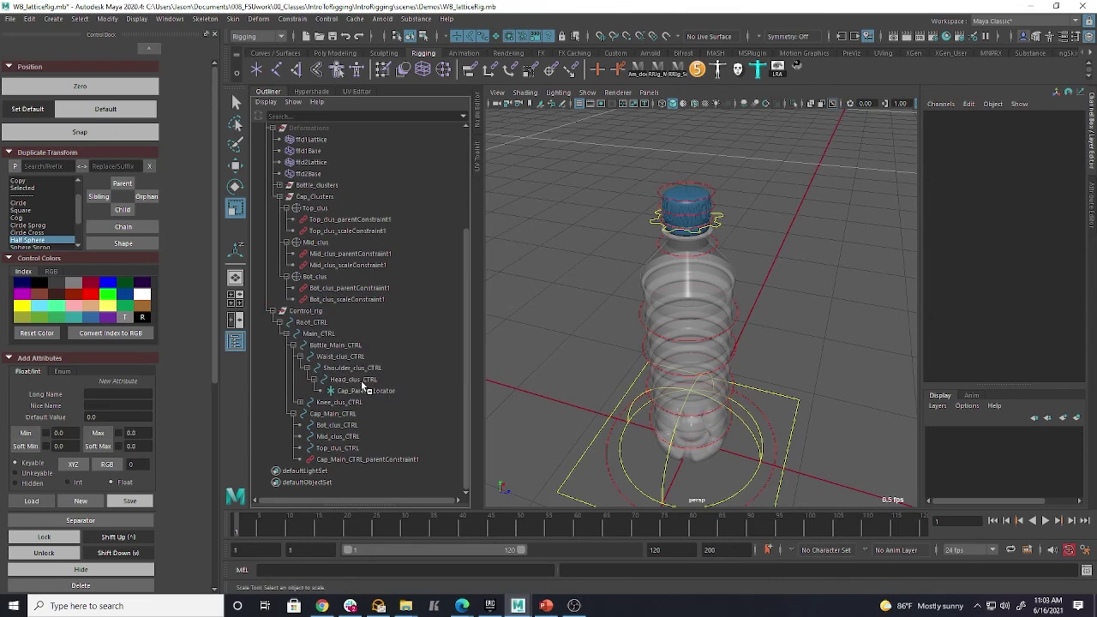
Scale-constrain Cap_Main_CTRL to Head_clus_CTRL and clear the selection
left_click(362, 380)
left_click(350, 414, "ctrl")
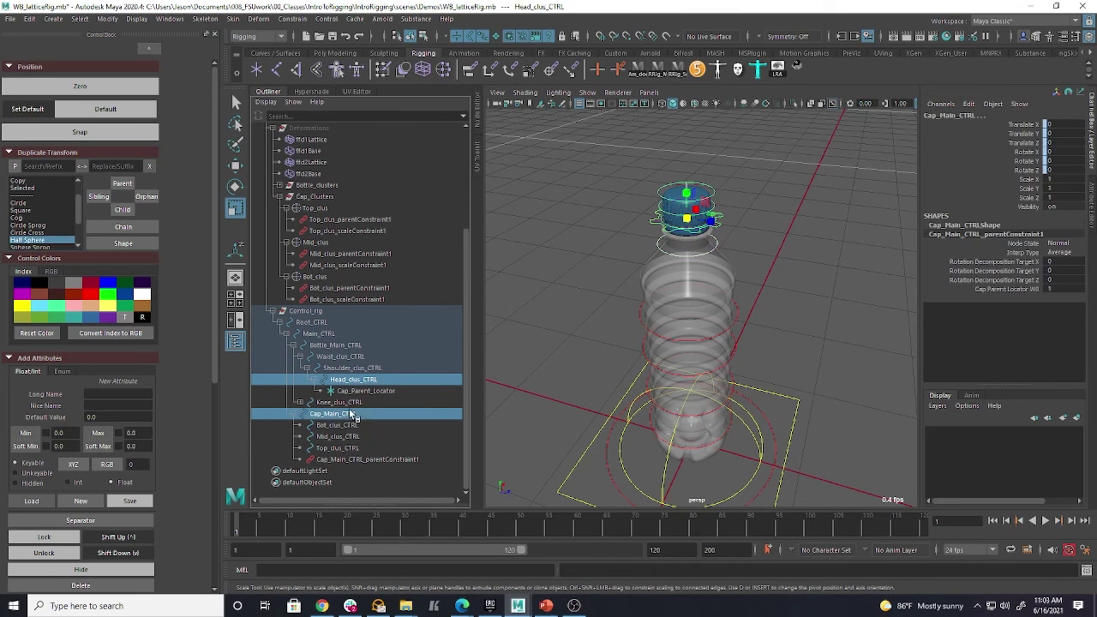
left_click(294, 20)
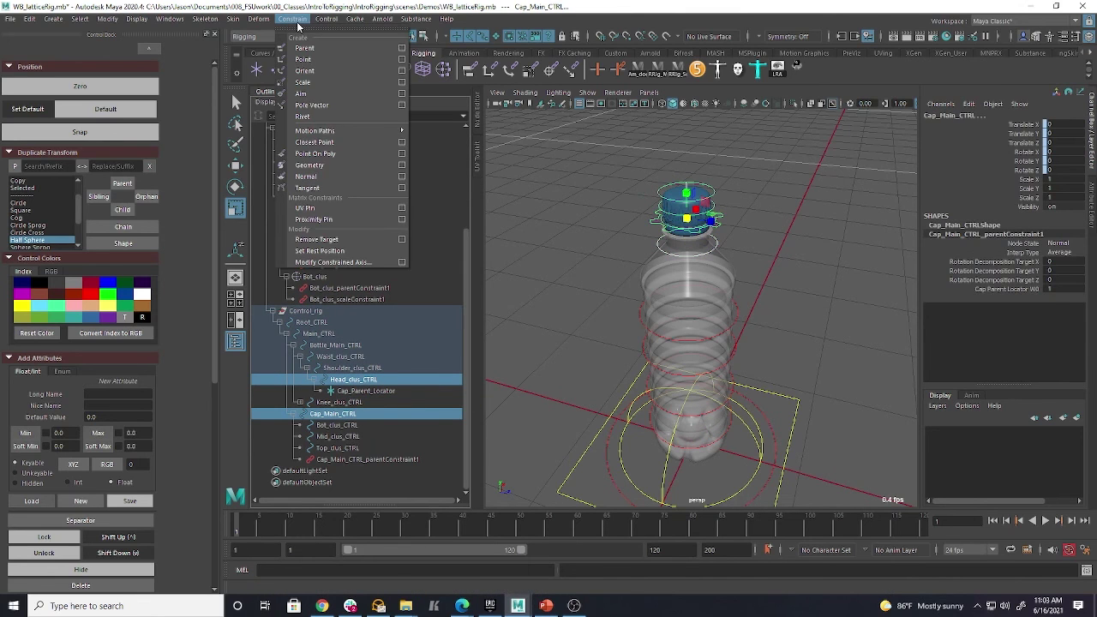
left_click(303, 82)
left_click(820, 286)
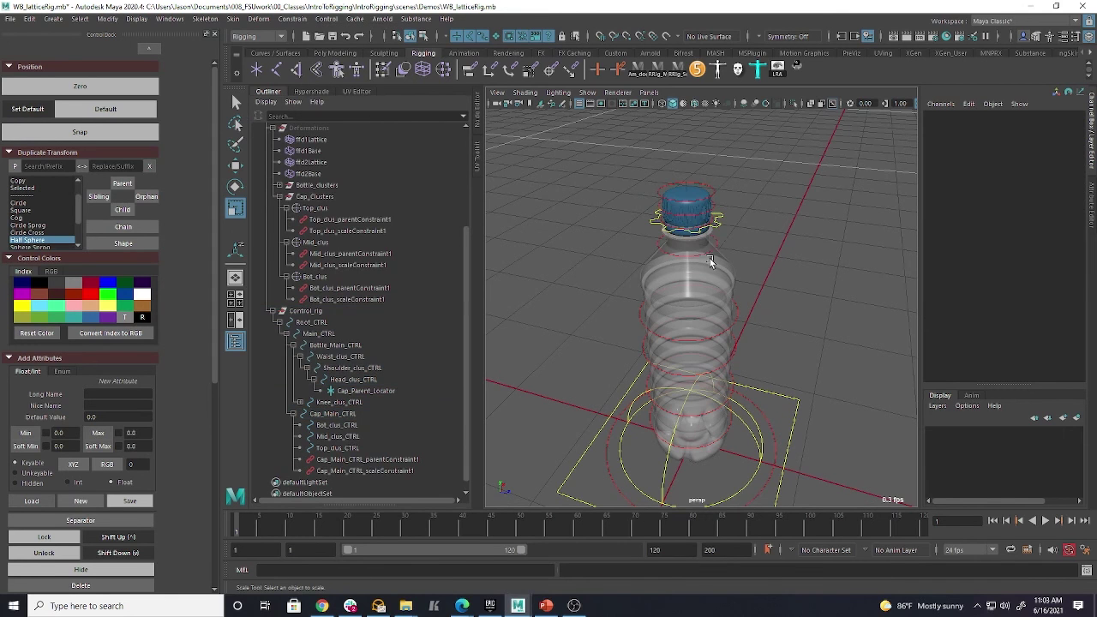
Test-scale Head_clus_CTRL with the scale-constrained cap and undo the scale
left_click(711, 246)
left_click_drag(711, 246, 773, 252)
key("ctrl+z")
Scale Waist_clus_CTRL uniformly down to about 0.624
left_click(737, 351)
left_click_drag(691, 345, 627, 347)
left_click_drag(795, 347, 796, 351, "alt")
middle_click_drag(789, 377, 789, 312, "alt")
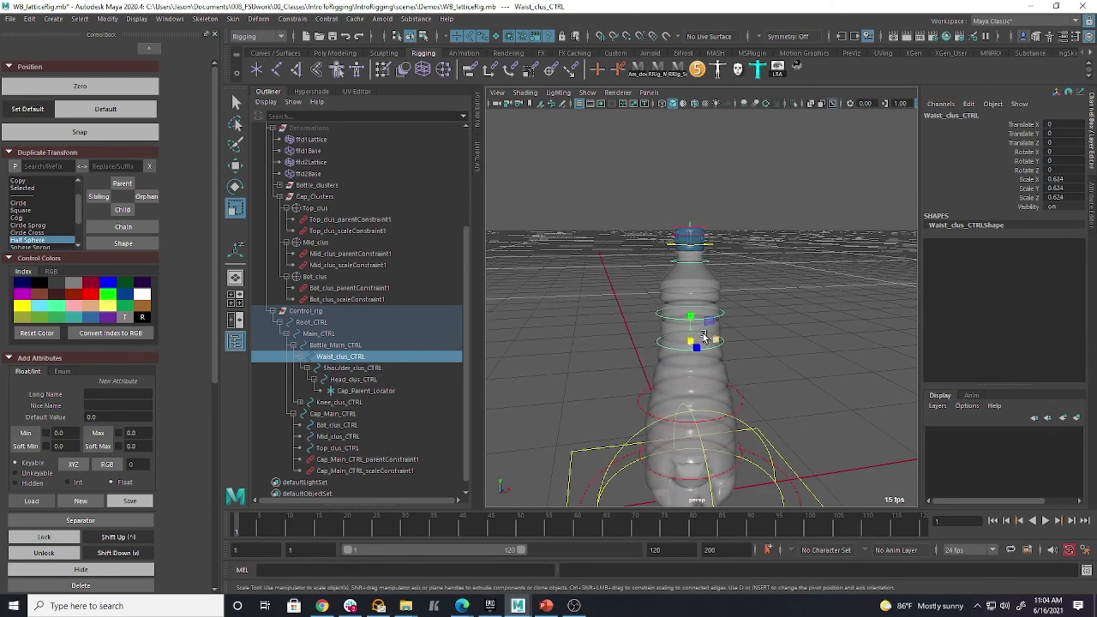
Rotate Waist_clus_CTRL about -41 degrees around Z and move it about 2.35 in X and 0.6 in Z
key("e")
left_click_drag(675, 320, 726, 343)
key("w")
left_click_drag(836, 385, 782, 375, "alt")
middle_click_drag(783, 375, 733, 377, "alt")
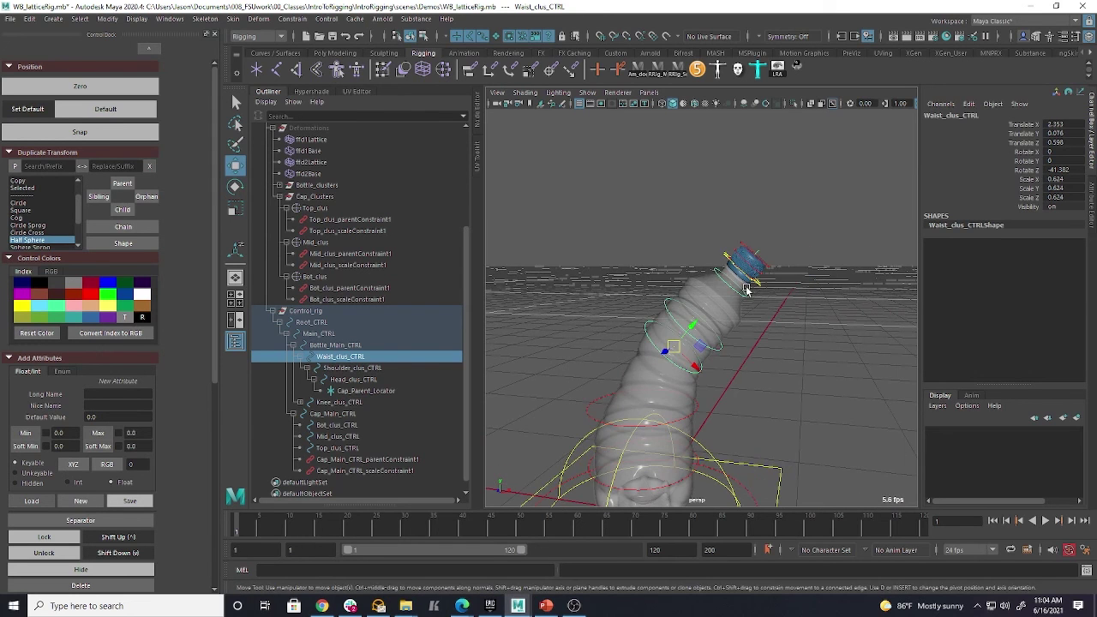
Try moving Cap_Main_CTRL diagonally up and away from the bent bottle's neck
left_click(758, 282)
left_click_drag(743, 266, 790, 221)
middle_click_drag(798, 428, 799, 353, "alt")
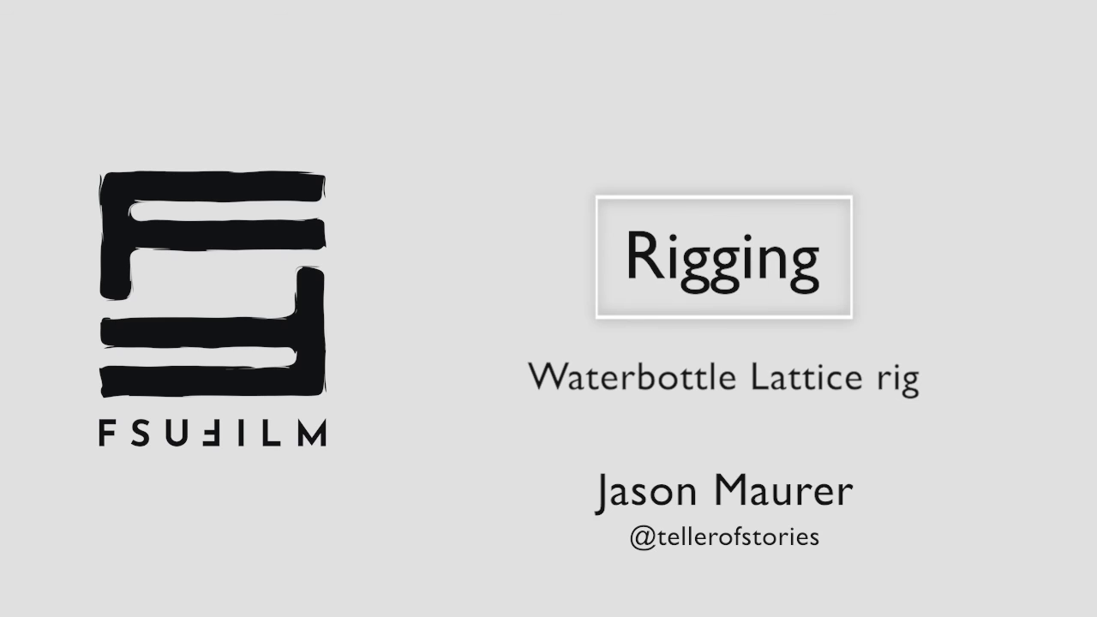